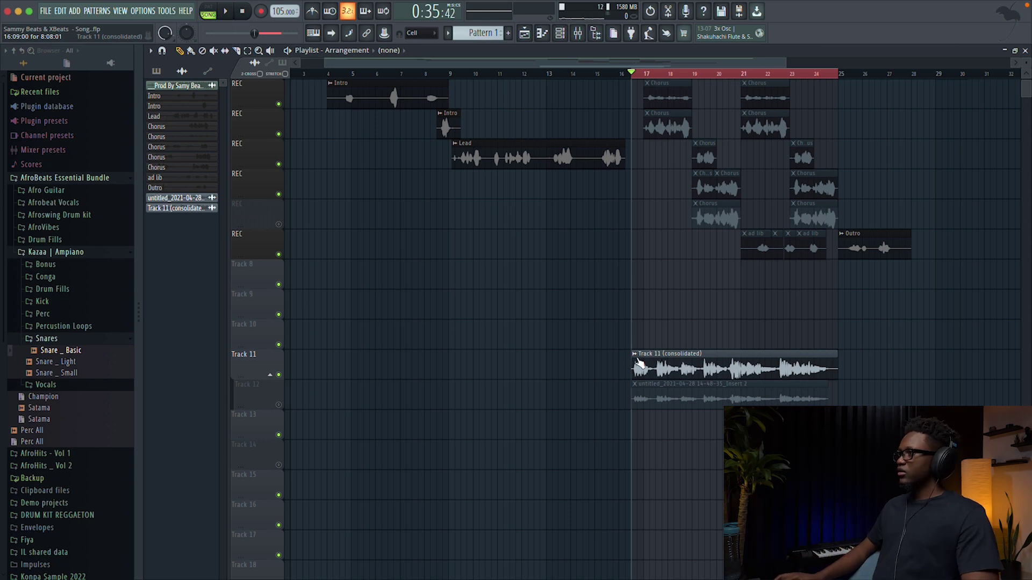
Step: Open the Track 11 (consolidated) clip for pitch correction in NewTone, enlarge the editor window and play back the vocal
click(635, 355)
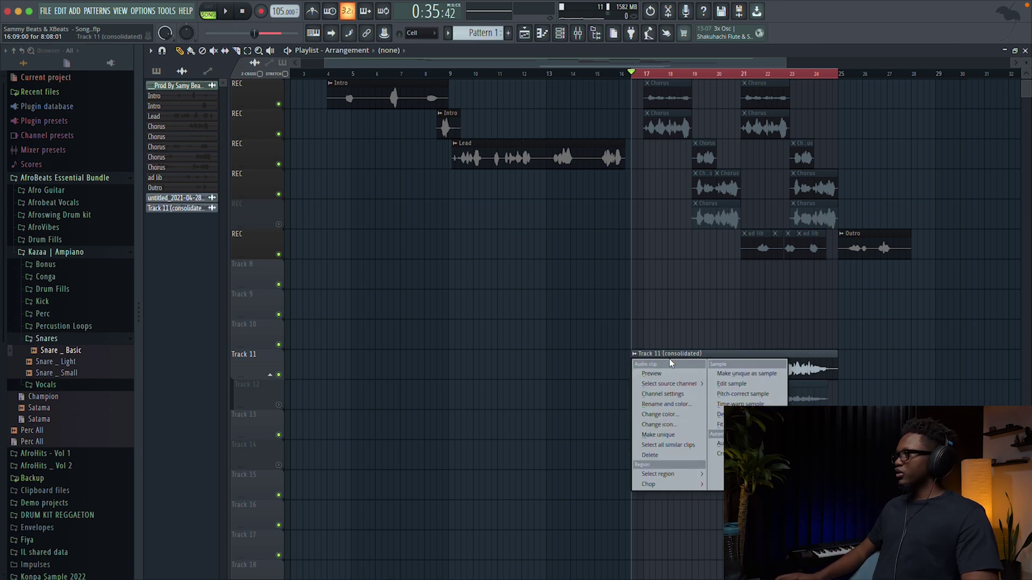
click(755, 395)
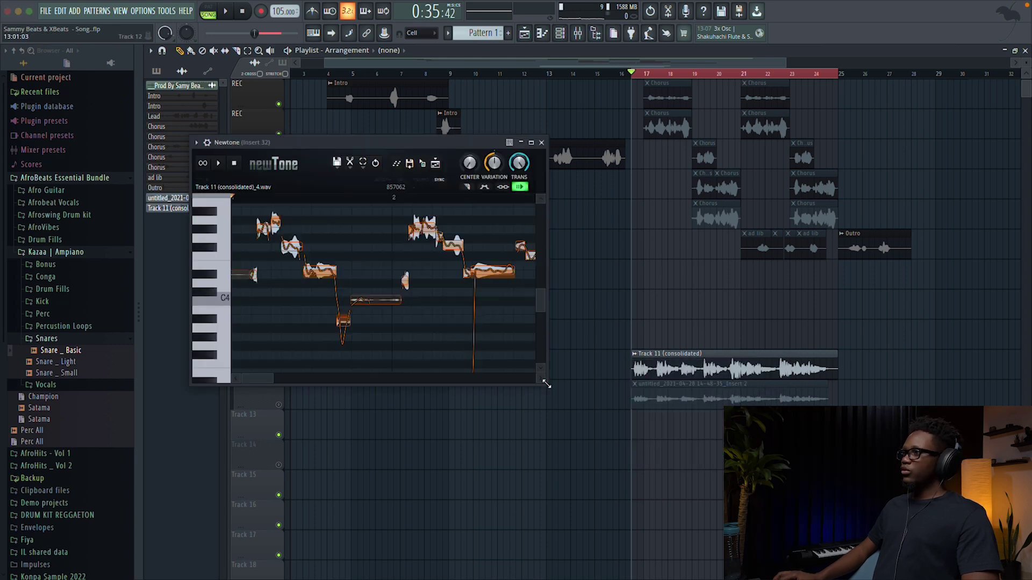
drag(547, 387, 959, 532)
key(space)
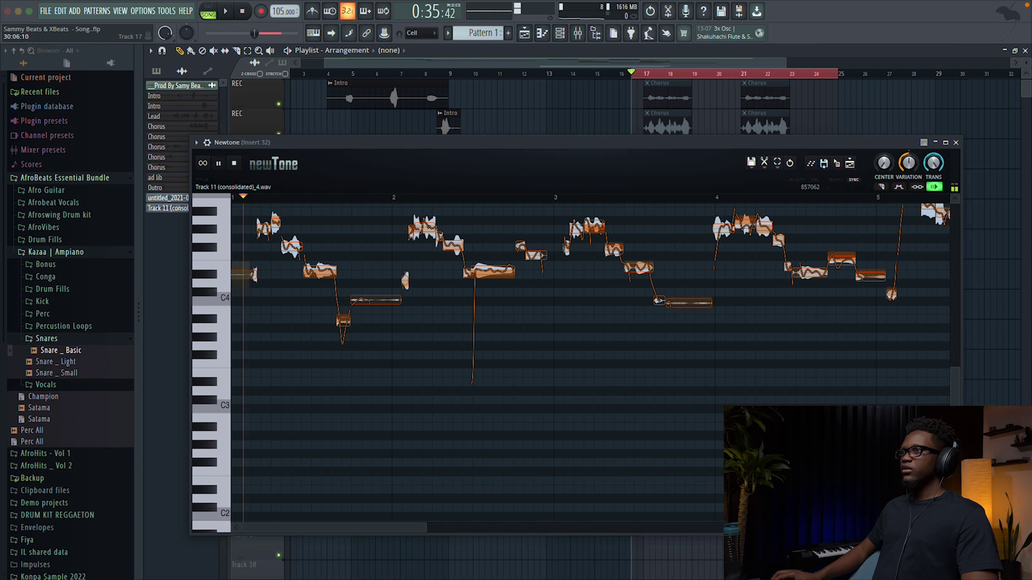
scroll(446, 356, up, 3)
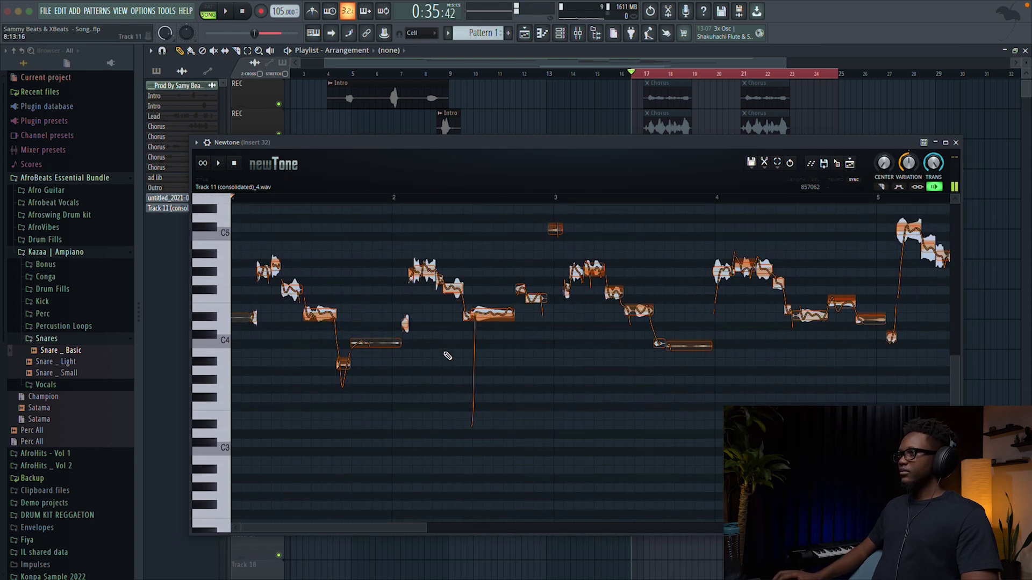
scroll(446, 356, up, 2)
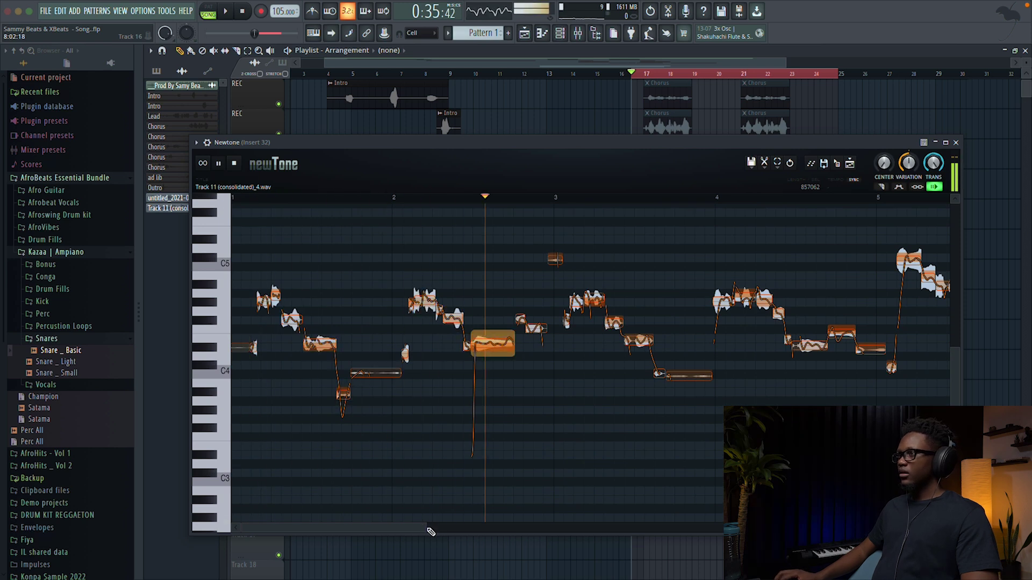
key(space)
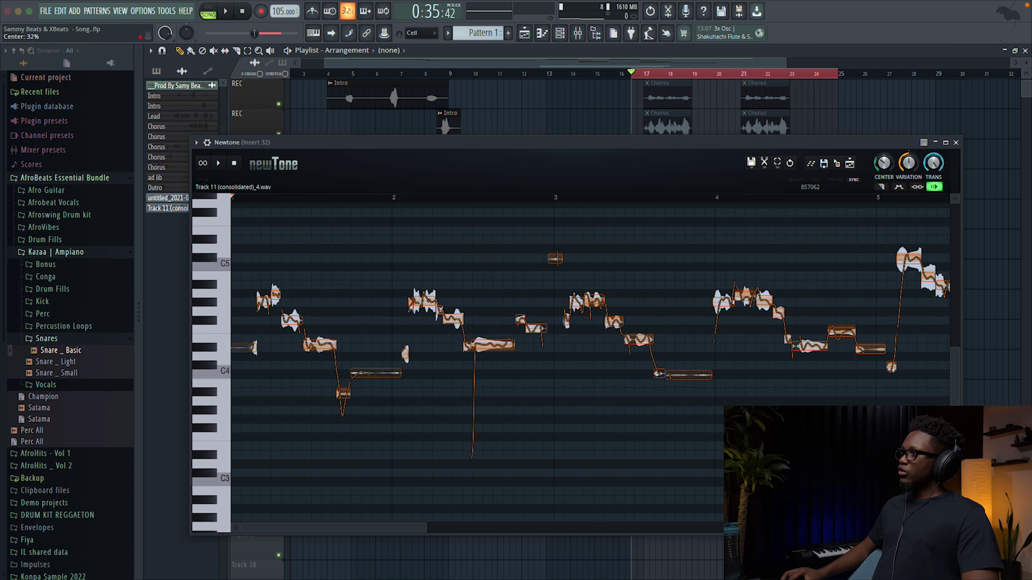
Step: Raise NewTone's Center amount to its maximum and listen to the corrected vocal
drag(883, 162, 882, 115)
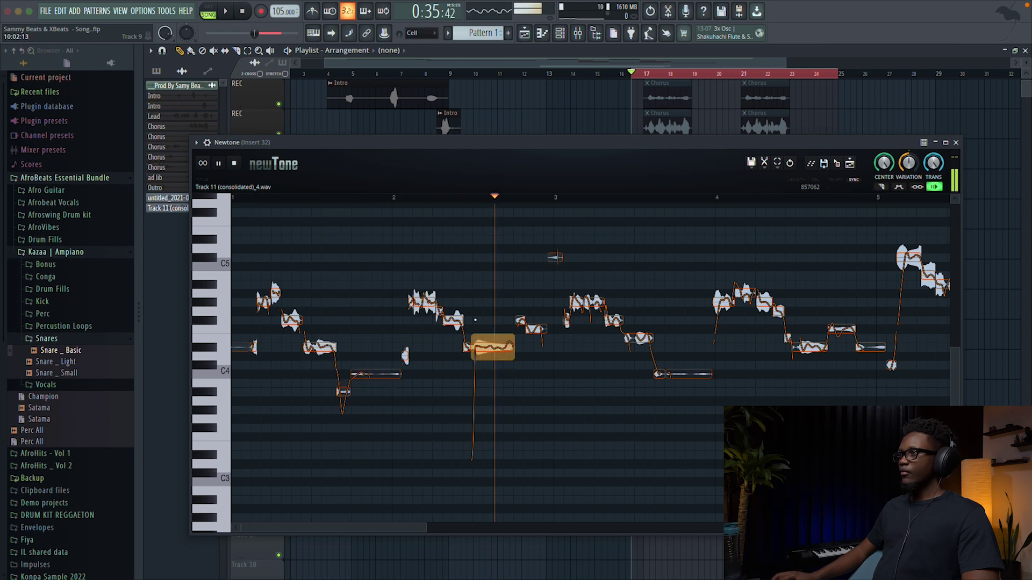
key(space)
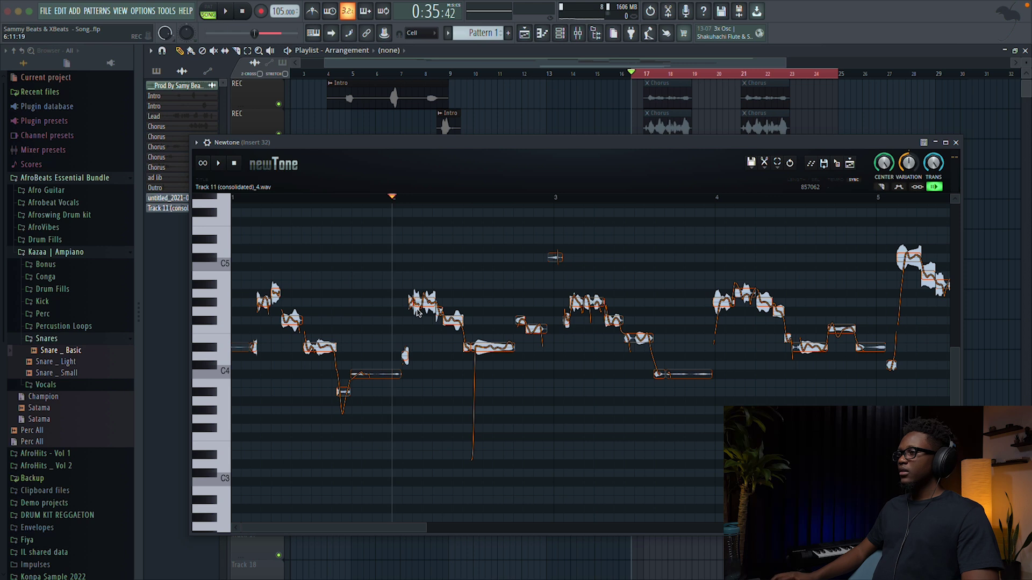
key(space)
key(space)
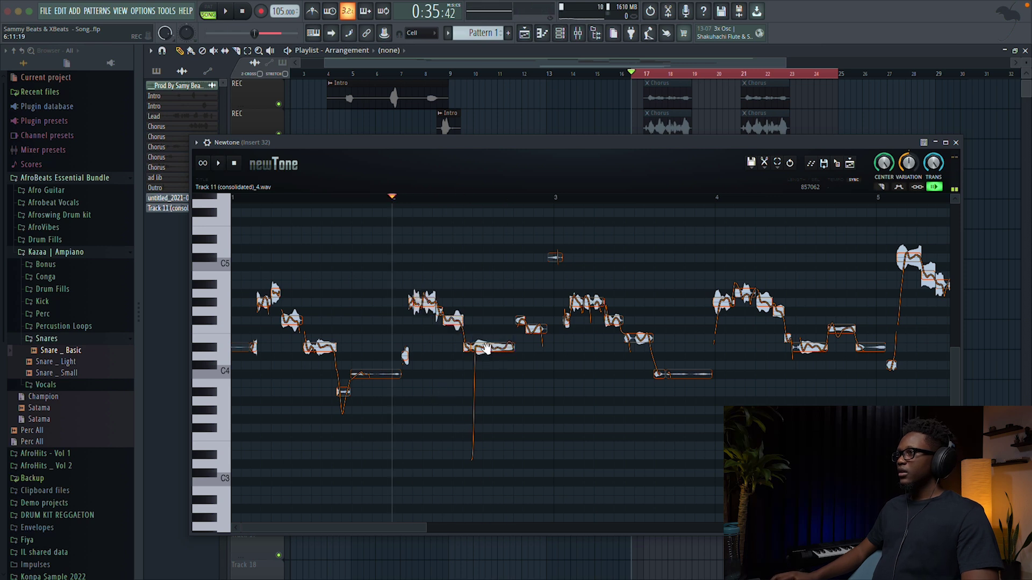
Step: Raise the sustained D#4 notes between bars 2 and 3 by one semitone to E4 and listen to the phrase
drag(485, 346, 468, 337)
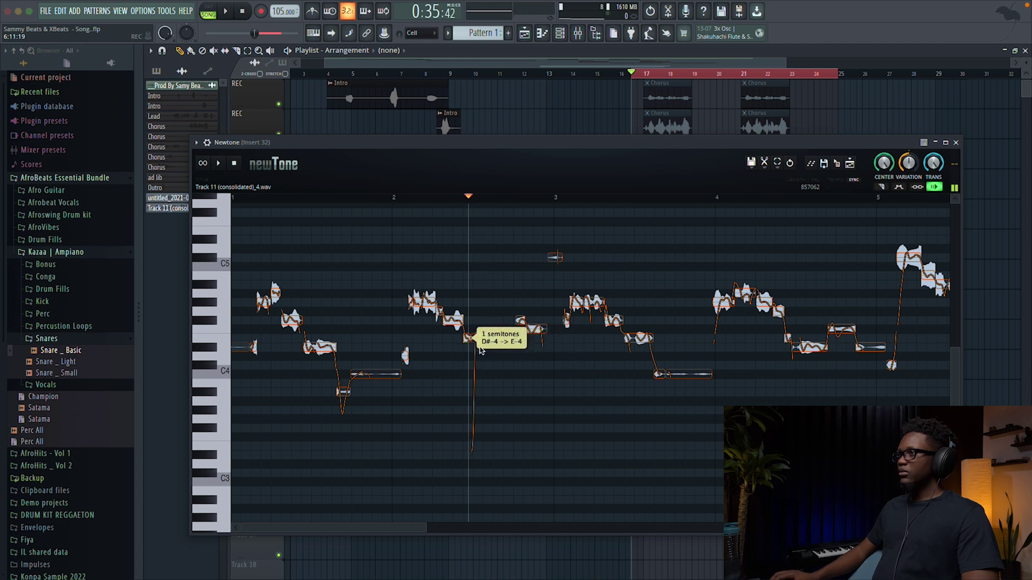
key(space)
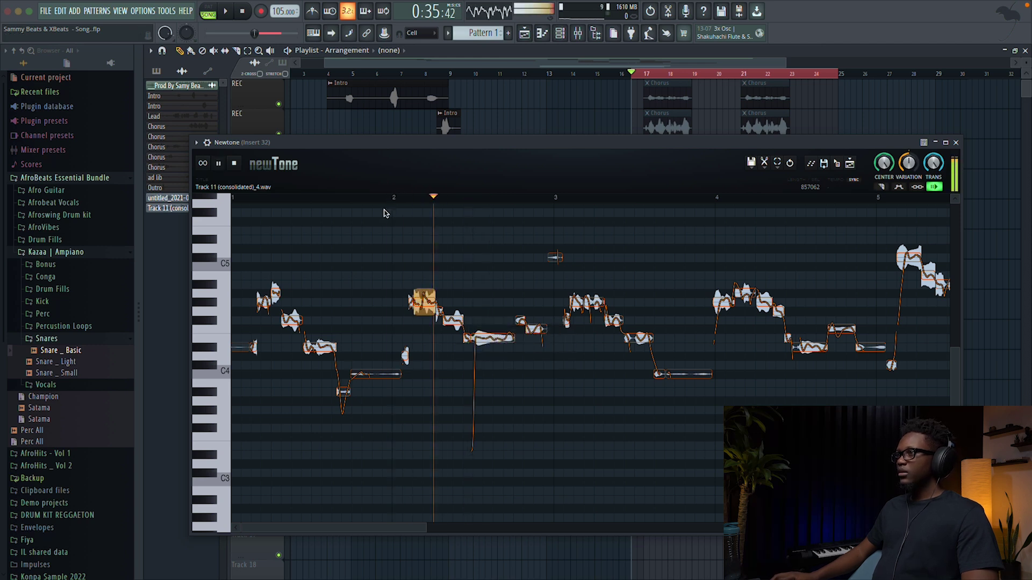
key(space)
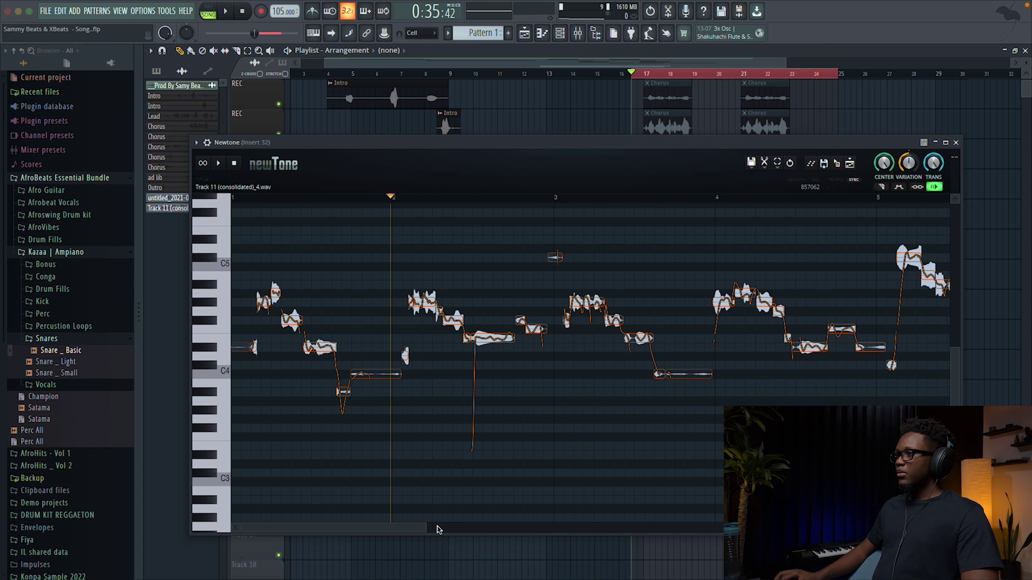
Step: Try raising the F#4 note just before the sustained E4 note to G4, listen to it, and undo the change
drag(424, 527, 345, 509)
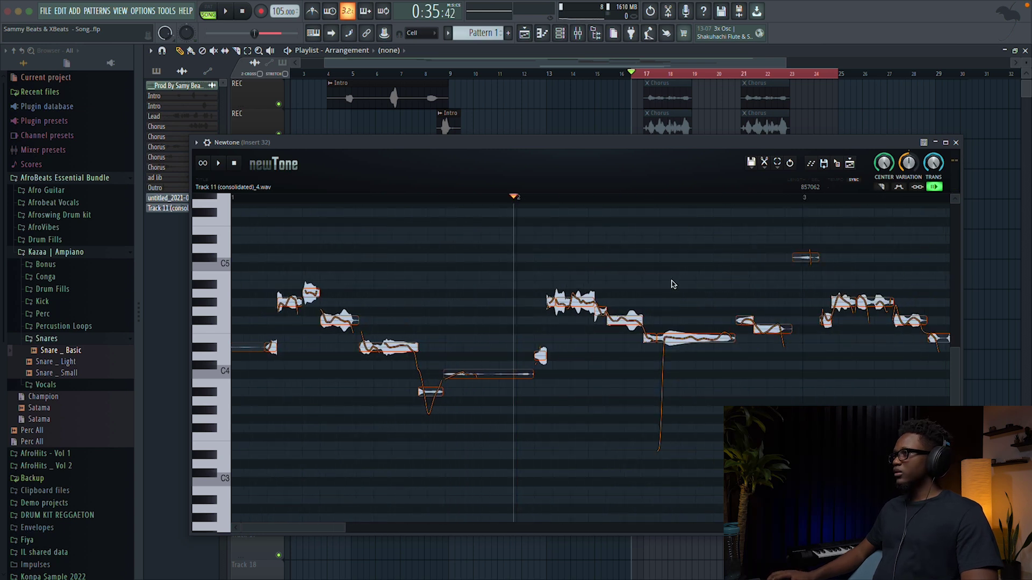
drag(631, 321, 631, 310)
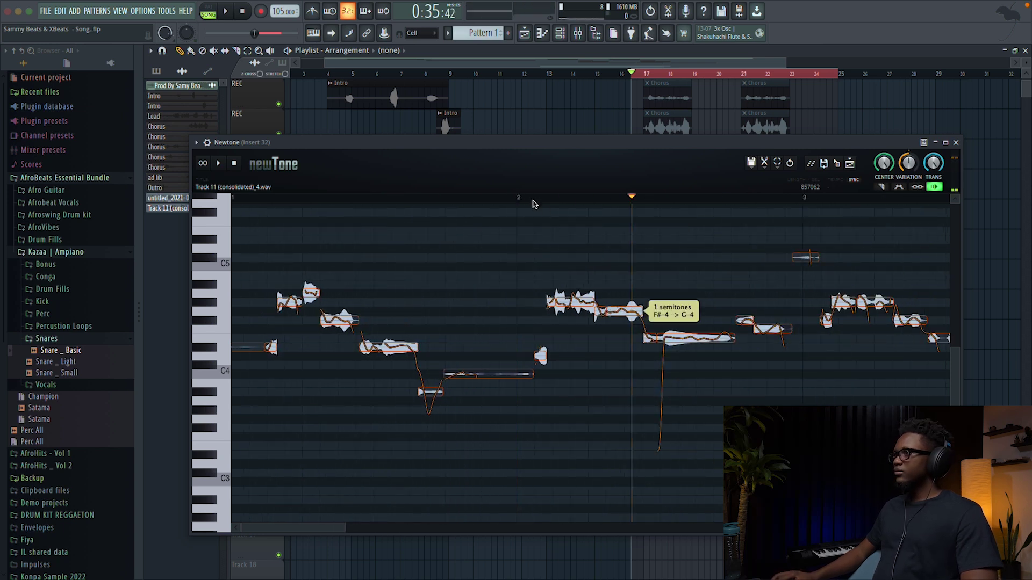
key(space)
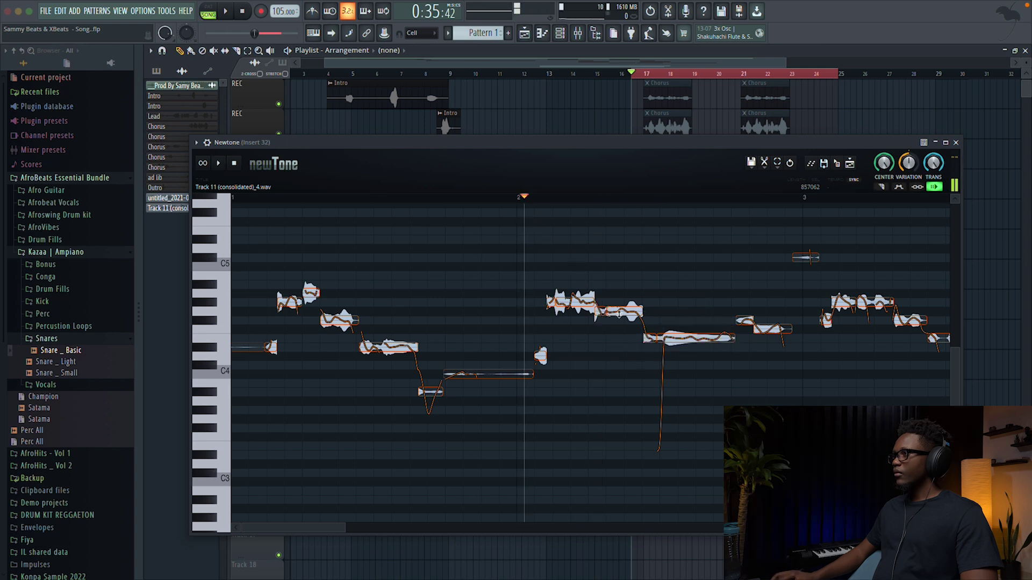
key(ctrl+z)
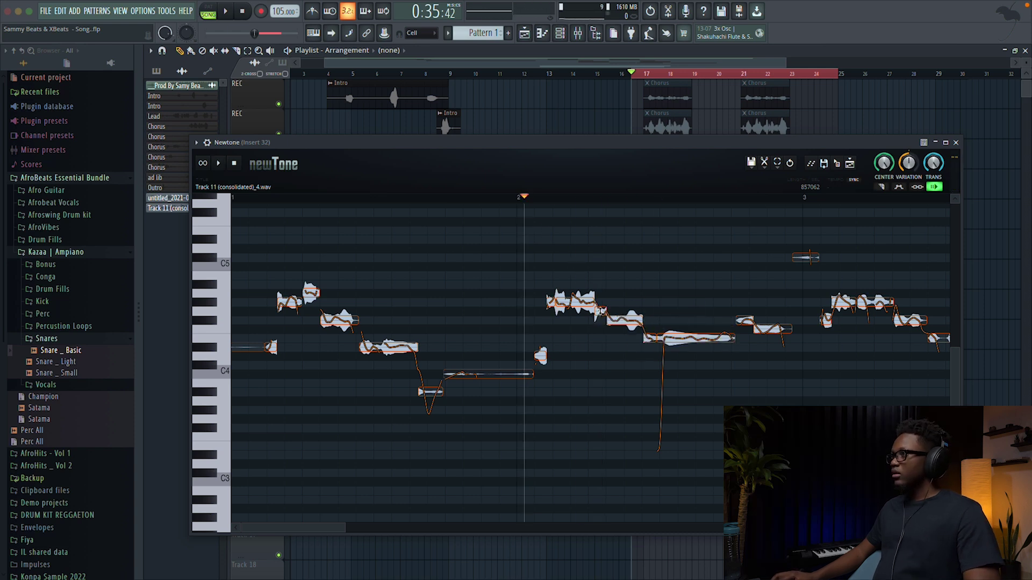
Step: Lower the short note fragment before the F#4 note after bar 2 to F#4 and play back from bar 2
drag(600, 310, 599, 319)
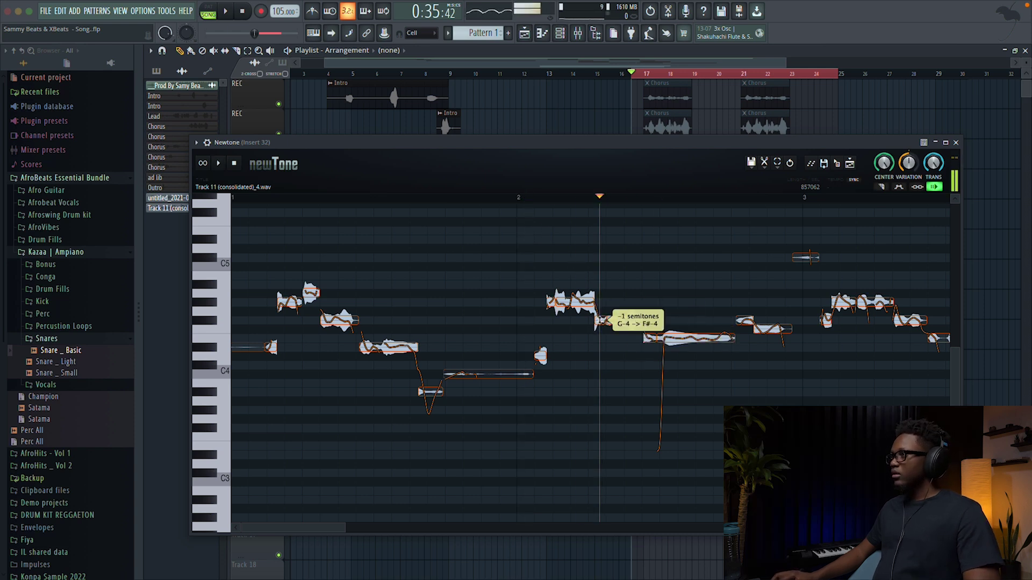
click(511, 198)
key(space)
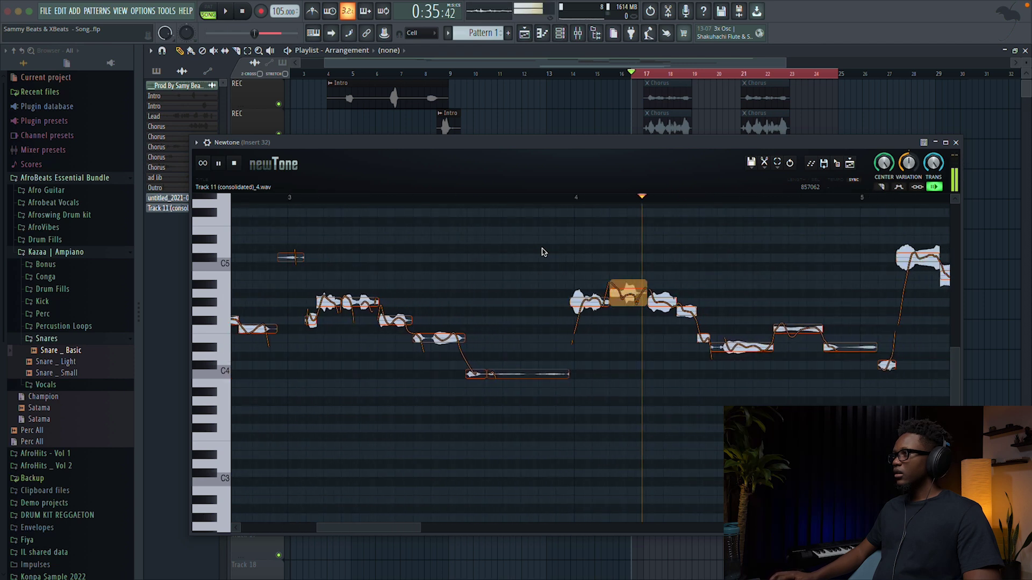
Step: Replay the vocal from around bar 2 up to bar 4 to check the pitch of its notes
key(space)
scroll(529, 257, up, 1)
scroll(529, 257, right, 4)
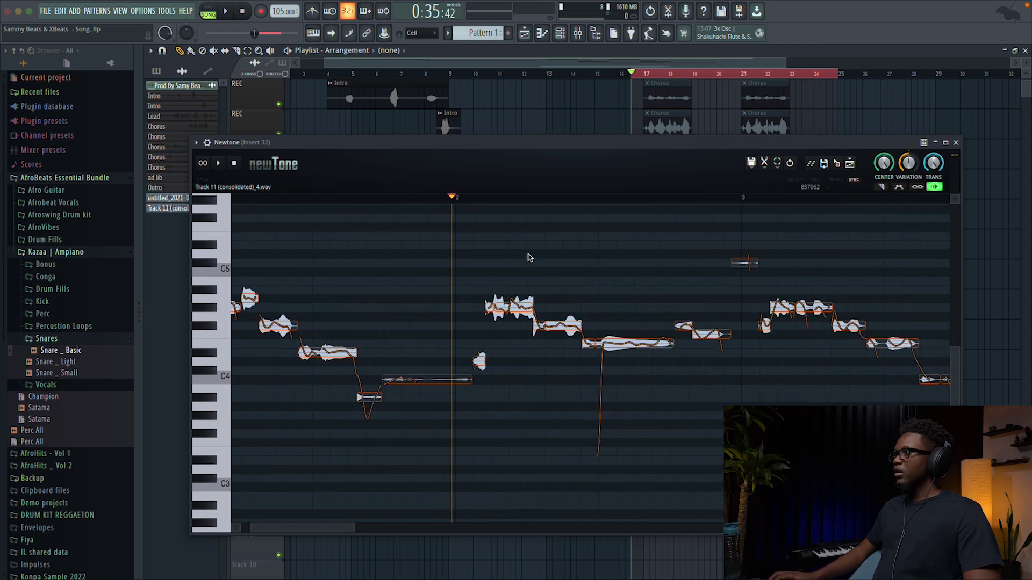
scroll(529, 257, left, 2)
key(space)
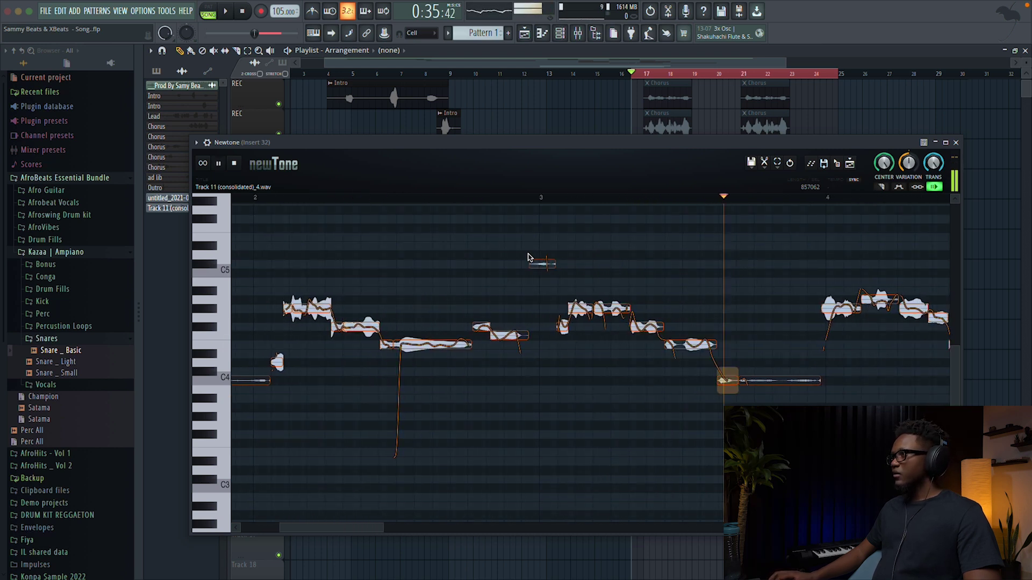
key(space)
scroll(528, 256, right, 5)
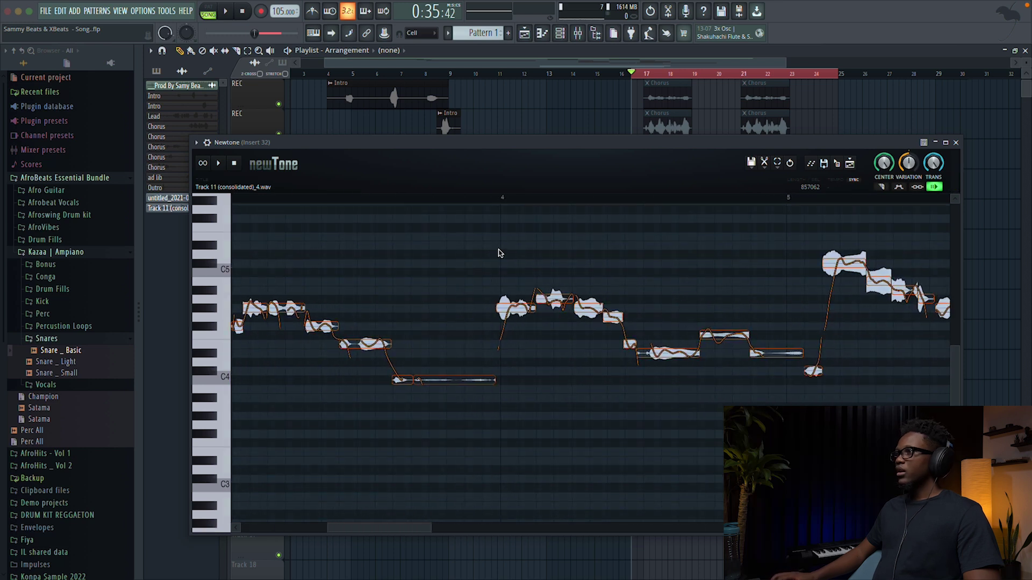
Step: Lower the A4 note just after bar 4 by one semitone to G#4 and replay the phrase
click(463, 197)
key(space)
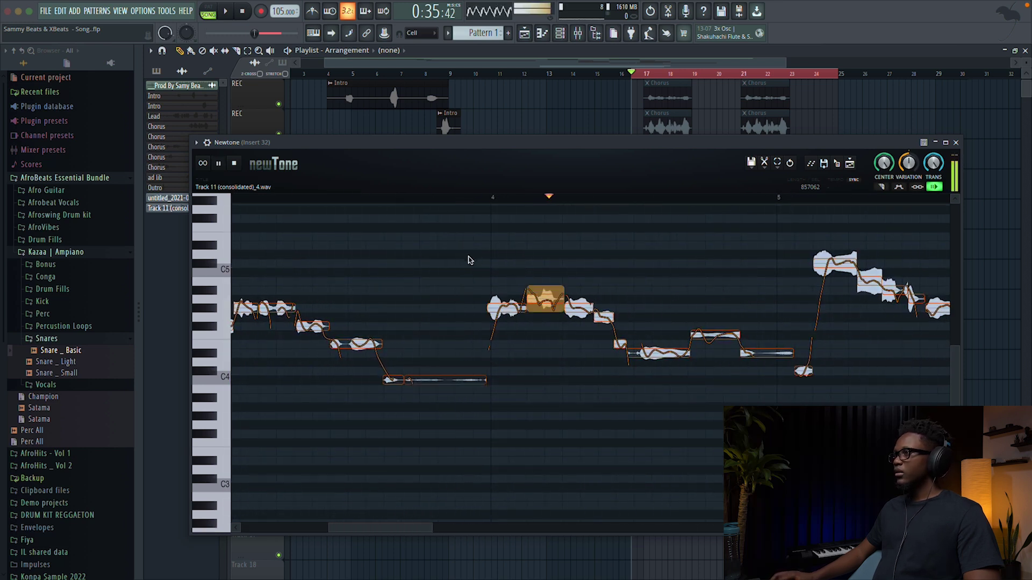
drag(545, 297, 544, 308)
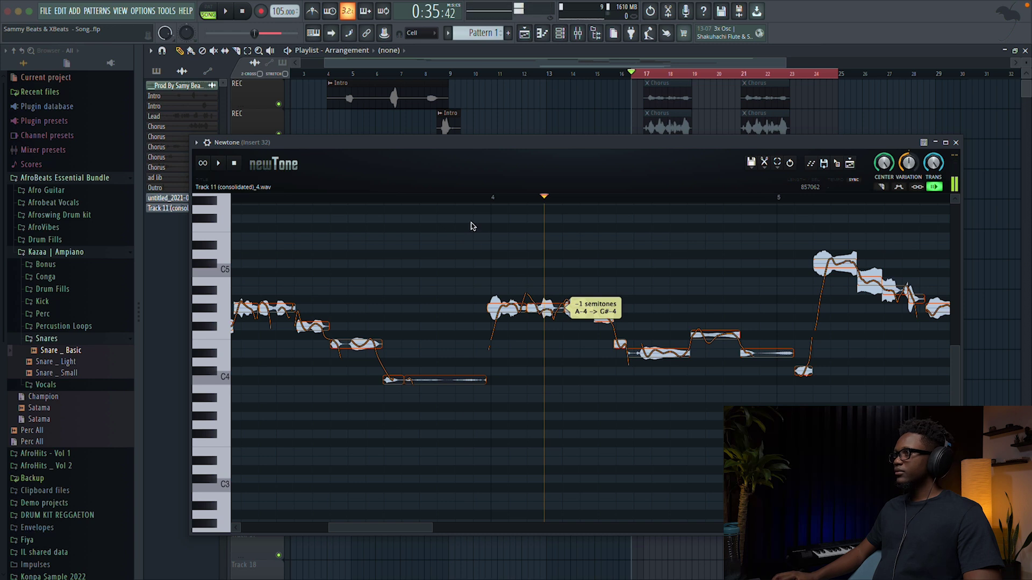
click(465, 203)
key(space)
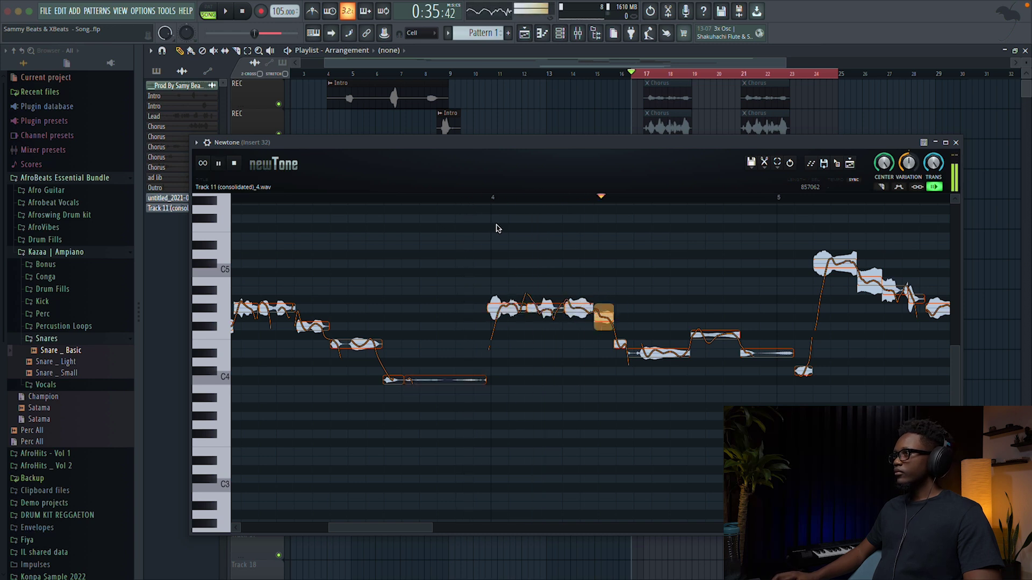
Step: Try raising the short G4 note after bar 4 by one semitone to G#4 and listen to it
drag(604, 315, 604, 306)
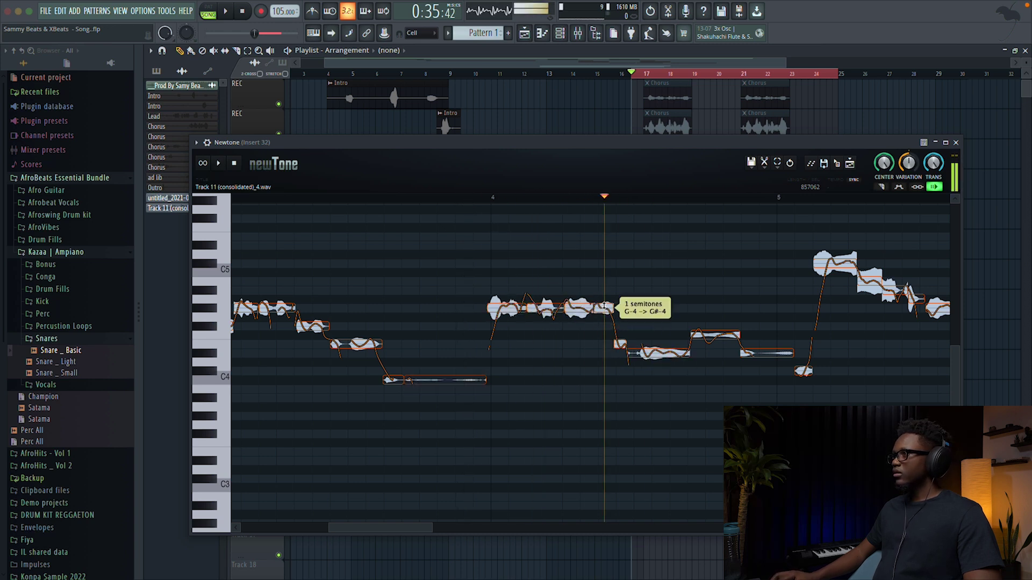
click(472, 197)
key(space)
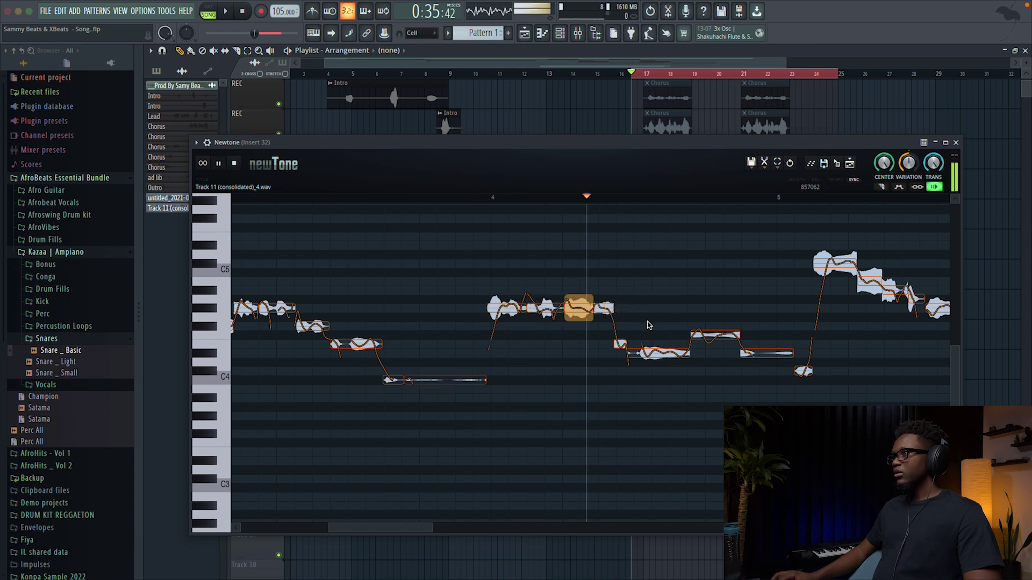
key(space)
Step: Lower the short note following the G#4 run after bar 4 to F#4 and replay the phrase
drag(604, 307, 604, 329)
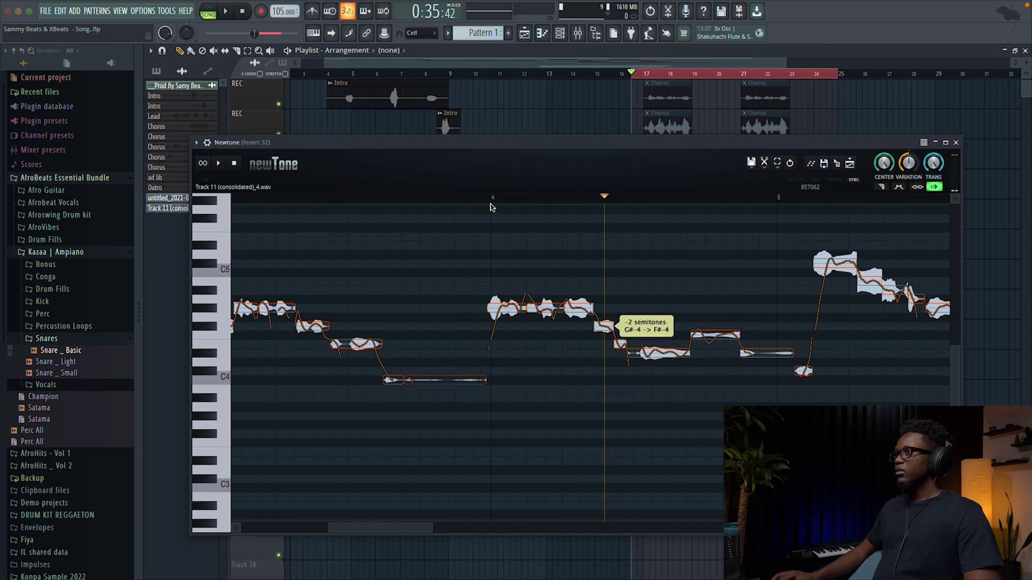
click(476, 198)
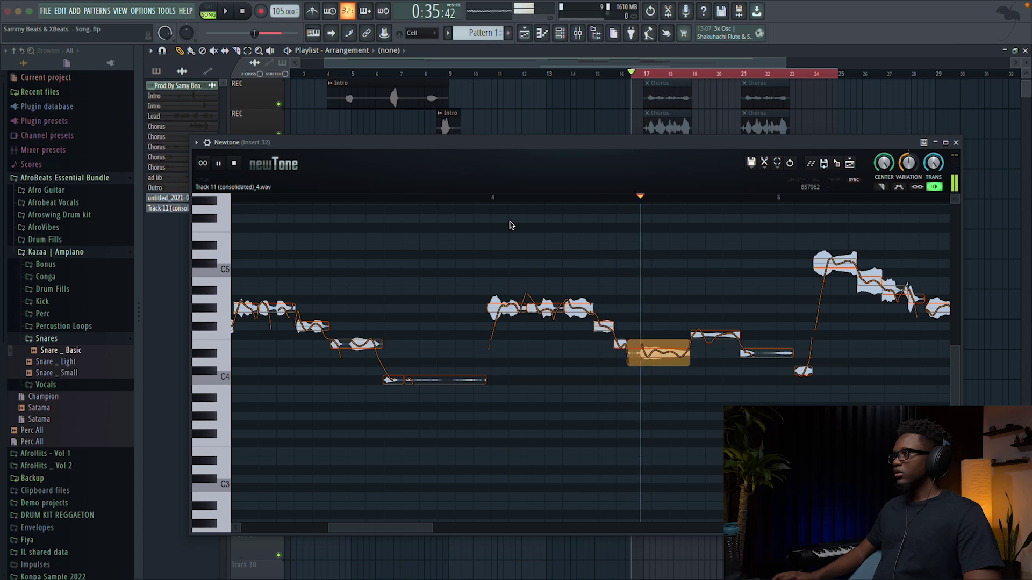
key(space)
Step: Try lowering the short E4 note midway between bars 4 and 5 to D#4 and listen to it
drag(620, 344, 621, 355)
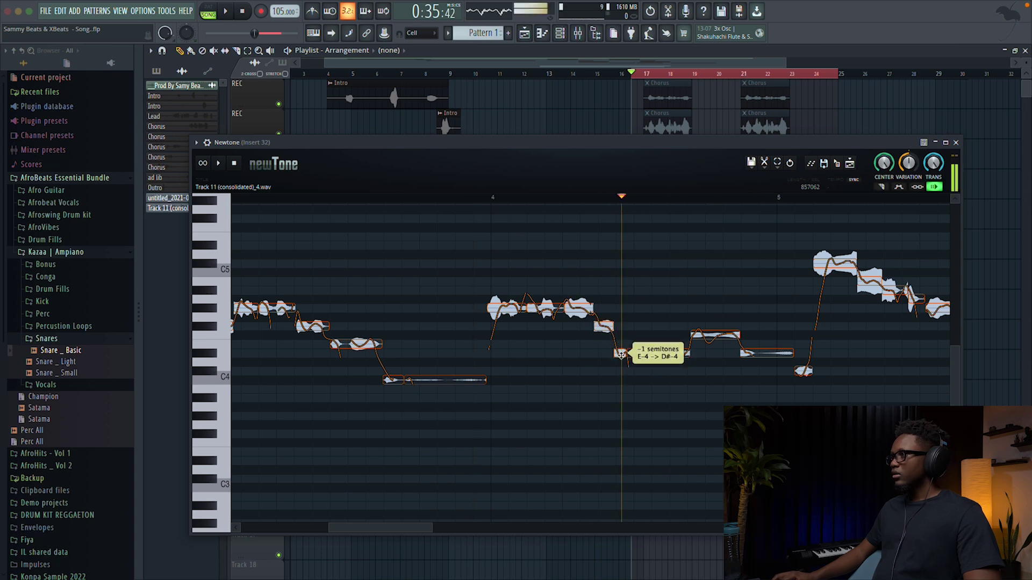
click(467, 201)
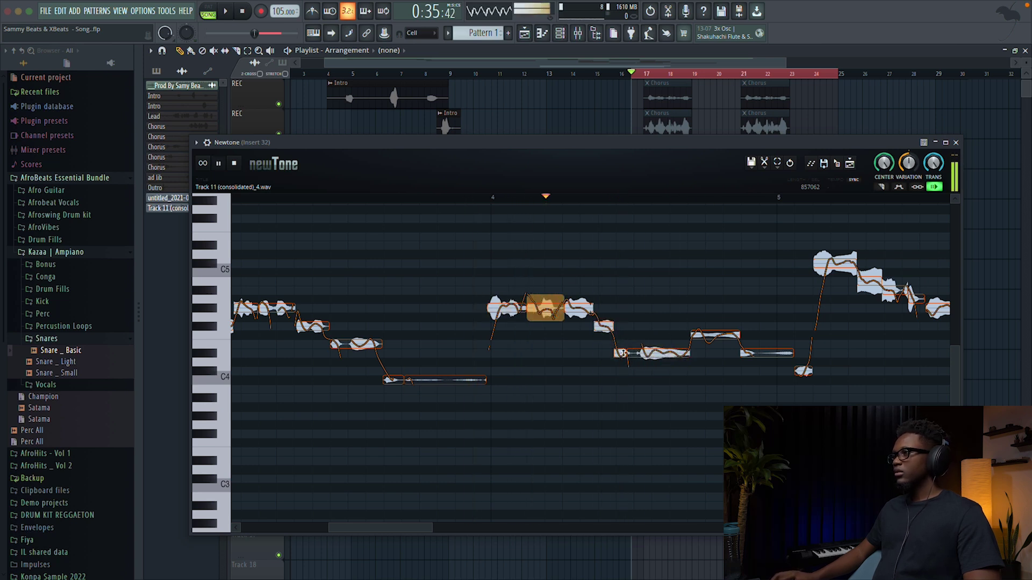
key(space)
Step: Raise the short D#4 note and the longer D#4 note after it, midway between bars 4 and 5, to E4 and replay them
click(618, 352)
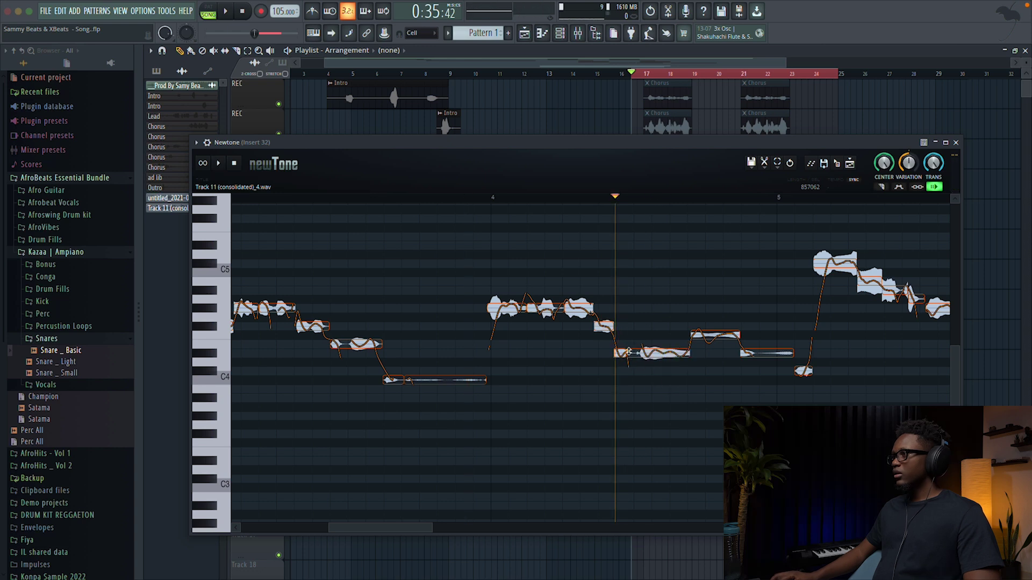
drag(620, 352, 635, 335)
click(462, 199)
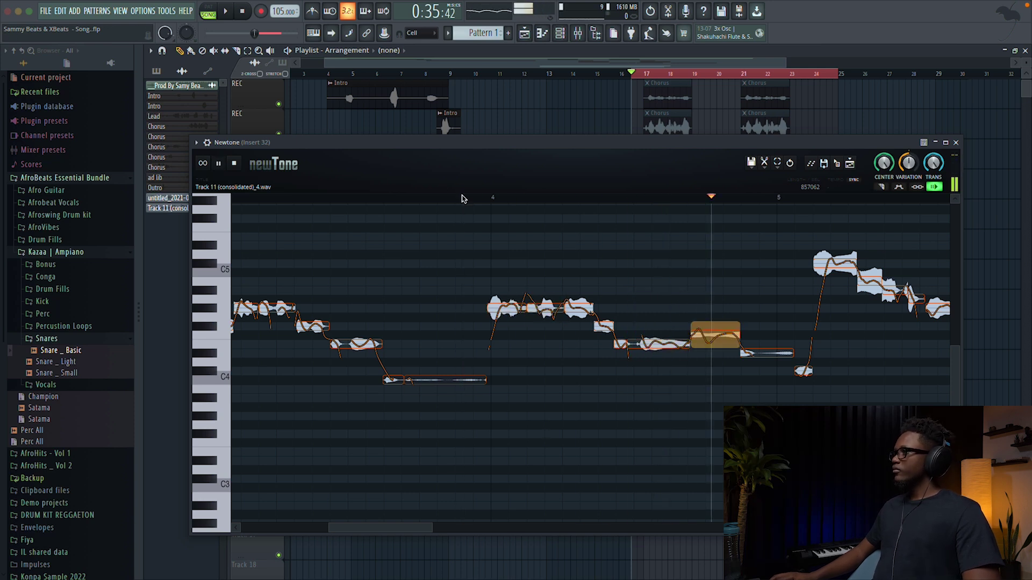
key(space)
Step: Lower the F4 note just before bar 5 by one semitone to E4 and replay from before bar 4
drag(710, 337, 709, 345)
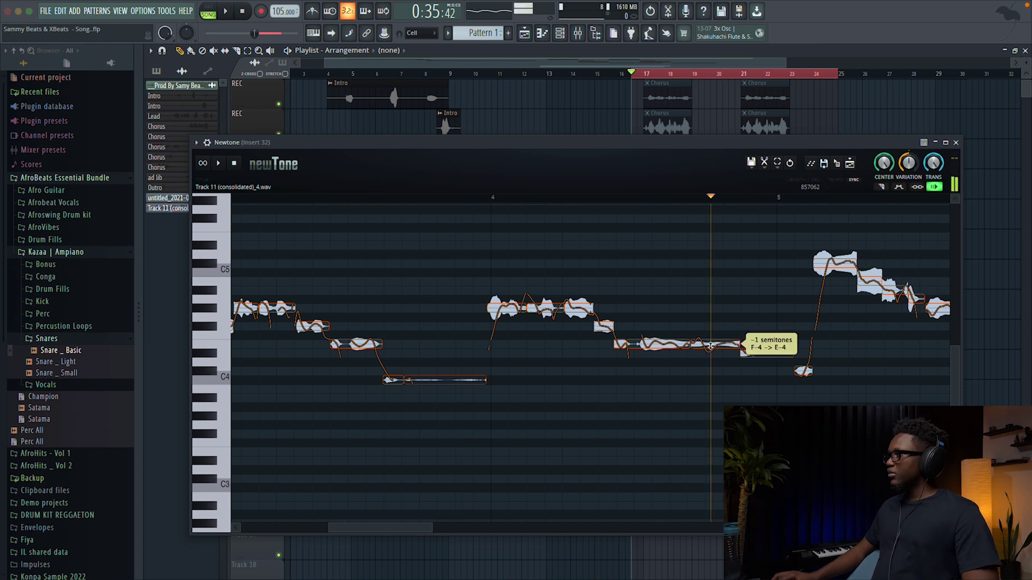
click(481, 199)
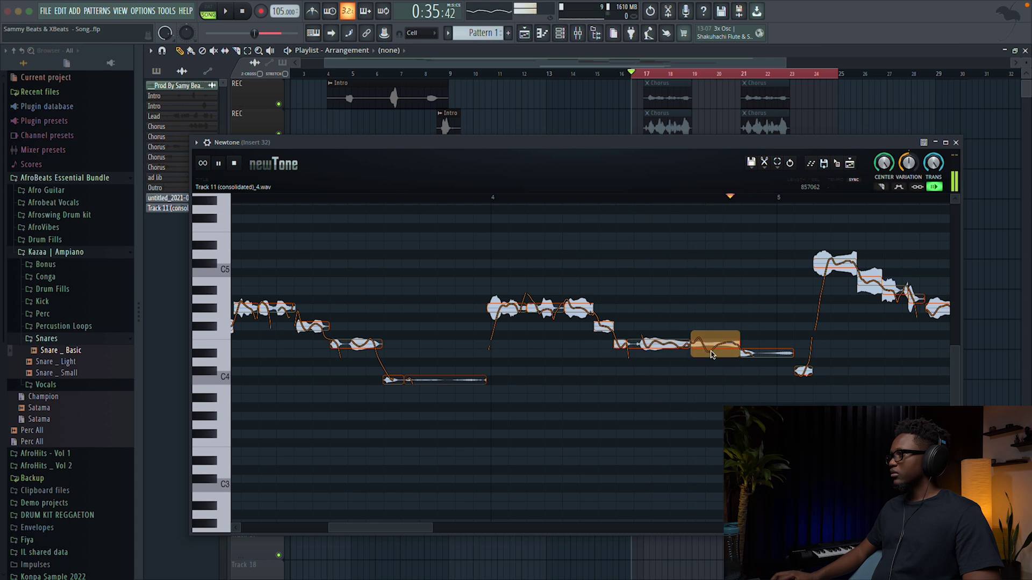
key(space)
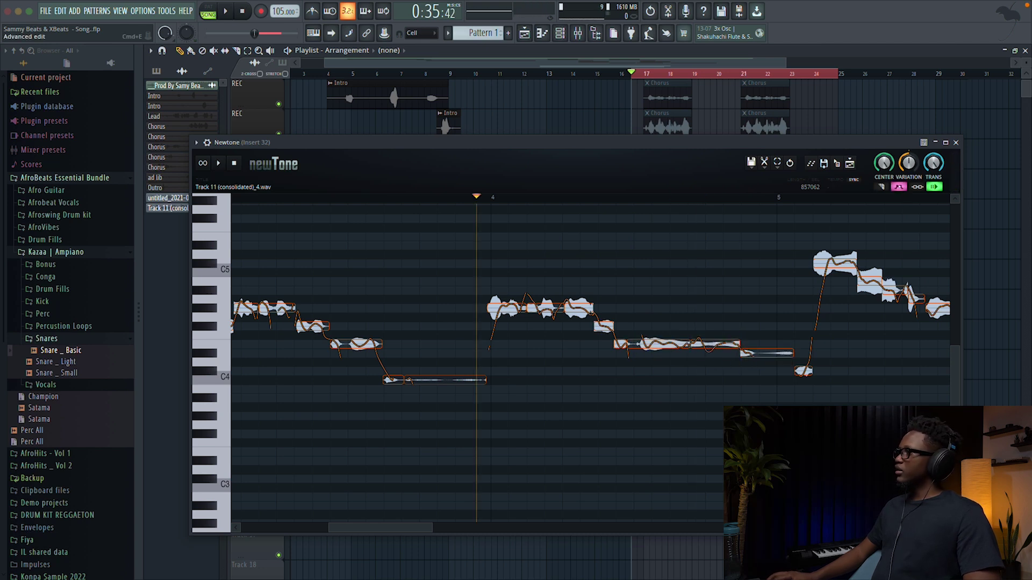
Step: Reduce the pitch variation of the second long E4 note between bars 4 and 5 to 31.12% and replay the phrase from bar 4
click(713, 352)
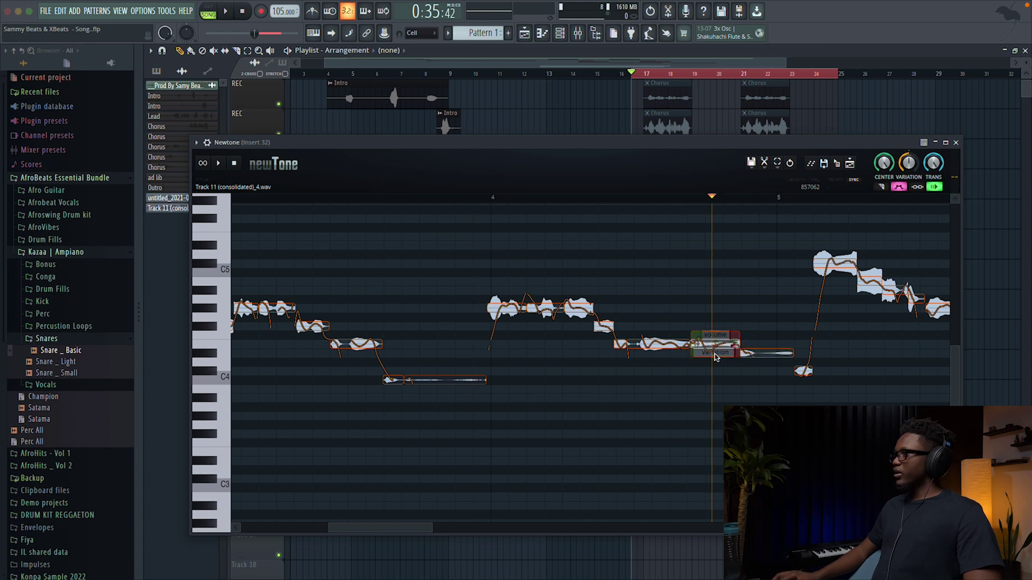
drag(714, 347, 717, 354)
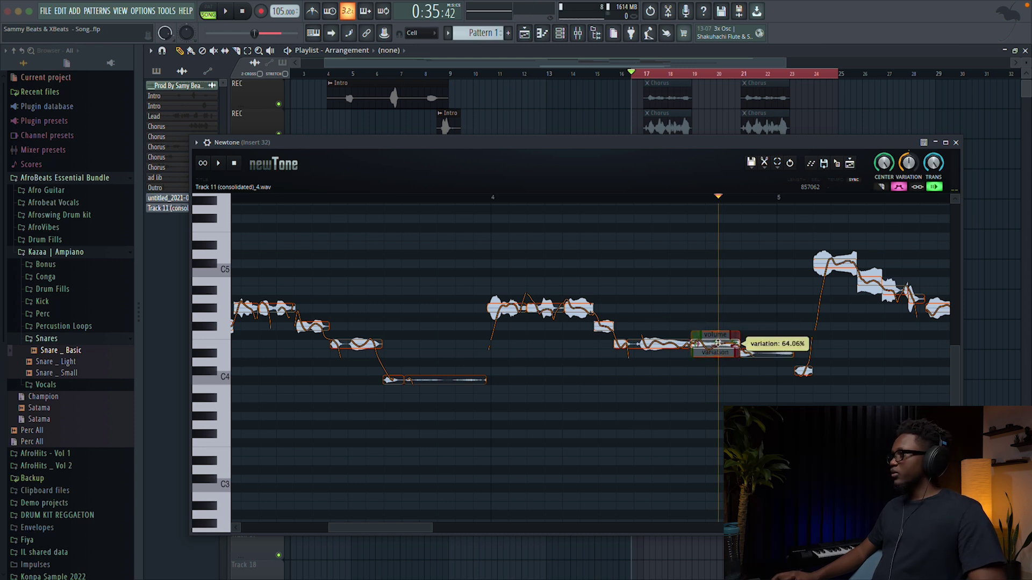
drag(718, 343, 718, 338)
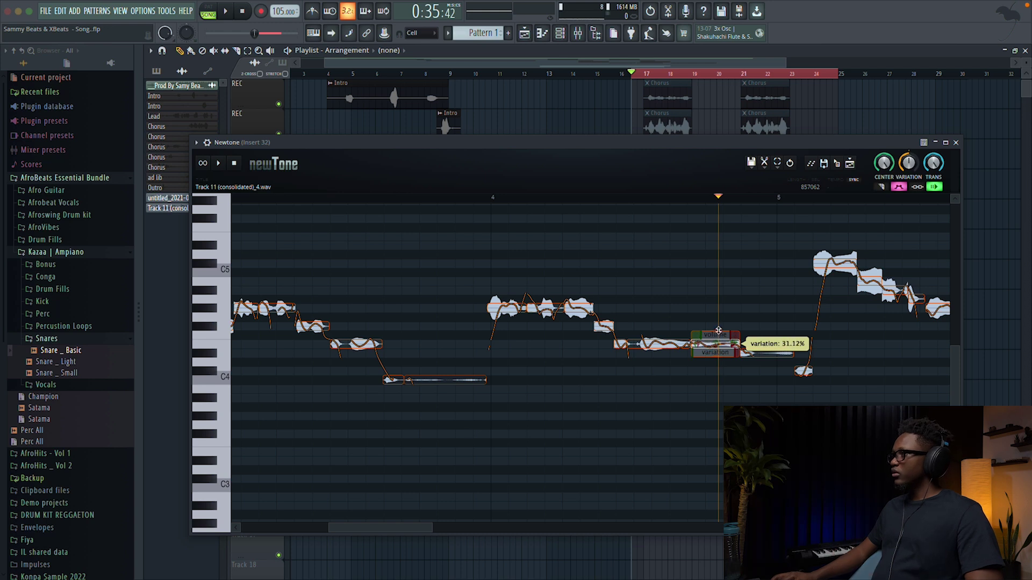
click(613, 200)
key(space)
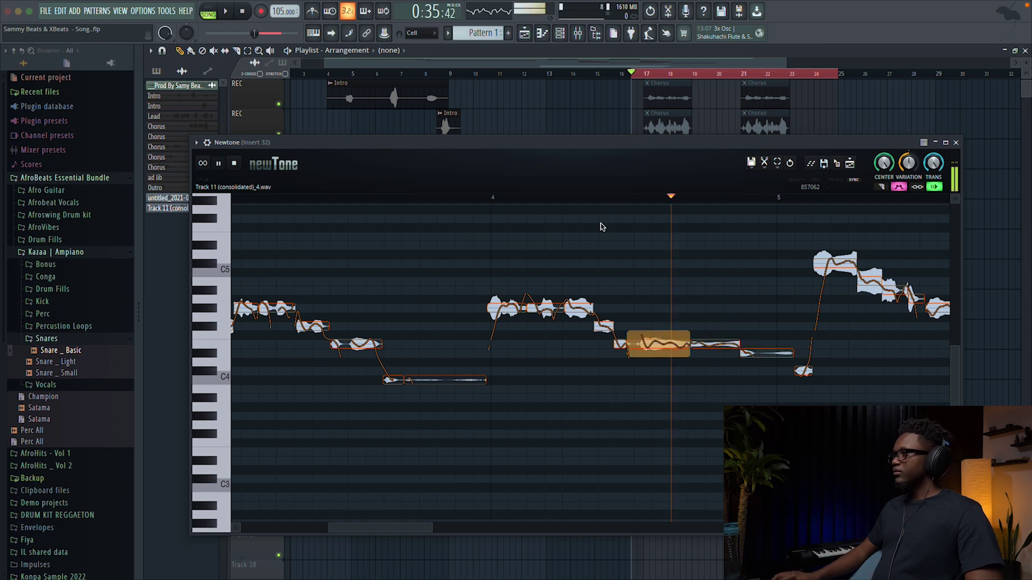
key(space)
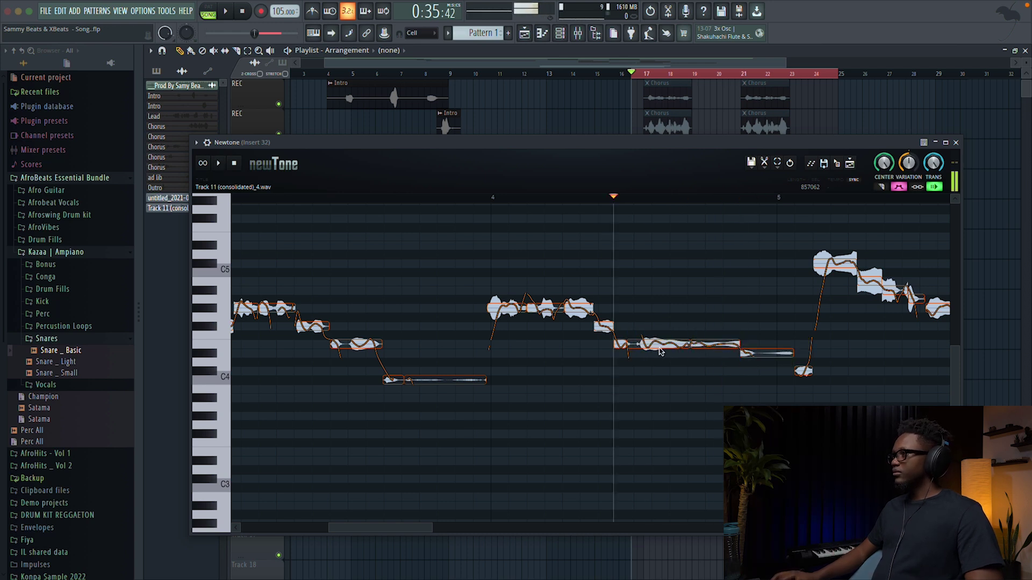
click(498, 198)
key(space)
key(space)
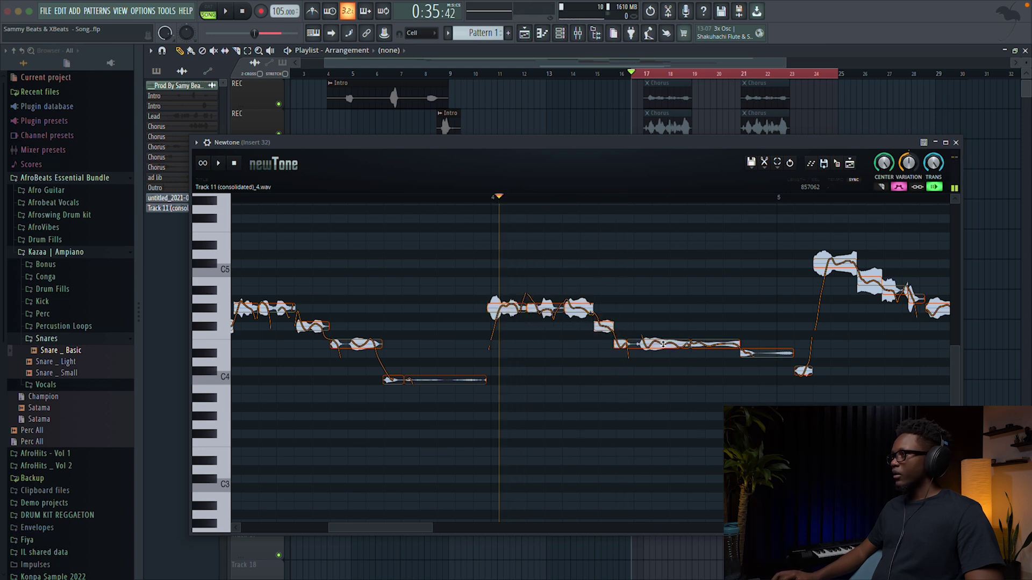
Step: Reduce the pitch variation of the first long E4 note between bars 4 and 5 to 53.58% and replay from bar 4
click(663, 345)
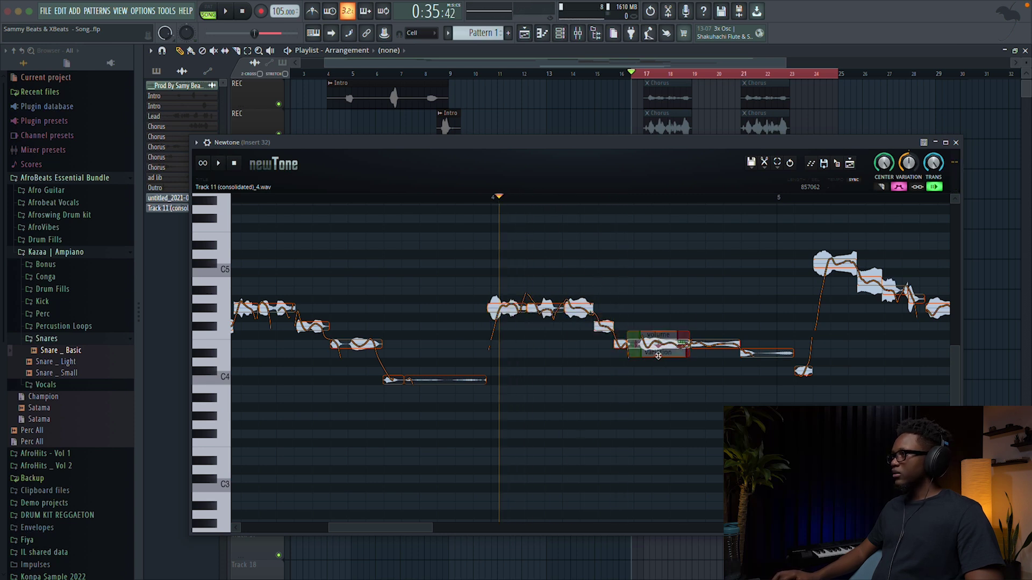
drag(658, 355, 659, 348)
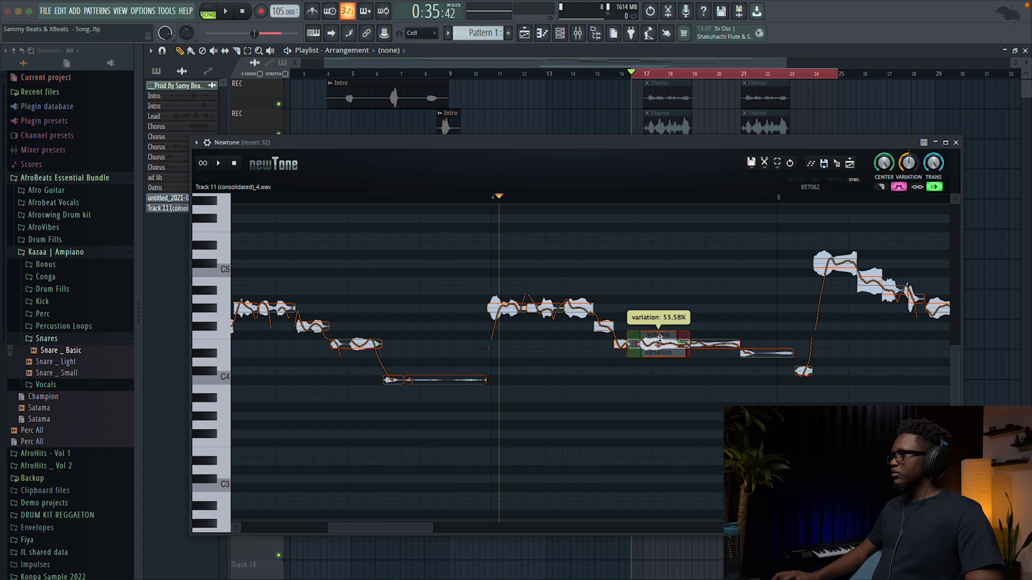
key(space)
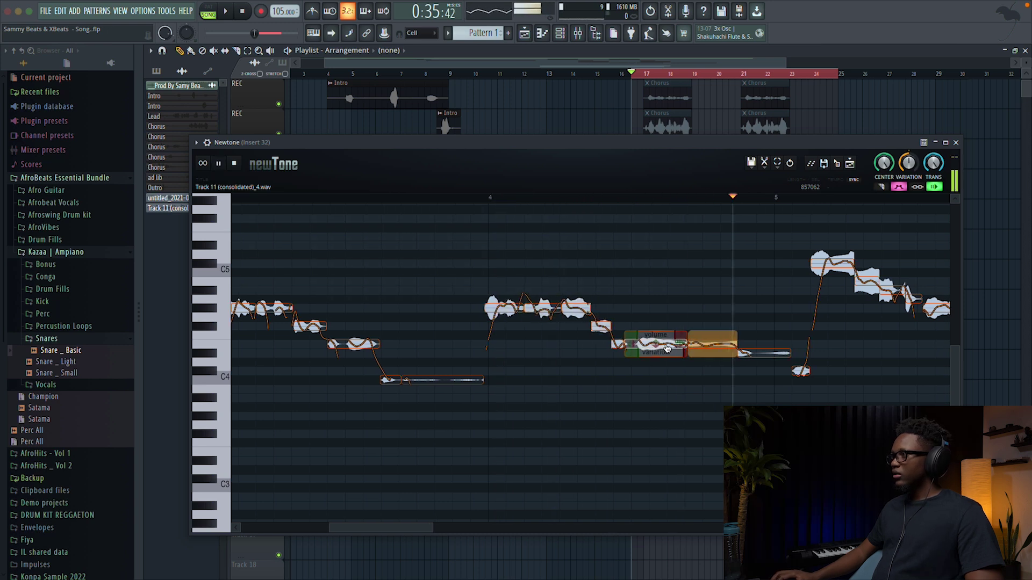
key(space)
Step: Try raising the short A#4 note in the descending run after bar 5 to B4 and replay from bar 5
scroll(666, 348, right, 3)
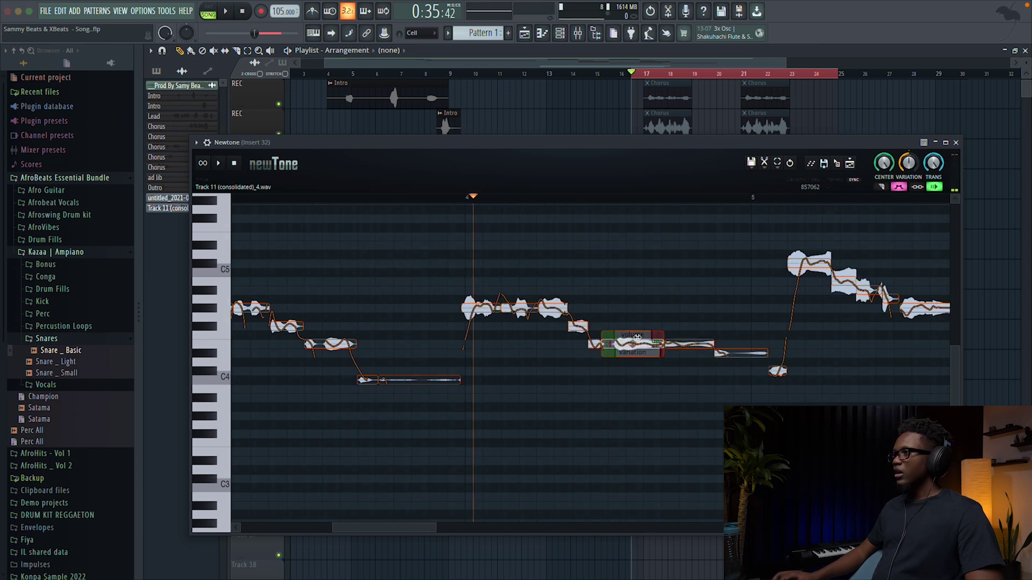
scroll(653, 338, right, 12)
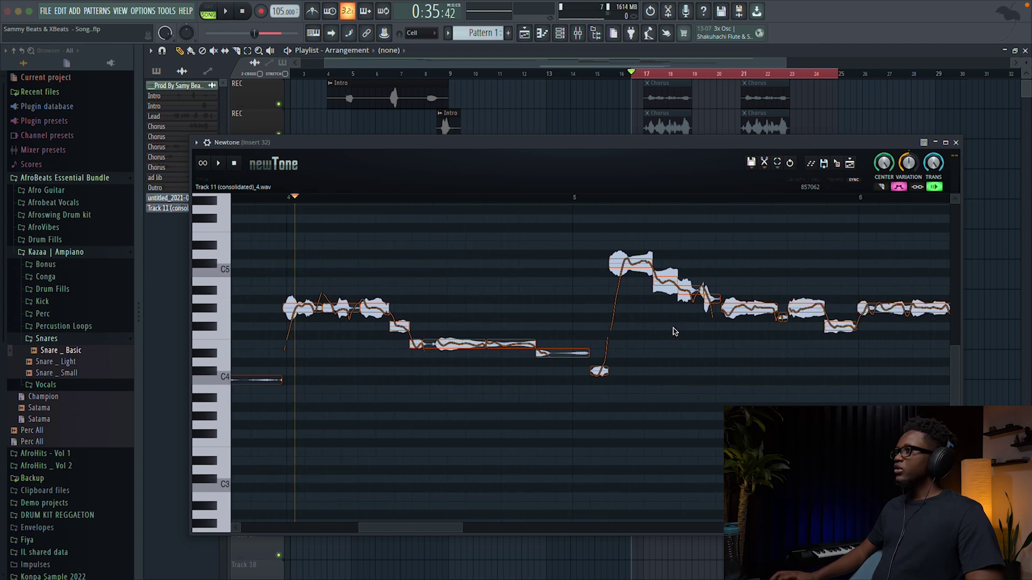
click(566, 199)
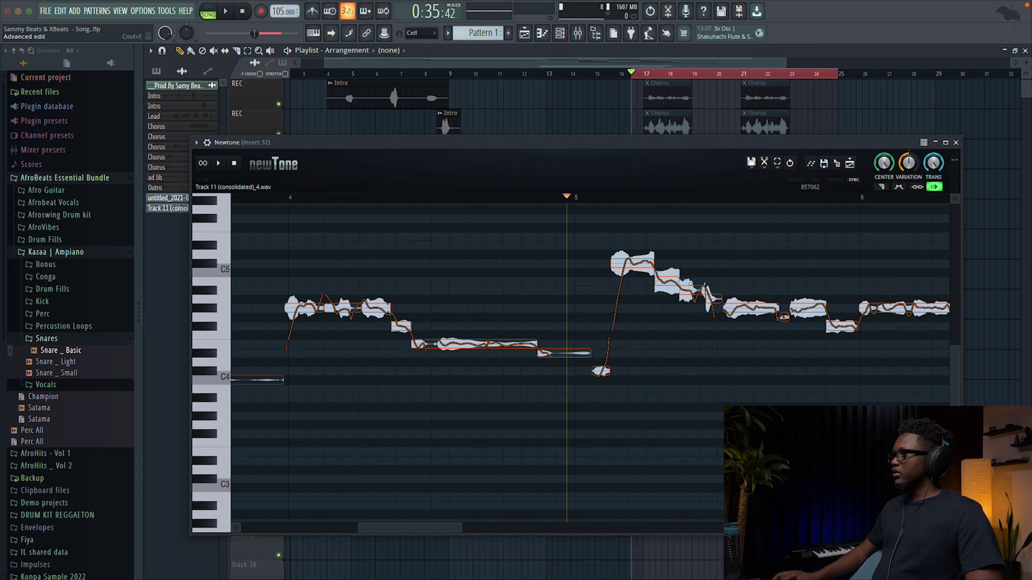
click(688, 291)
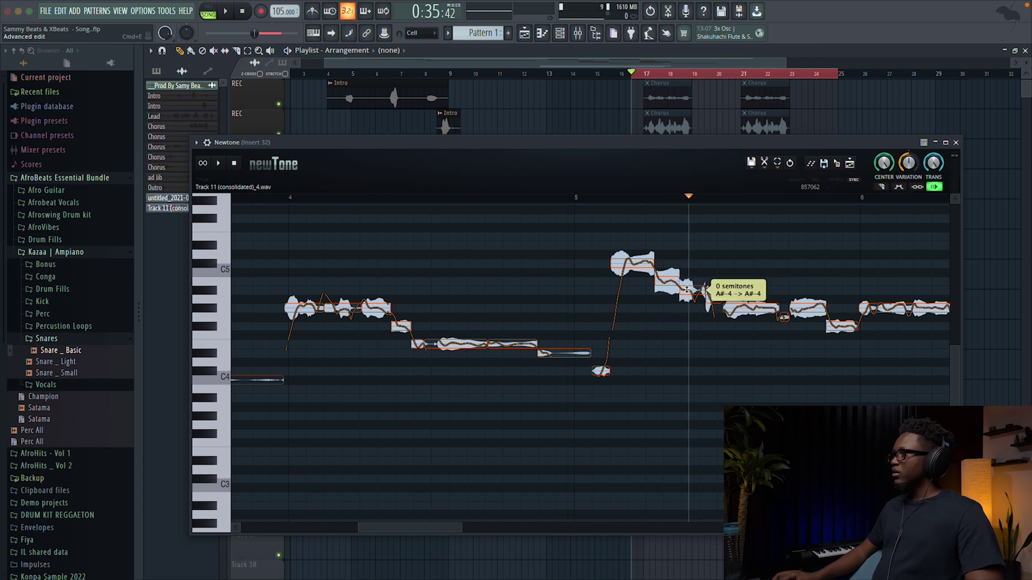
drag(688, 288, 689, 278)
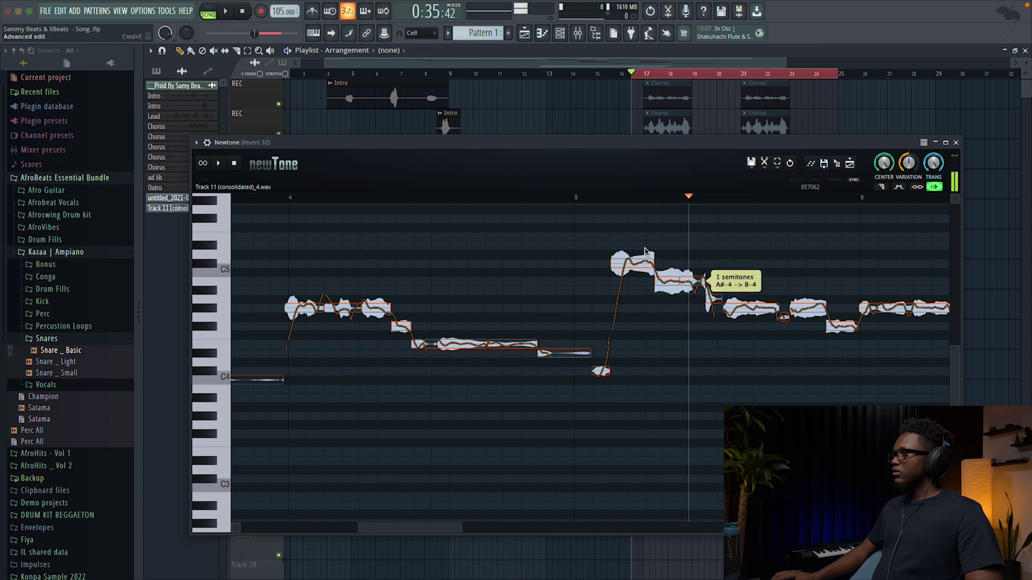
click(586, 203)
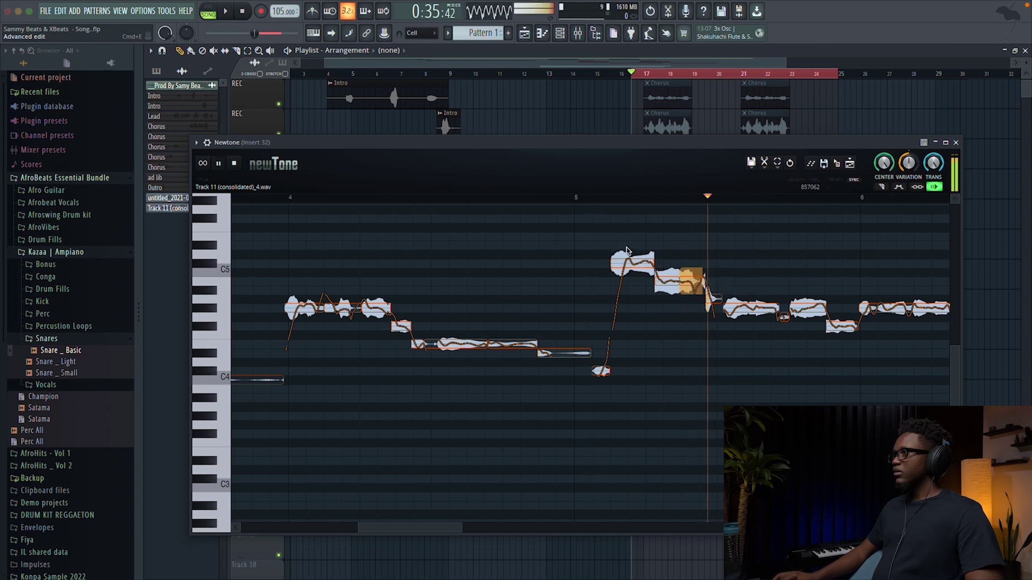
Step: Lower the short B4 note in the run after bar 5 by two semitones to A4 and replay from bar 5
drag(691, 281, 691, 298)
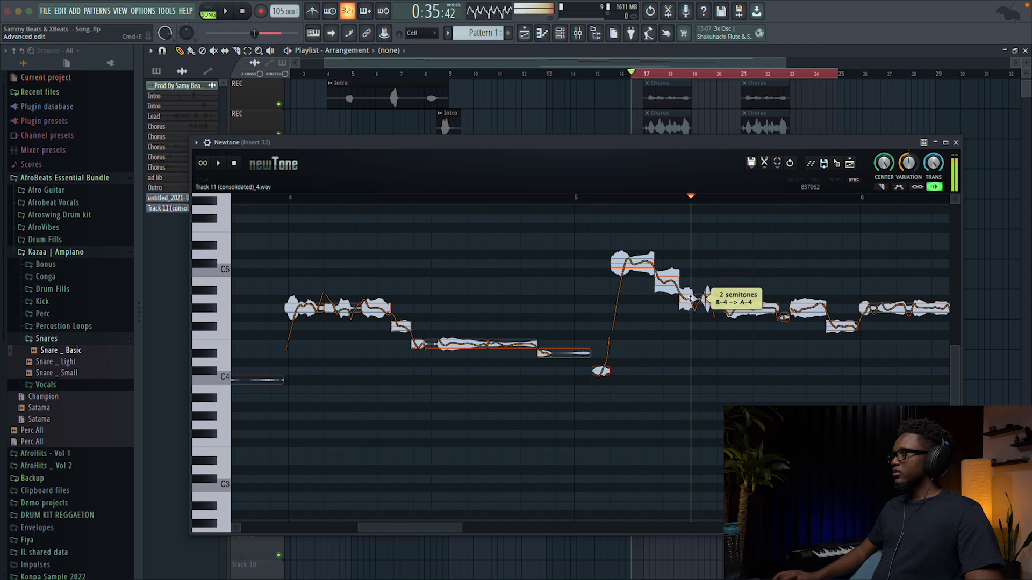
click(580, 202)
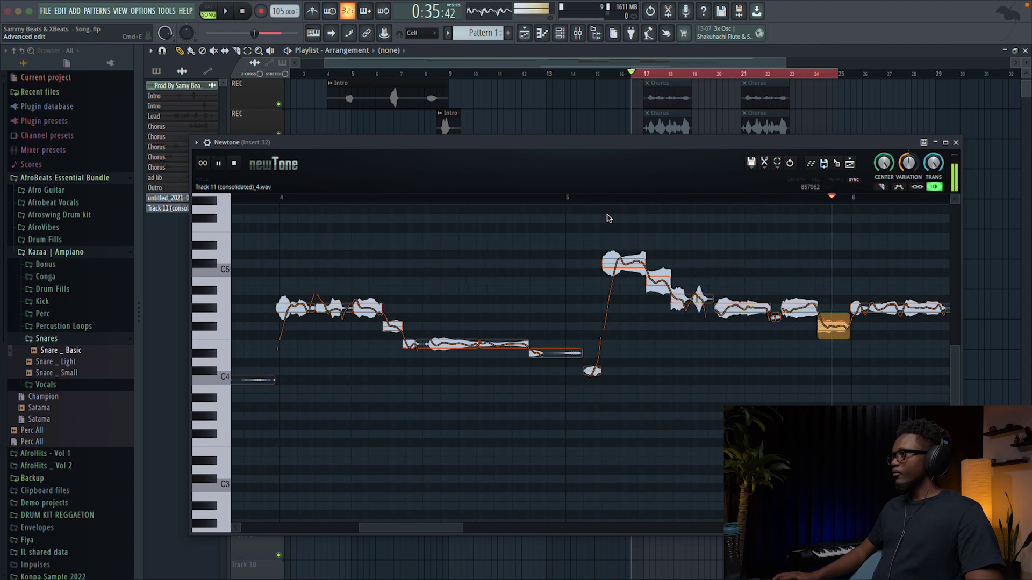
key(space)
key(space)
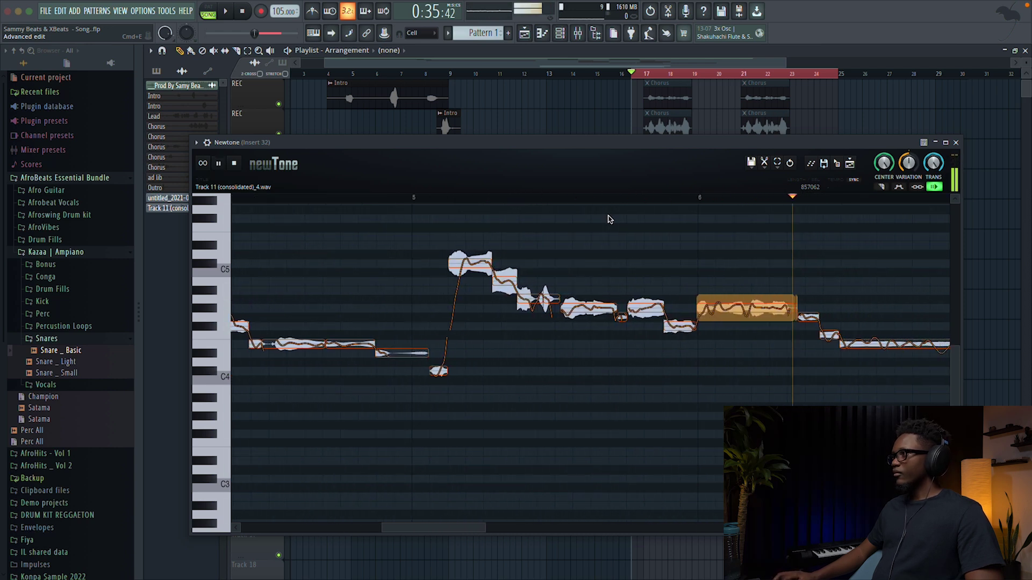
key(space)
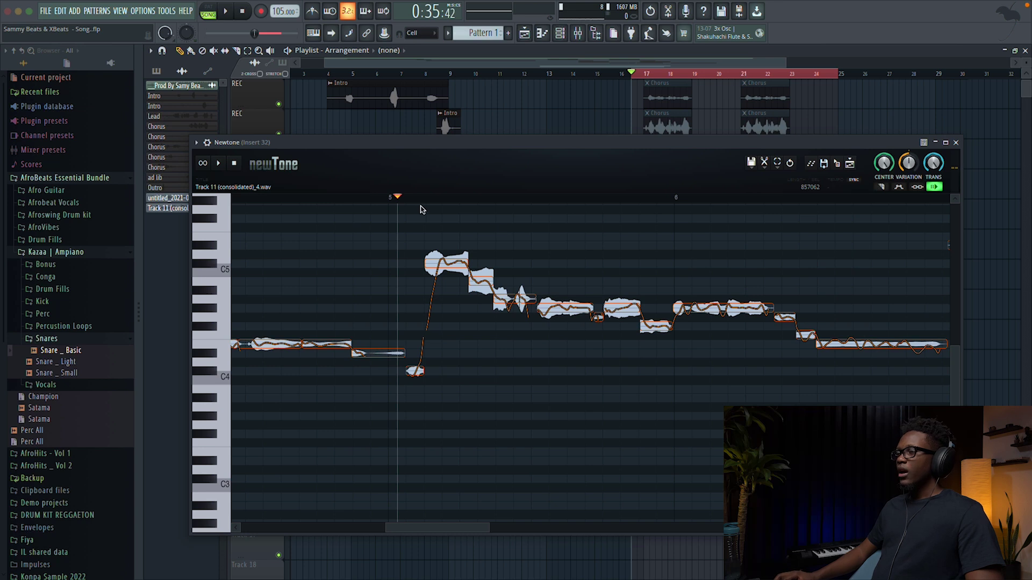
key(space)
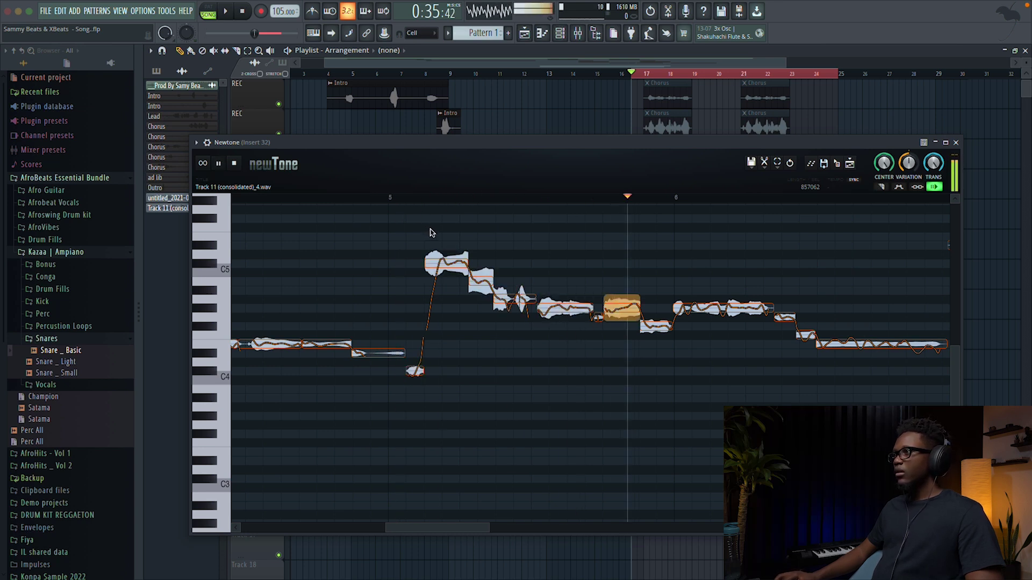
key(space)
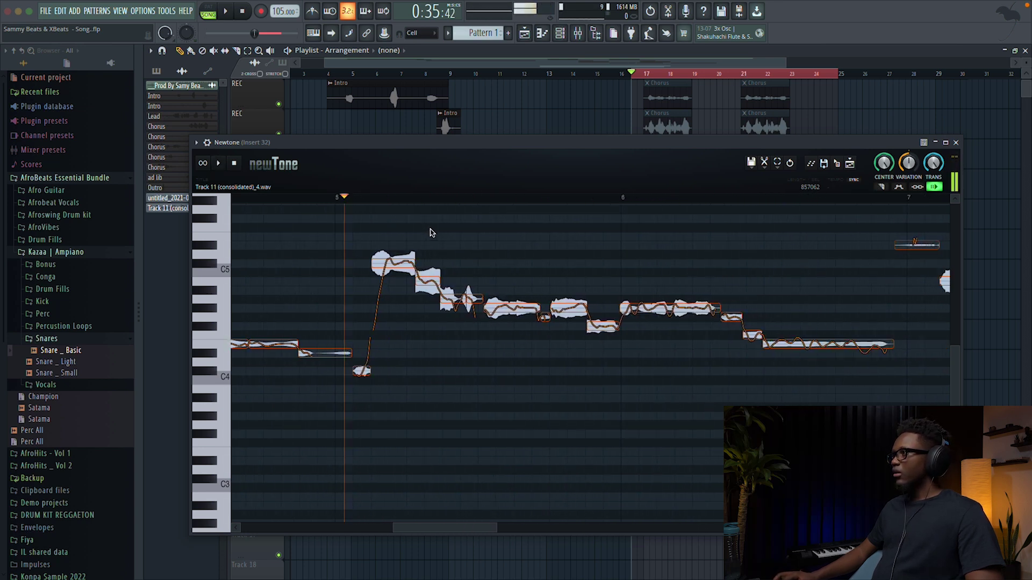
Step: Raise the long E4 note before bar 7 to F4, reduce its pitch variation to 20.64% and listen to it
drag(819, 345, 818, 337)
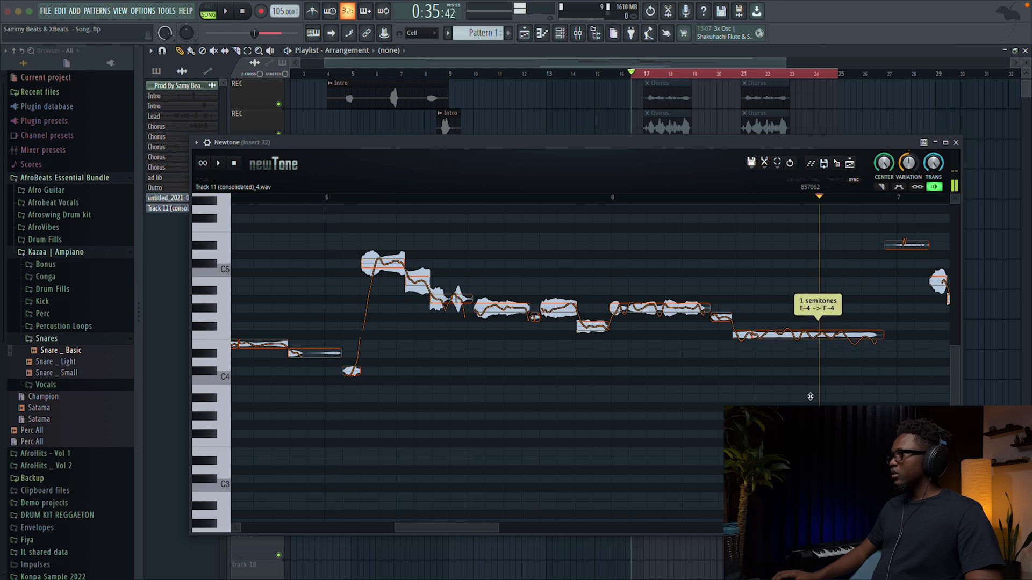
click(898, 187)
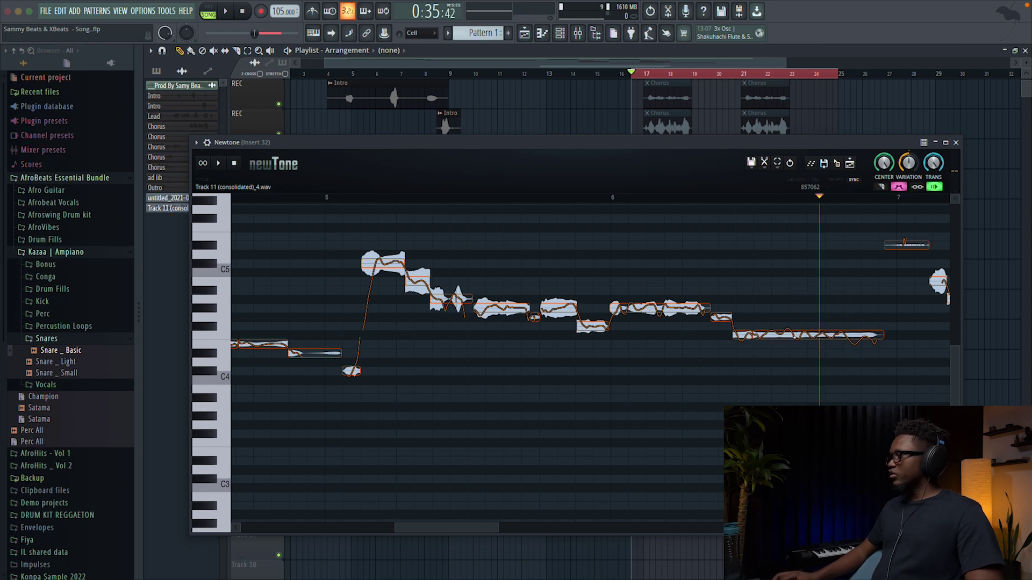
click(794, 337)
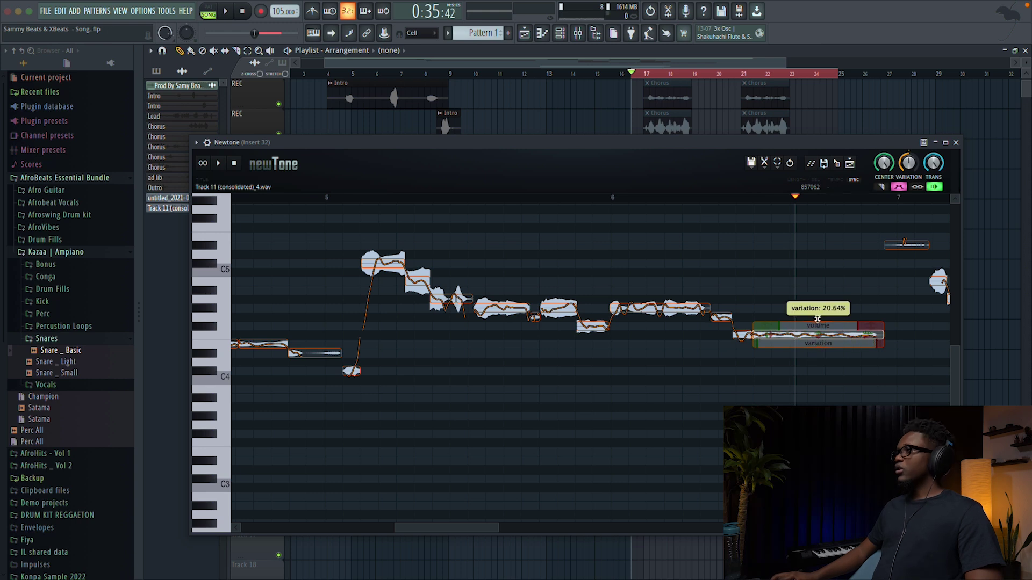
click(676, 197)
scroll(678, 201, up, 1)
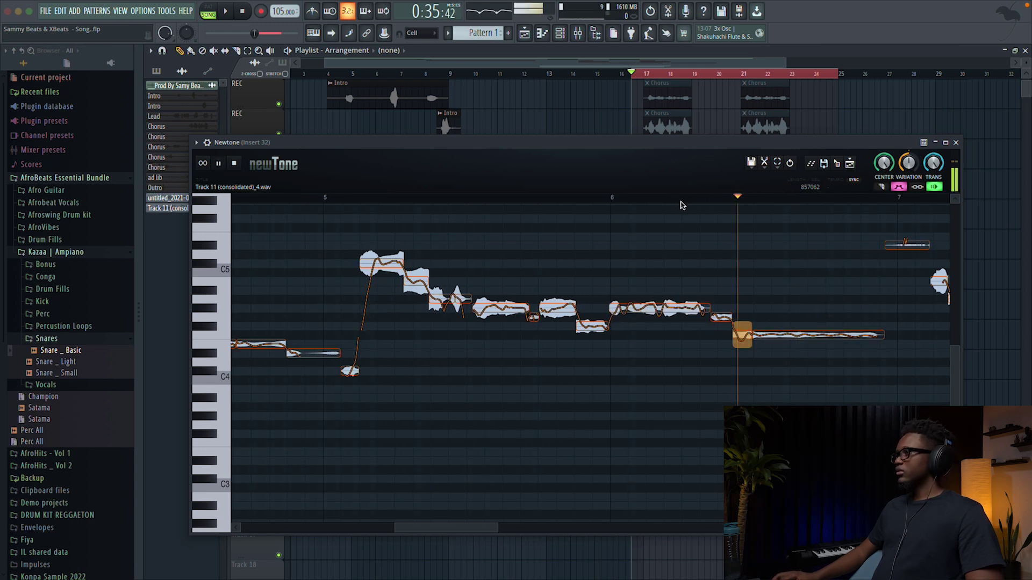
key(space)
Step: Lower the short and long F4 notes before bar 7 to E4 and listen on past bar 8
scroll(789, 349, up, 1)
mouse_move(785, 347)
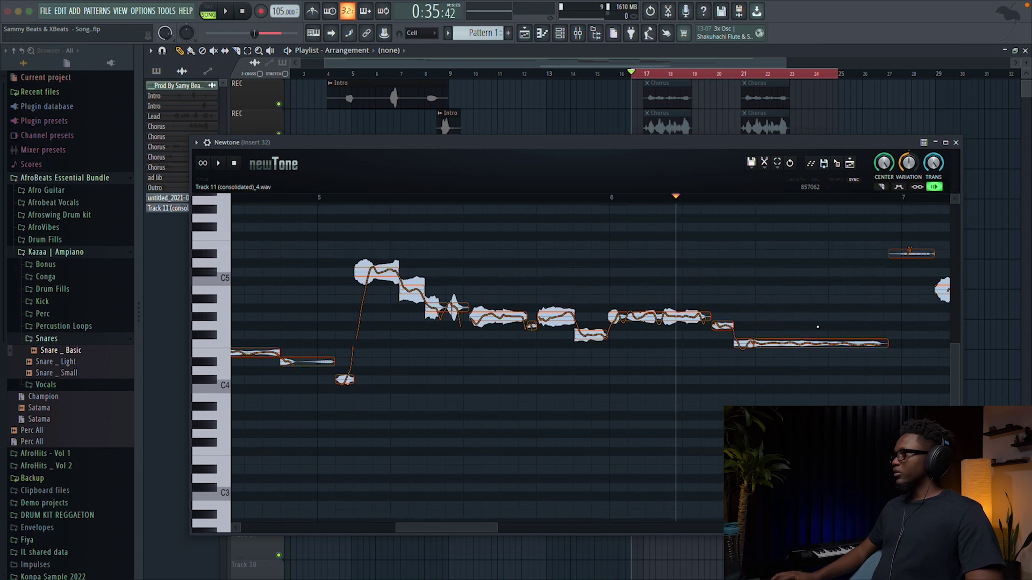
scroll(780, 358, up, 1)
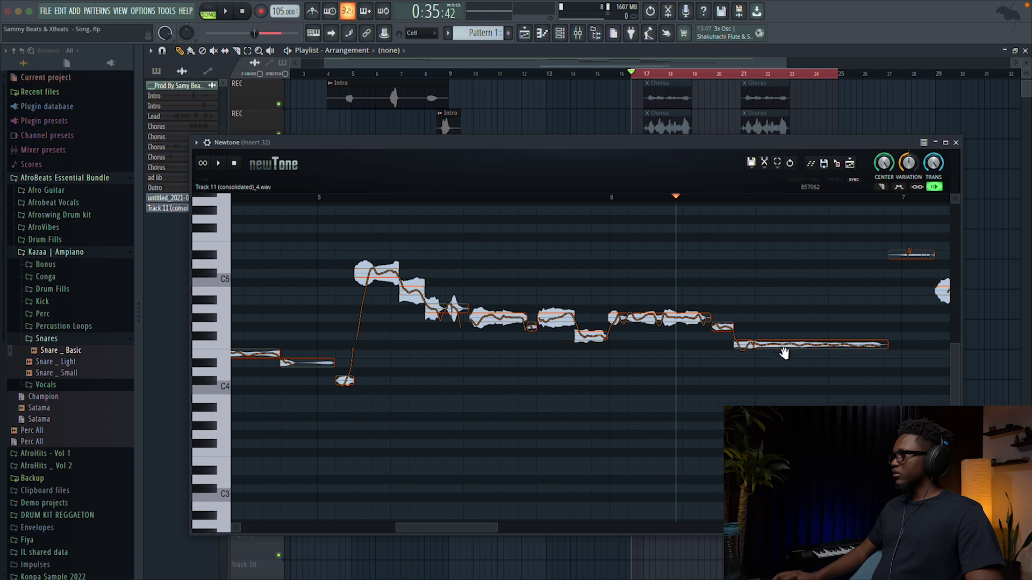
drag(804, 342, 787, 376)
scroll(615, 256, right, 1)
scroll(605, 239, right, 5)
key(space)
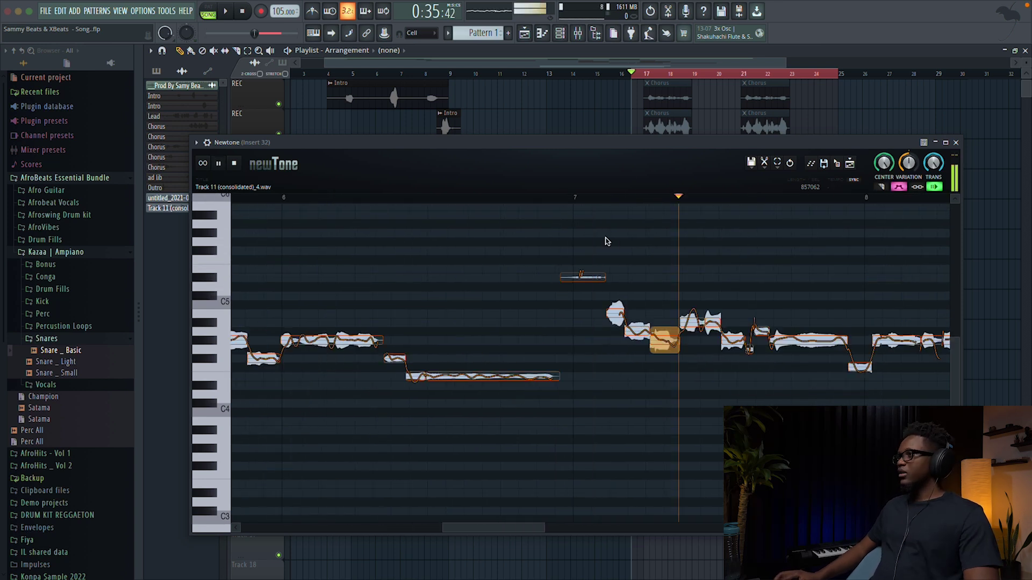
scroll(535, 235, right, 3)
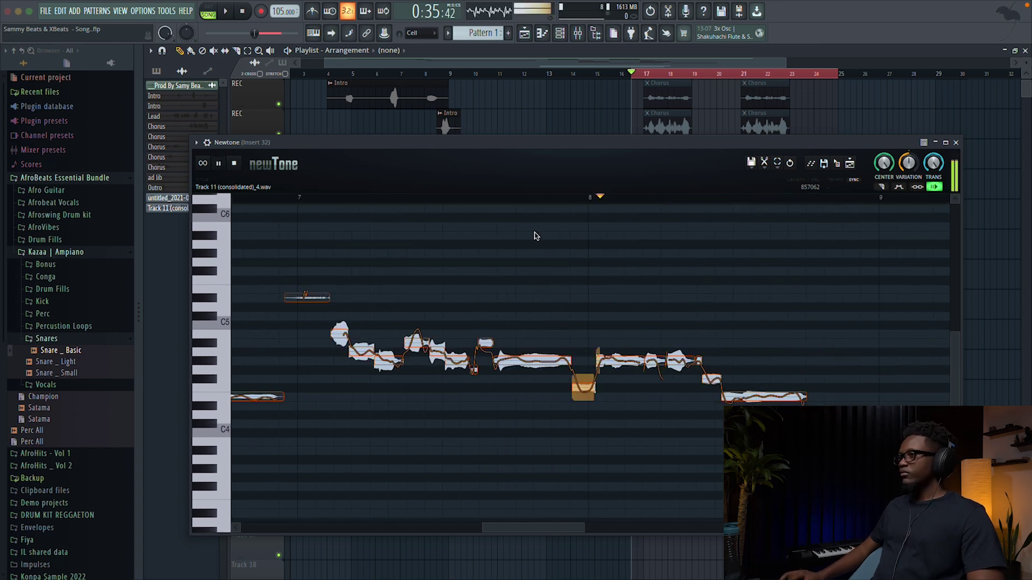
scroll(536, 235, down, 5)
click(234, 162)
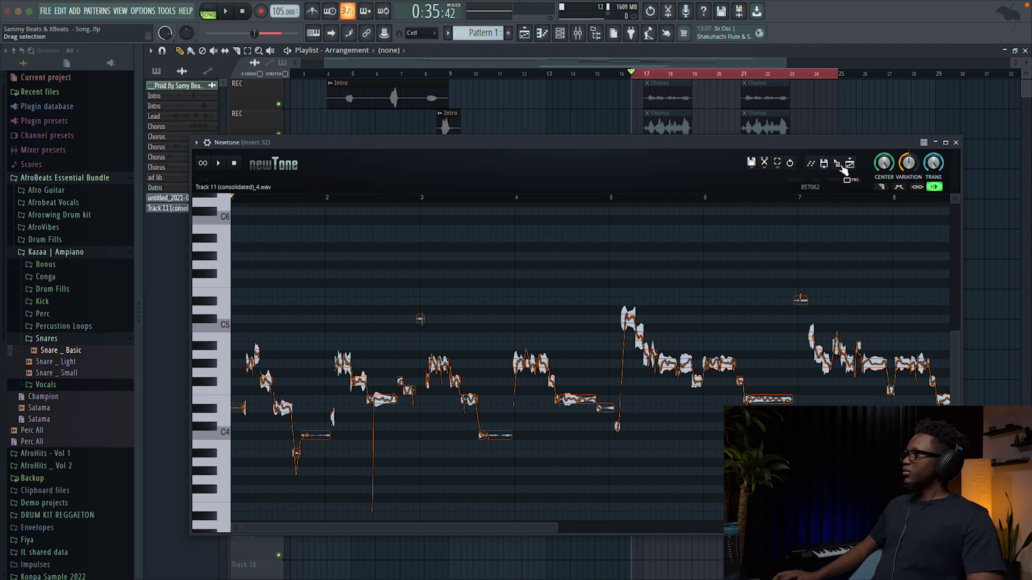
Step: Send the pitch-corrected vocal to the playlist as an audio clip on Track 14, starting at the marked loop region
drag(839, 166, 670, 425)
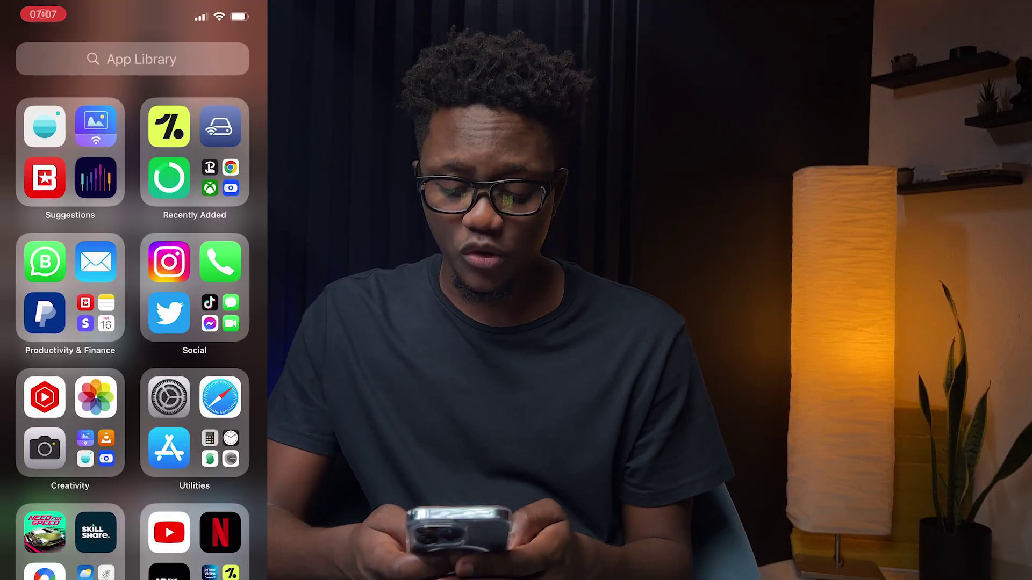
Step: Switch to the phone and open the Auto-Key app for key and scale detection
click(95, 177)
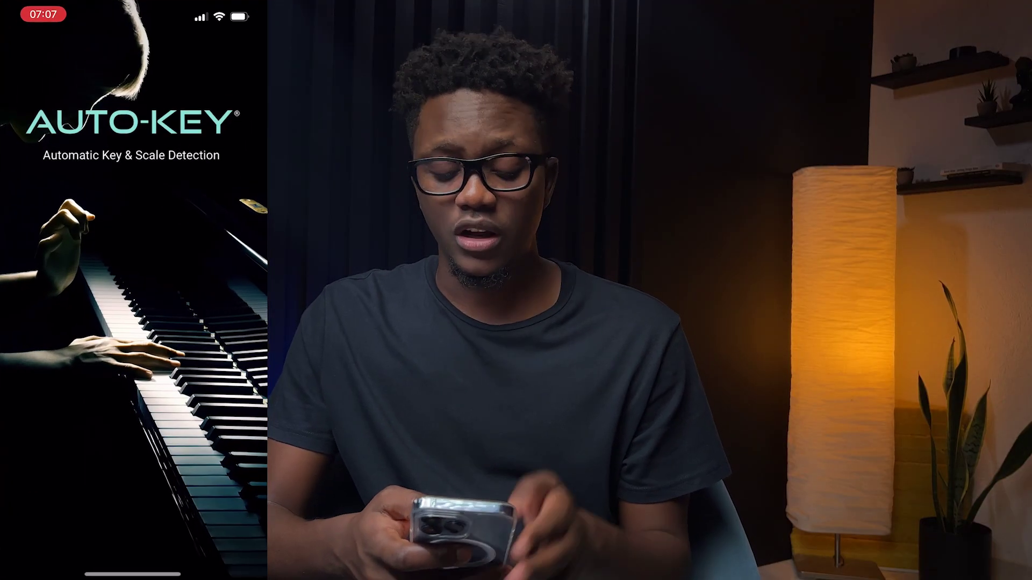
click(132, 312)
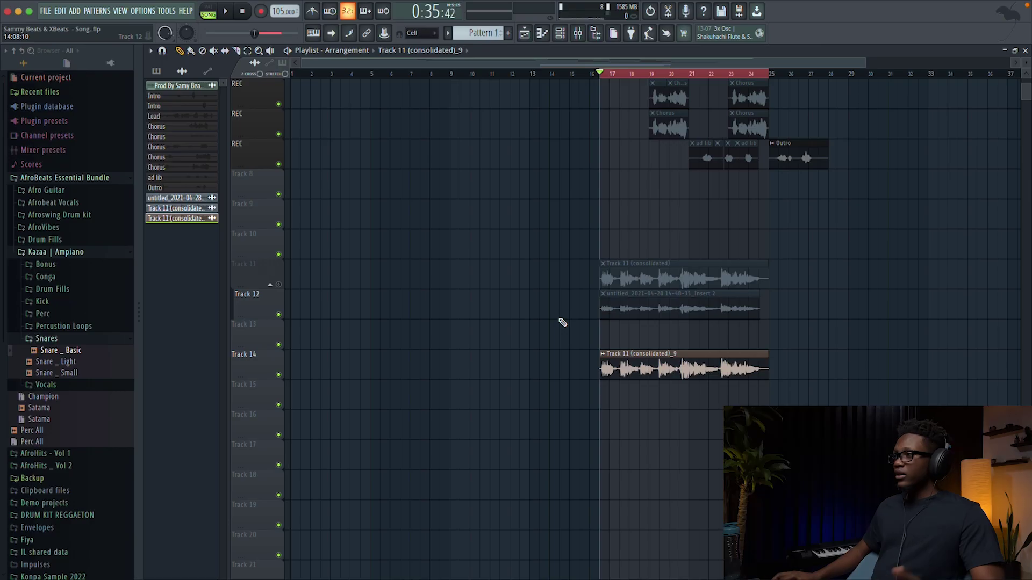
Step: Route the pitch-corrected Track 14 vocal to mixer insert 2 and rename that insert as Lead
double_click(645, 368)
click(534, 228)
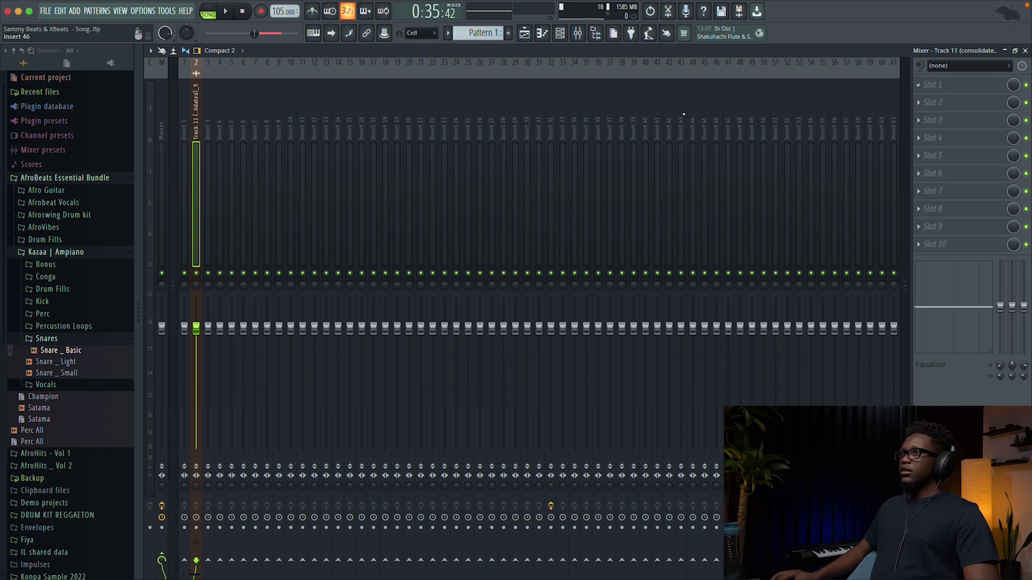
right_click(197, 126)
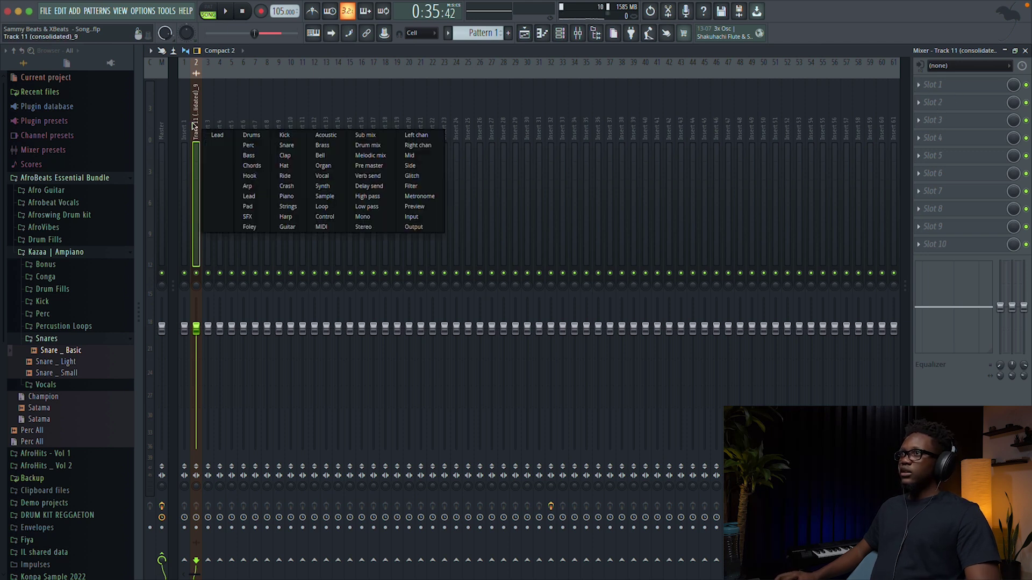
click(217, 133)
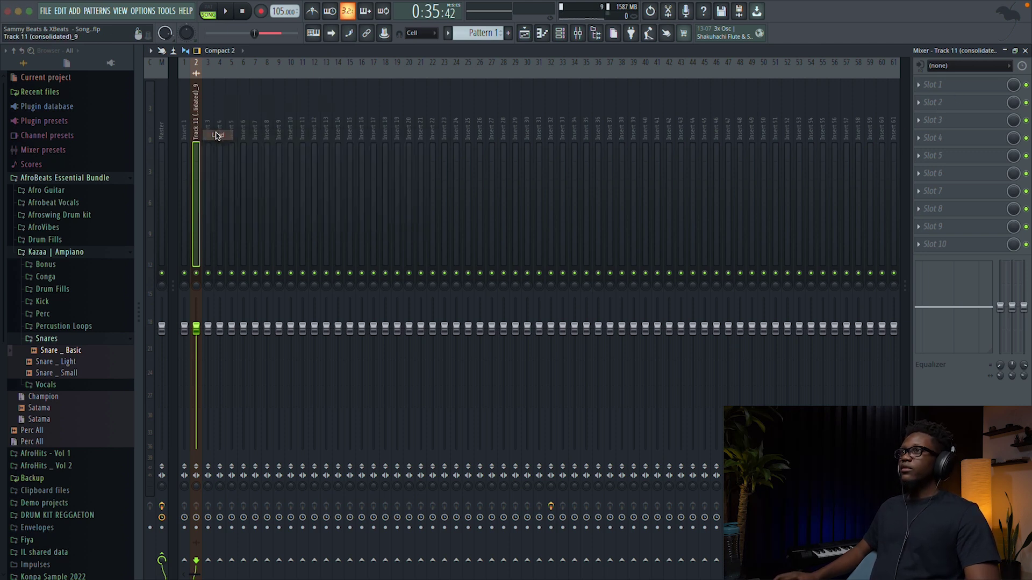
Step: Load Pitcher in the Lead track's first effect slot and set its key and scale to A Major
click(918, 85)
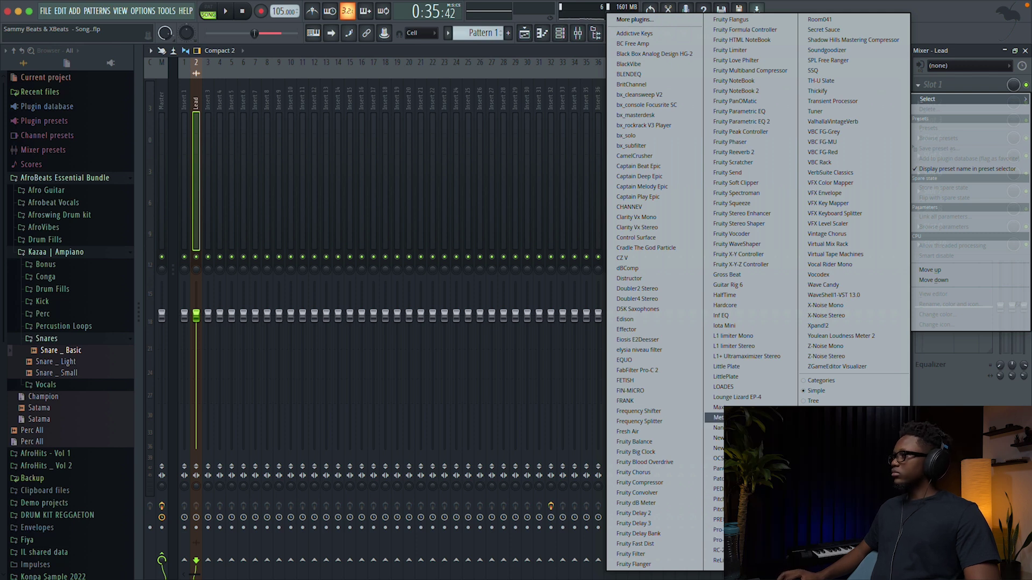
click(717, 510)
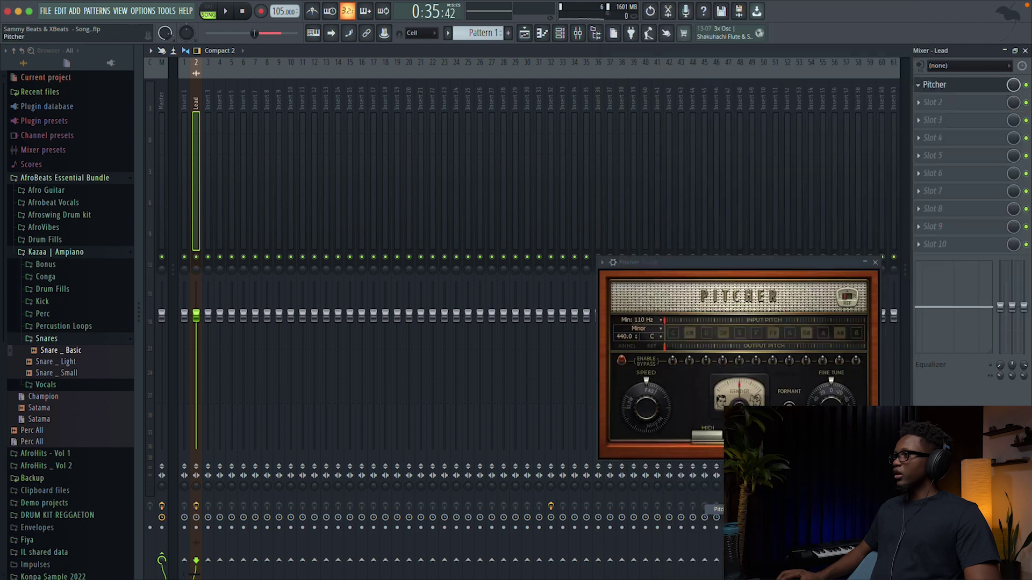
drag(712, 260, 526, 224)
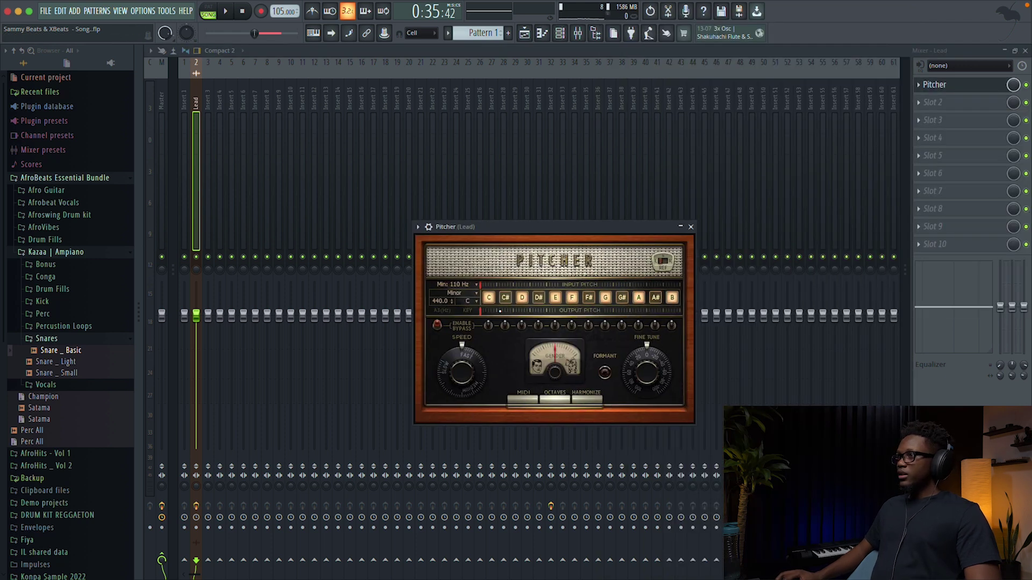
click(468, 301)
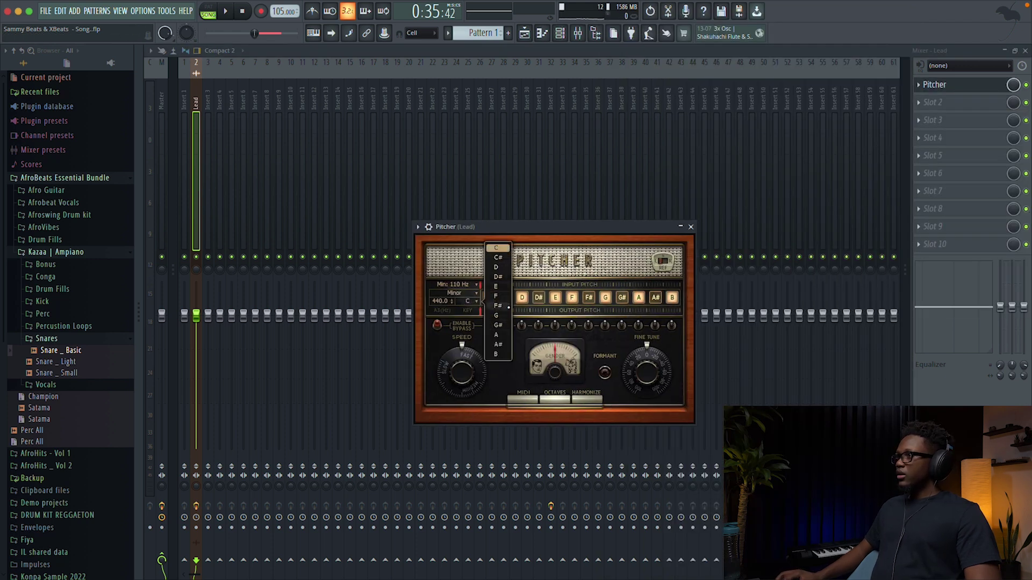
click(504, 338)
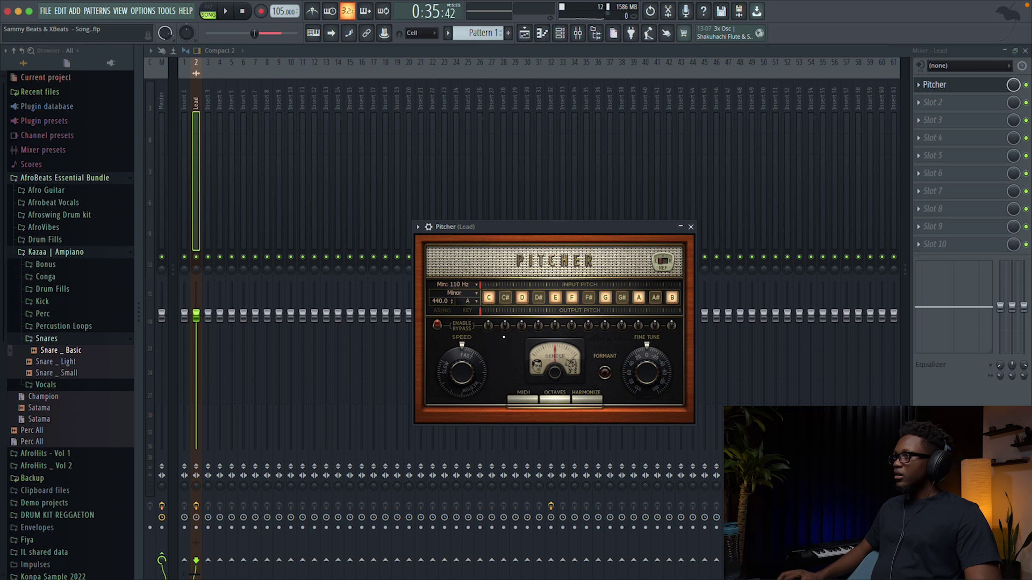
click(450, 293)
click(510, 284)
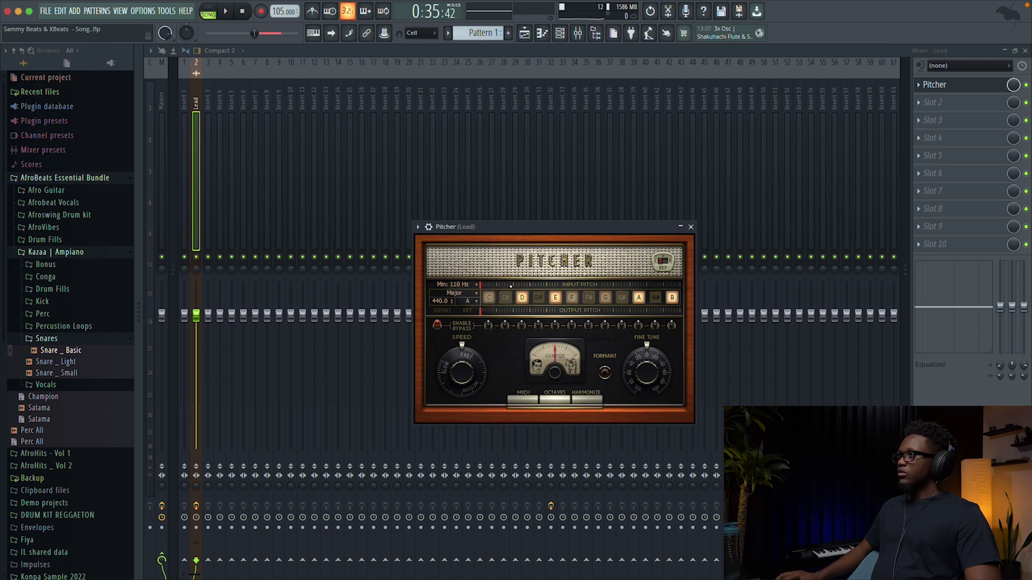
Step: Play the marked loop region and listen to the Track 14 vocal over the beat
key(space)
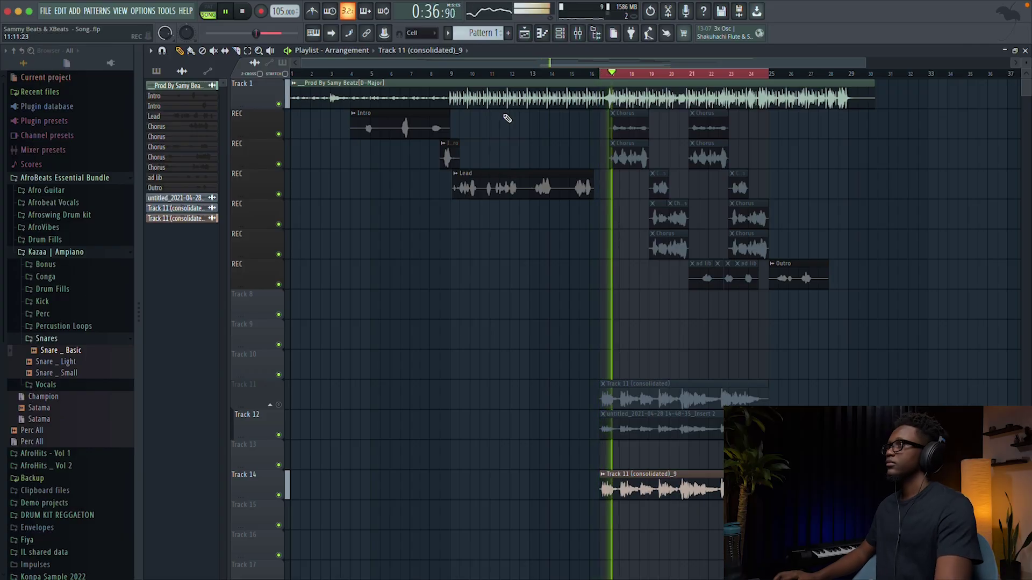
key(space)
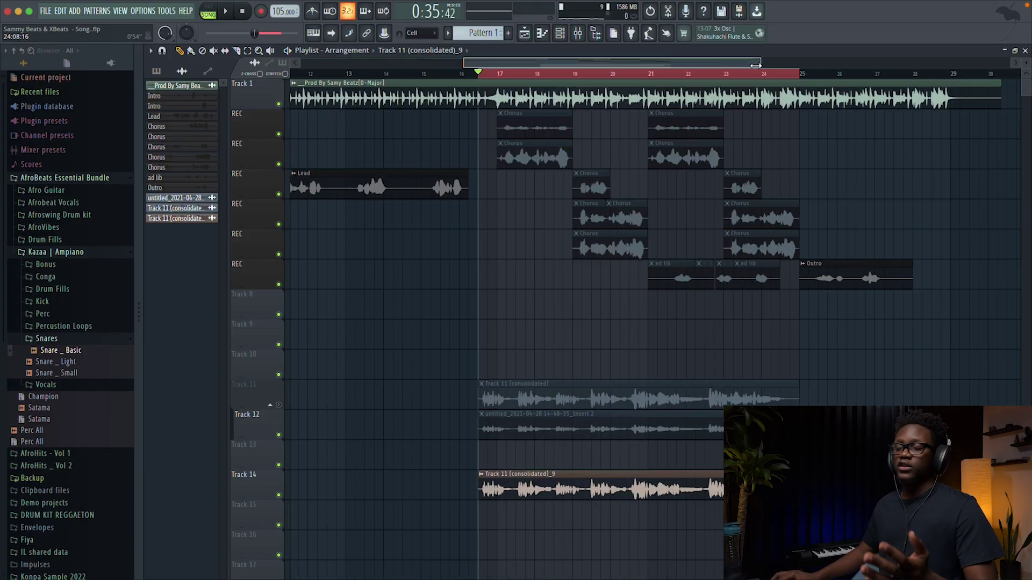
drag(763, 62, 595, 86)
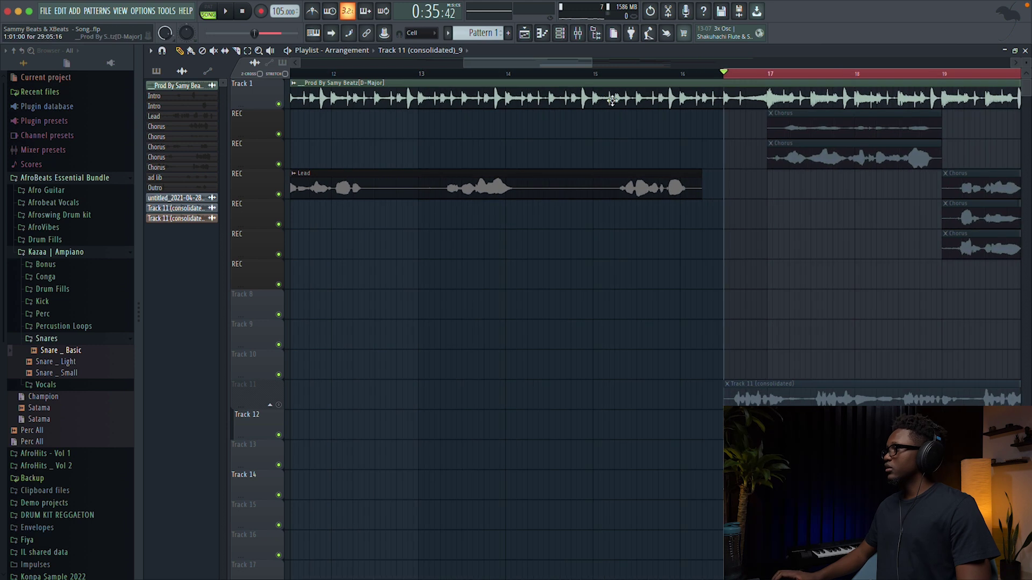
scroll(618, 174, right, 5)
key(space)
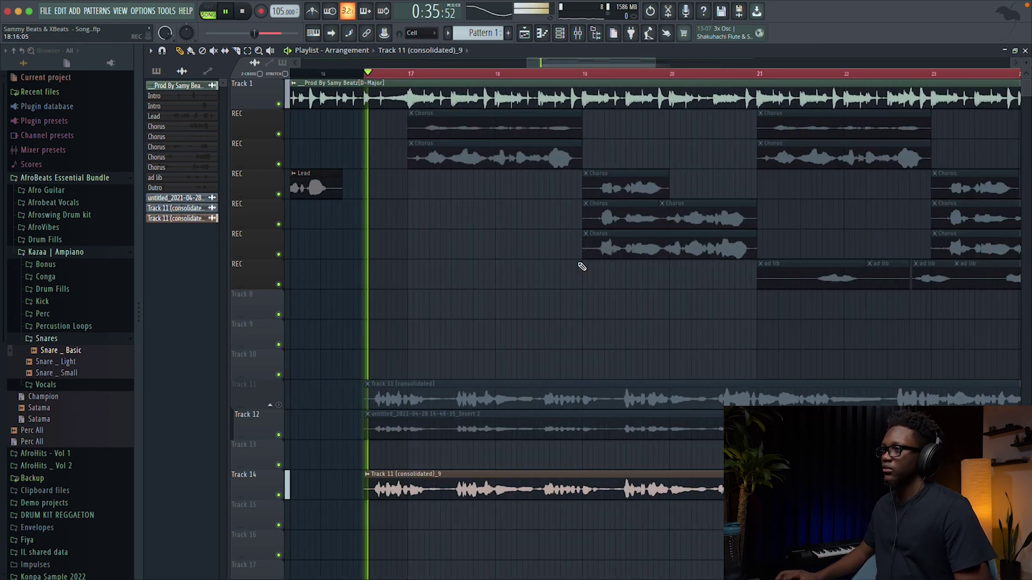
scroll(603, 310, down, 1)
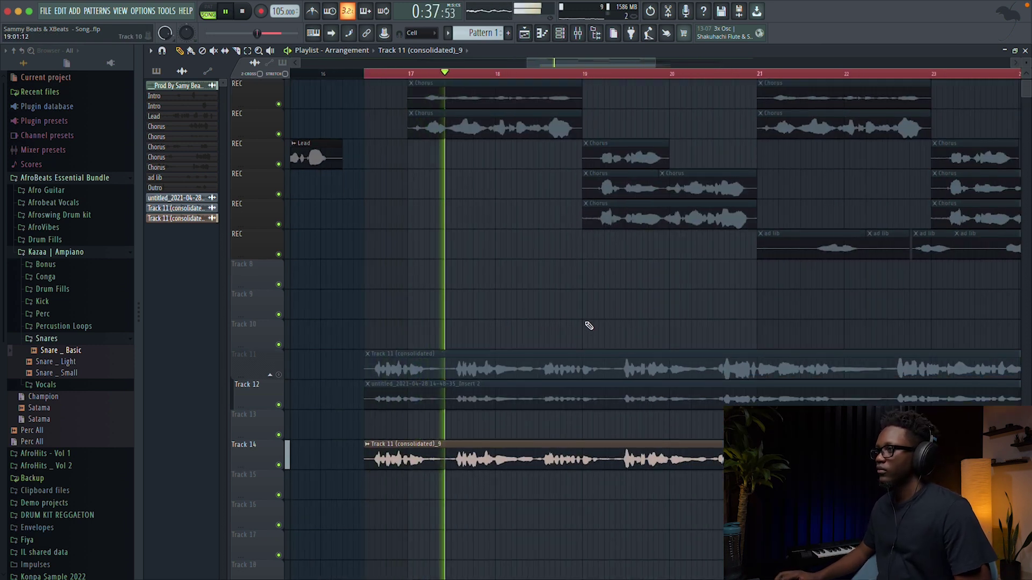
key(space)
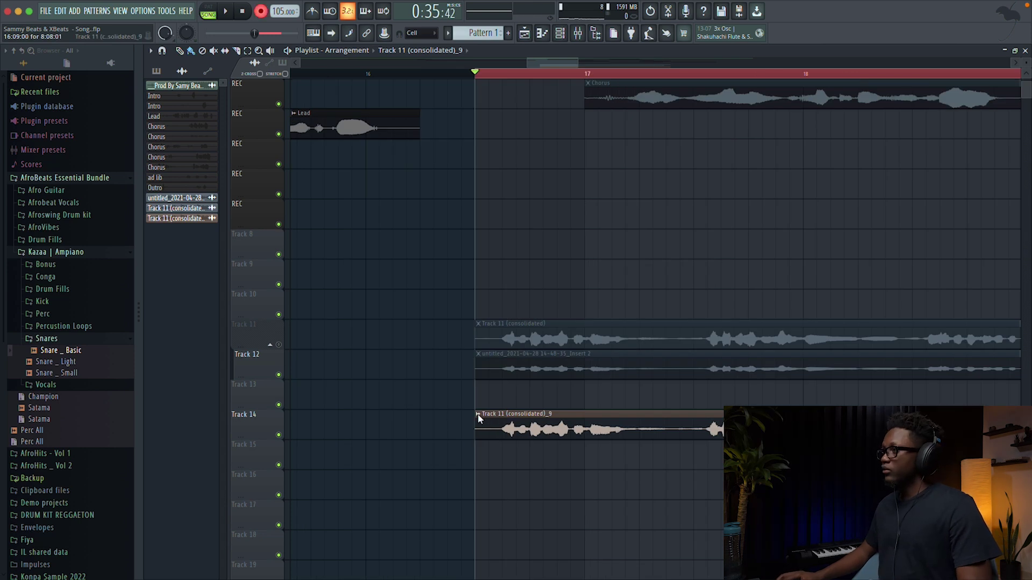
Step: Create volume automation for the pitch-corrected vocal clip on Track 14
click(478, 416)
mouse_move(615, 507)
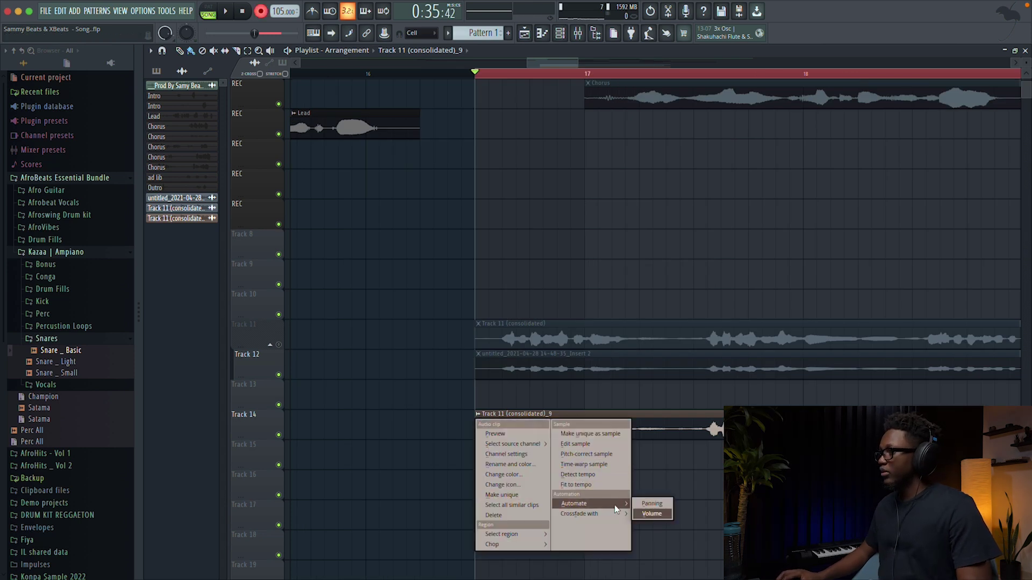
click(653, 514)
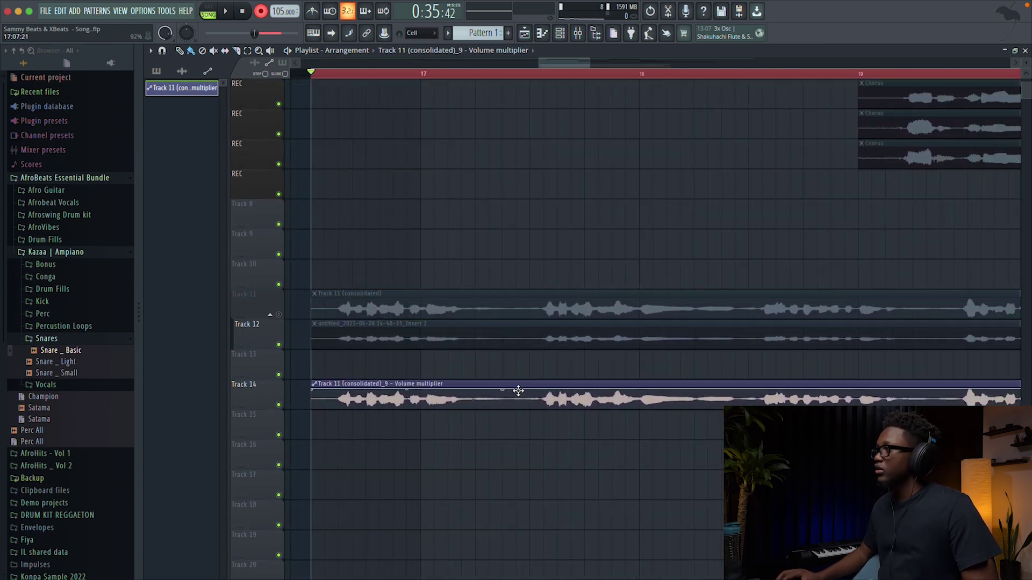
Step: Listen to the first phrases, add automation points around the quiet gap after bar 17 and lower the vocal's volume between them
scroll(518, 391, down, 1)
drag(590, 64, 562, 66)
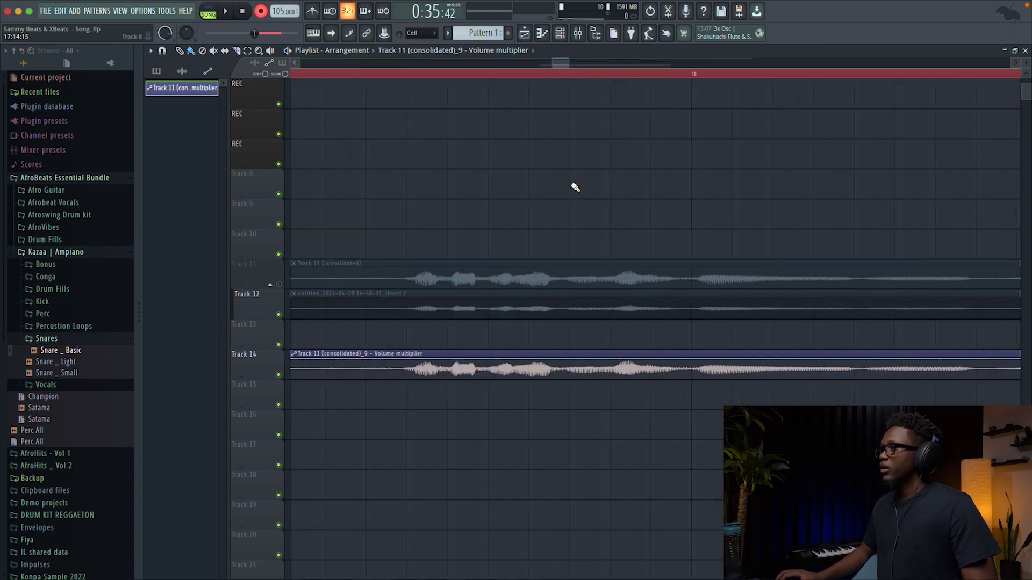
key(space)
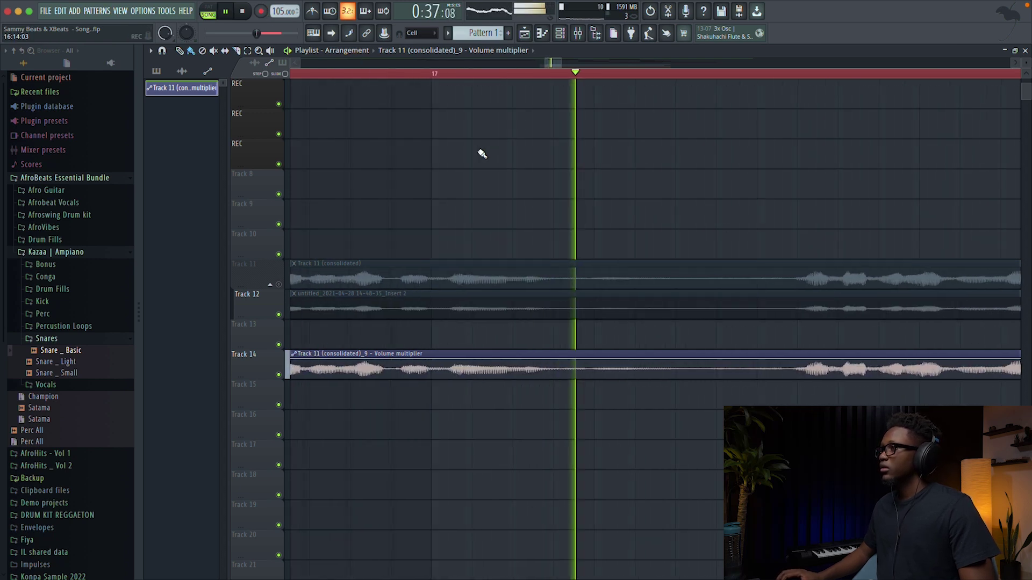
key(space)
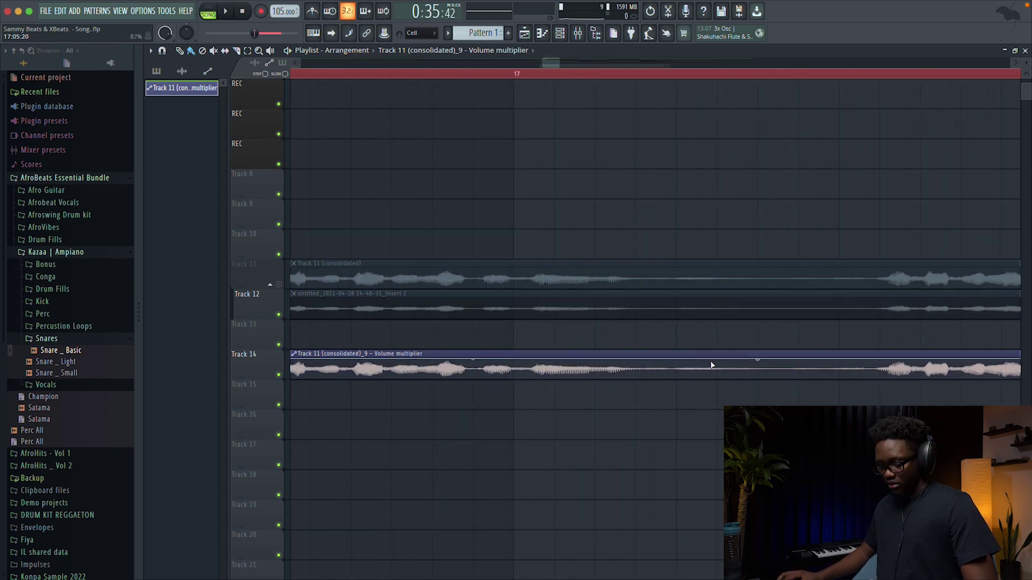
right_click(766, 360)
right_click(769, 359)
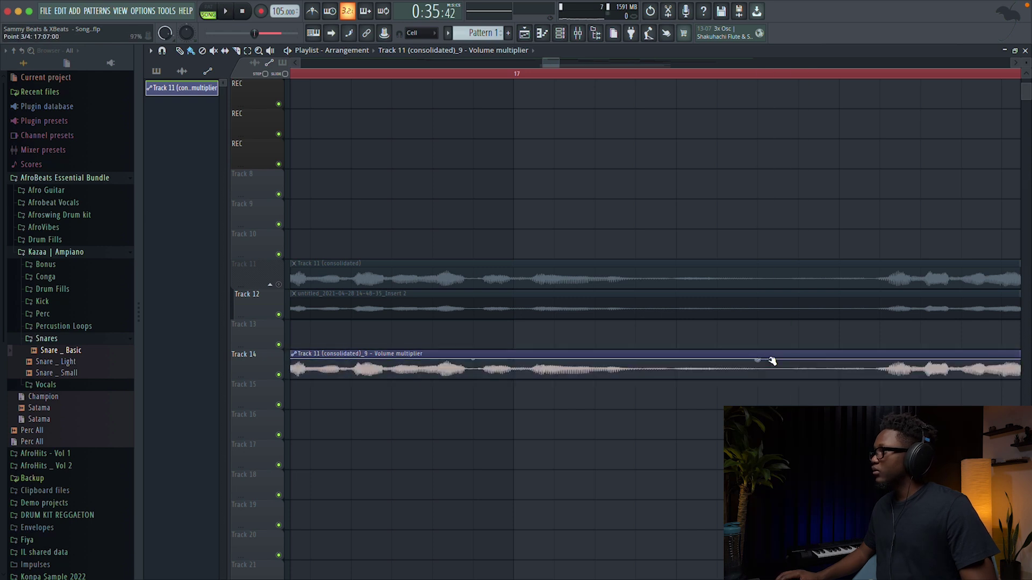
right_click(873, 361)
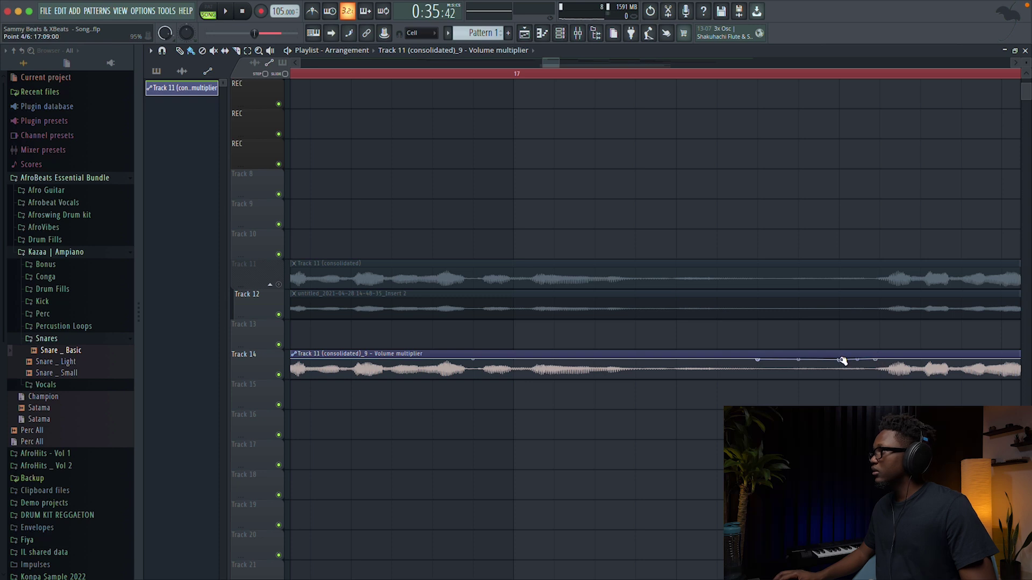
drag(842, 361, 852, 372)
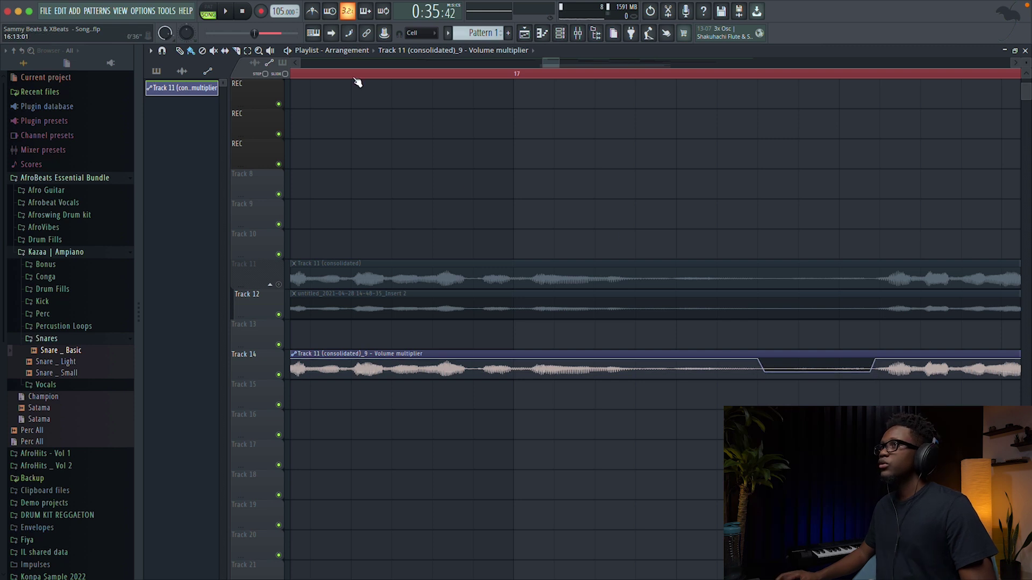
Step: Listen on past bar 18 and dip the vocal's volume to about 53% in the gap midway to bar 19
key(space)
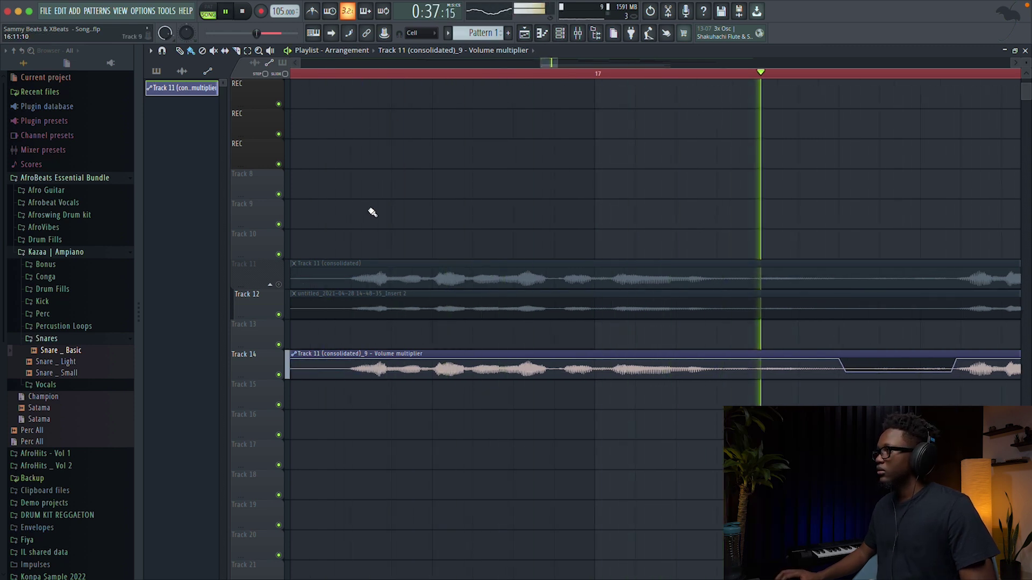
key(space)
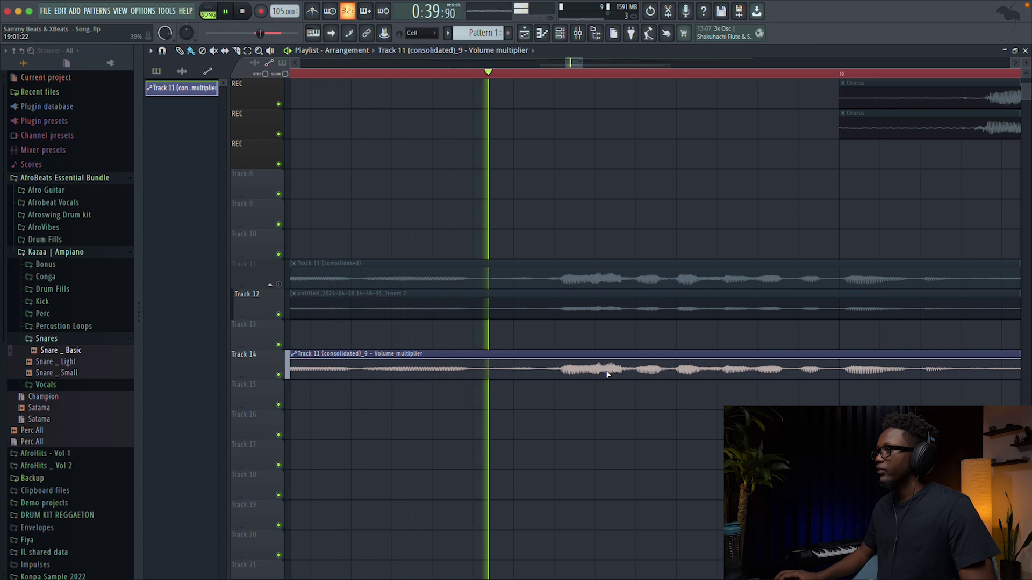
key(space)
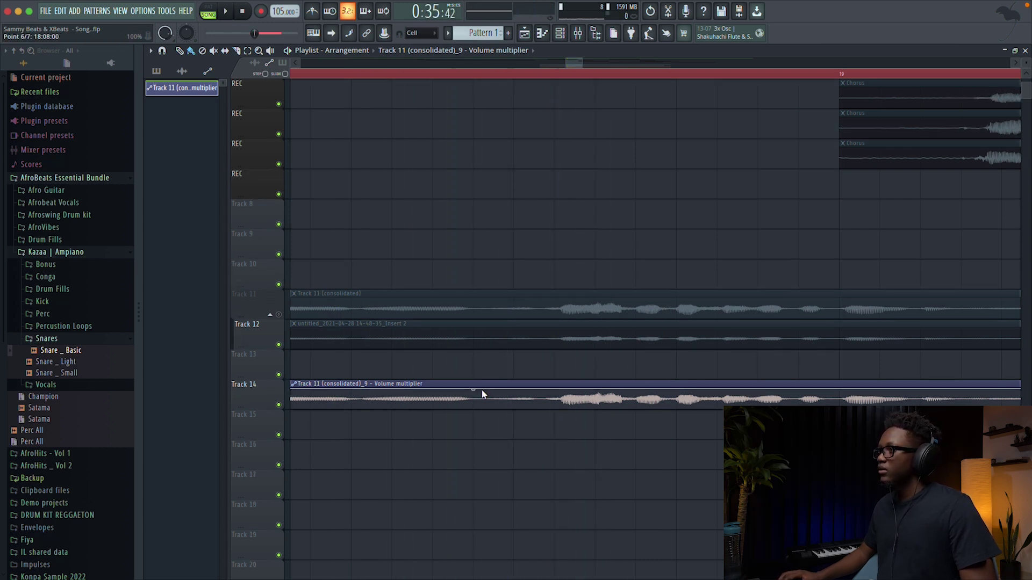
right_click(475, 389)
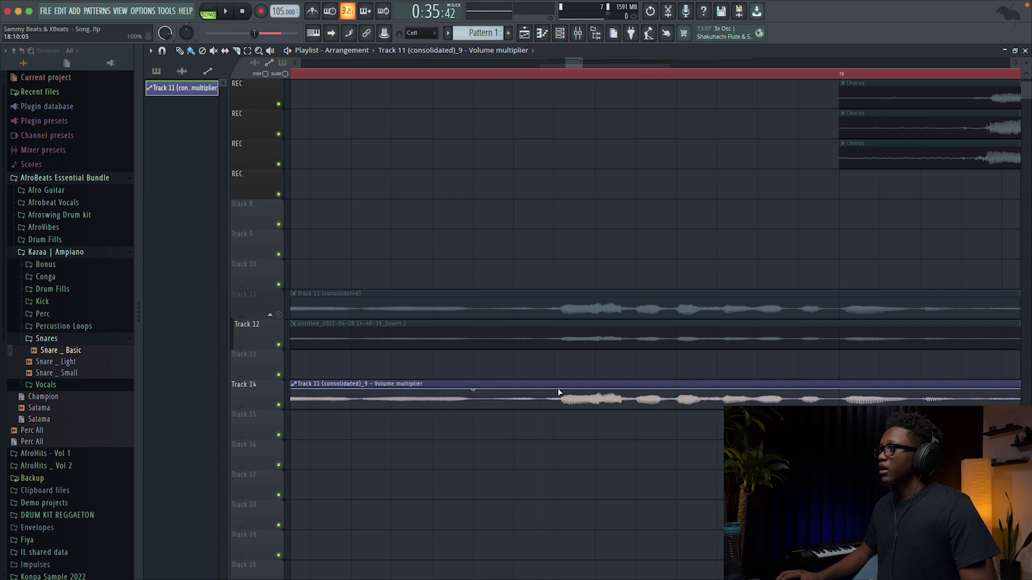
right_click(550, 392)
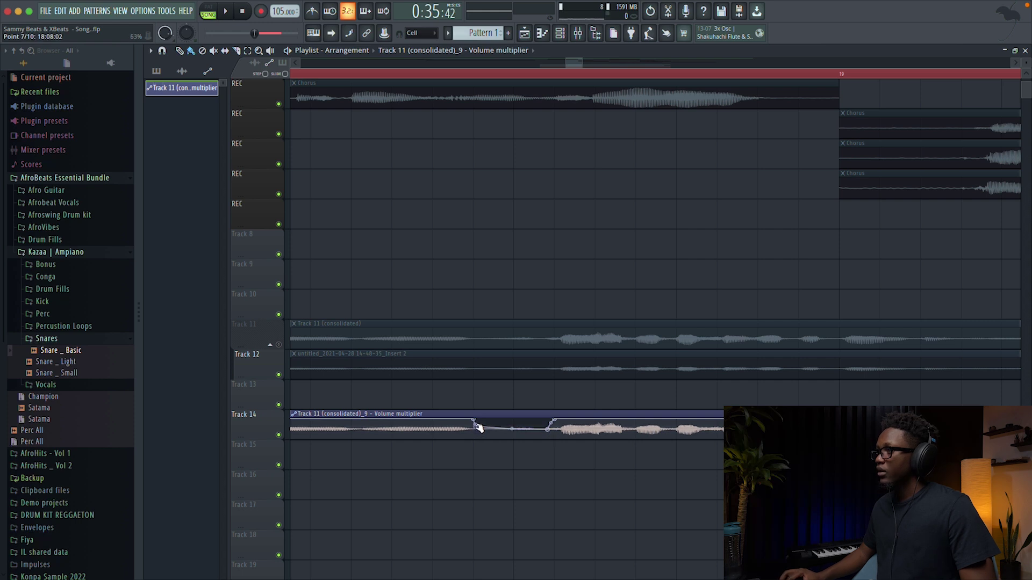
Step: Dip the vocal's volume automation in the quiet gap after bar 19 and play that section
key(space)
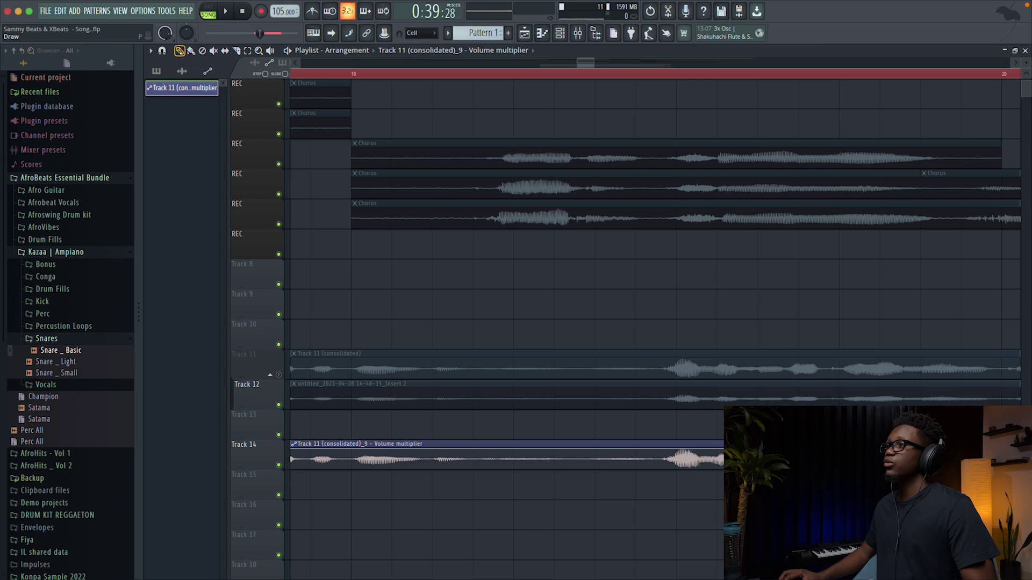
scroll(567, 369, up, 1)
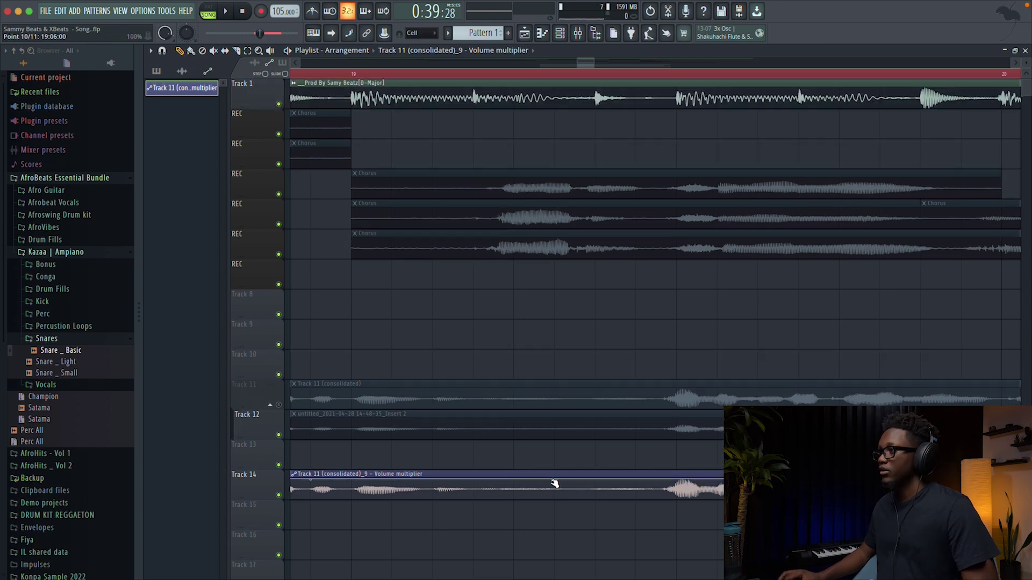
scroll(554, 484, down, 2)
scroll(571, 419, right, 1)
right_click(594, 420)
right_click(476, 429)
right_click(572, 428)
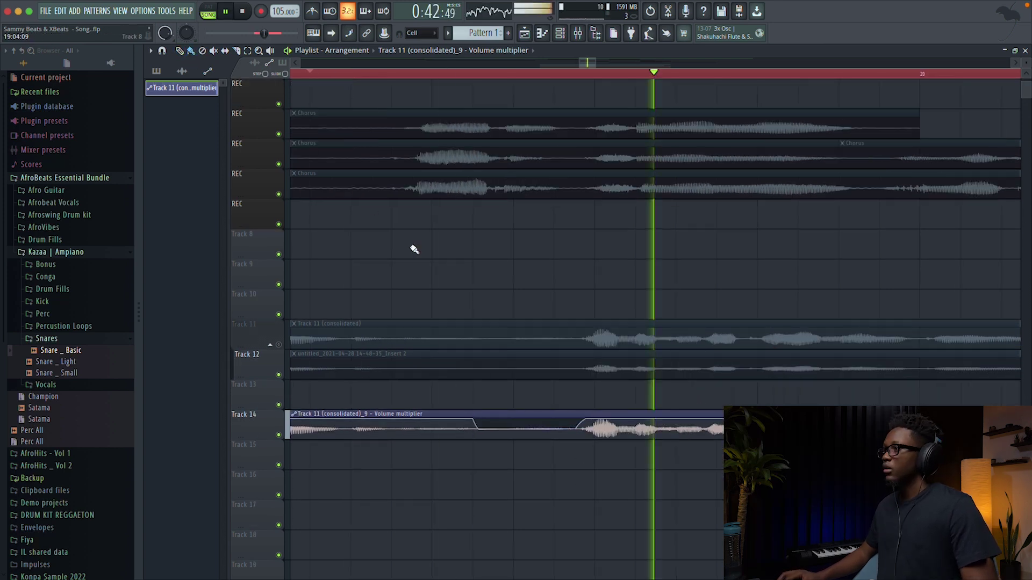
key(space)
Step: Add another volume dip to the vocal automation in the gap after bar 22
scroll(626, 74, down, 3)
click(678, 74)
scroll(626, 74, up, 3)
right_click(598, 450)
right_click(599, 457)
right_click(692, 450)
right_click(692, 460)
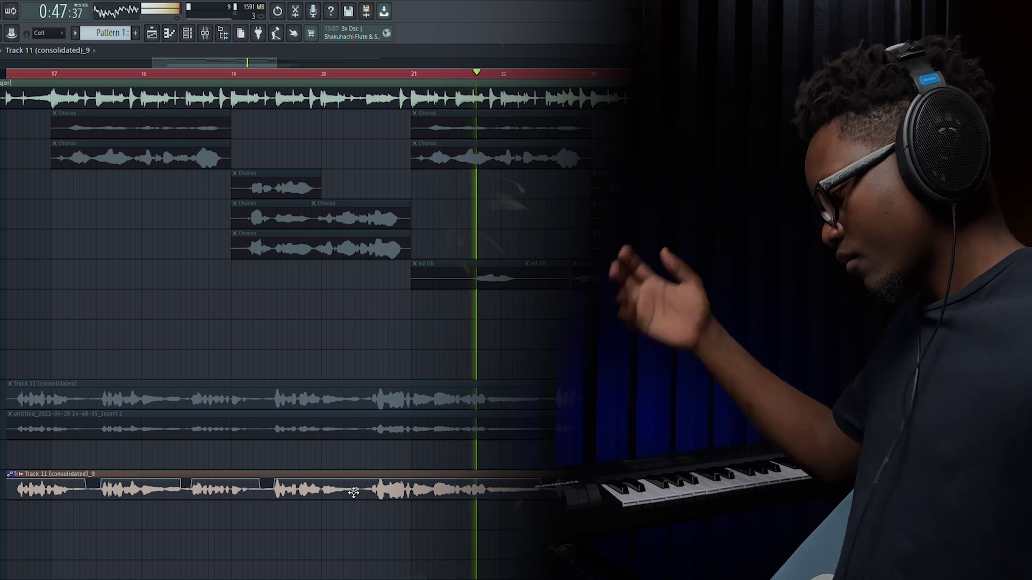
Step: Add Fruity Parametric EQ 2 to the second effect slot of the Lead mixer track
scroll(294, 490, down, 1)
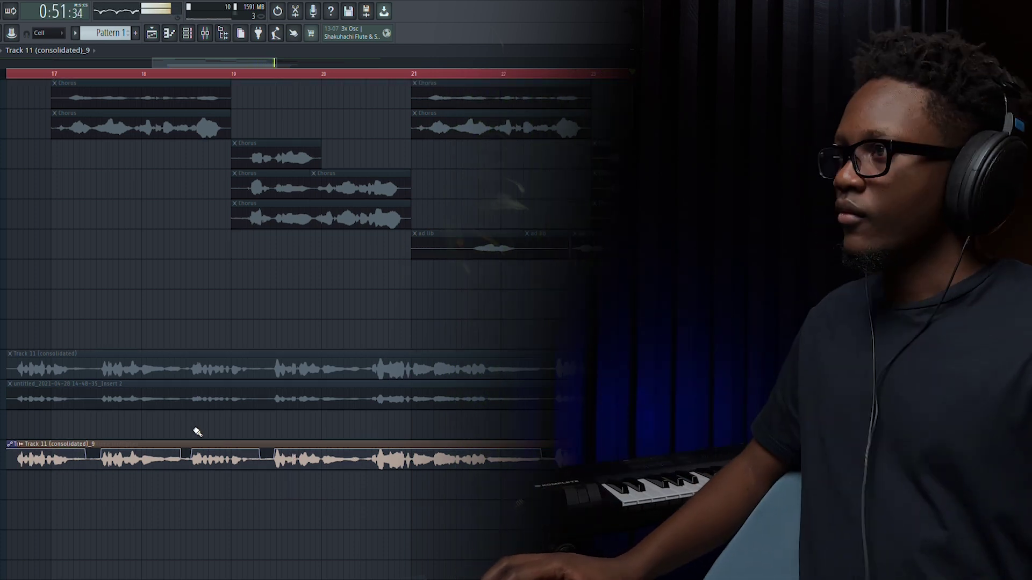
scroll(194, 430, up, 1)
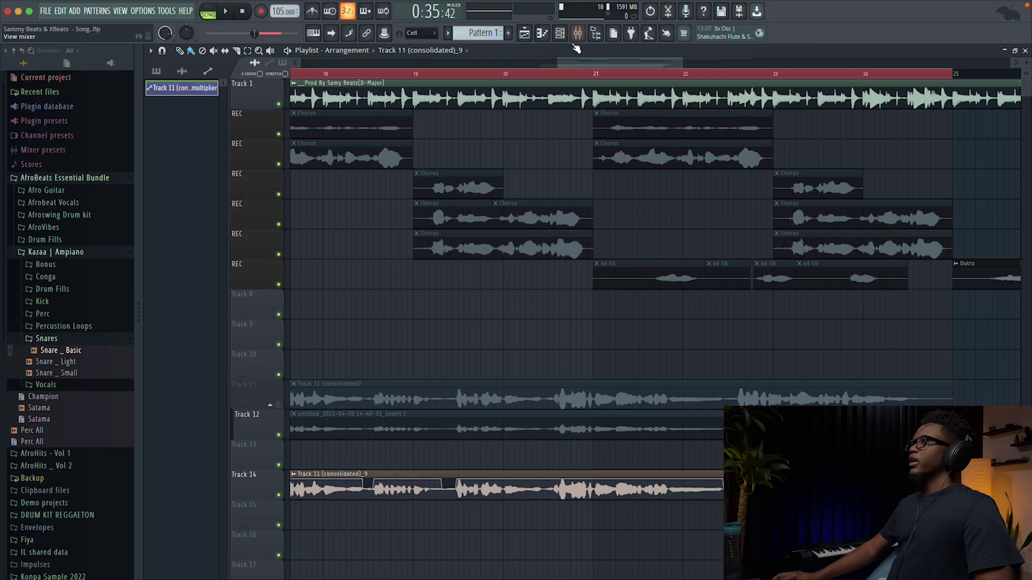
click(577, 34)
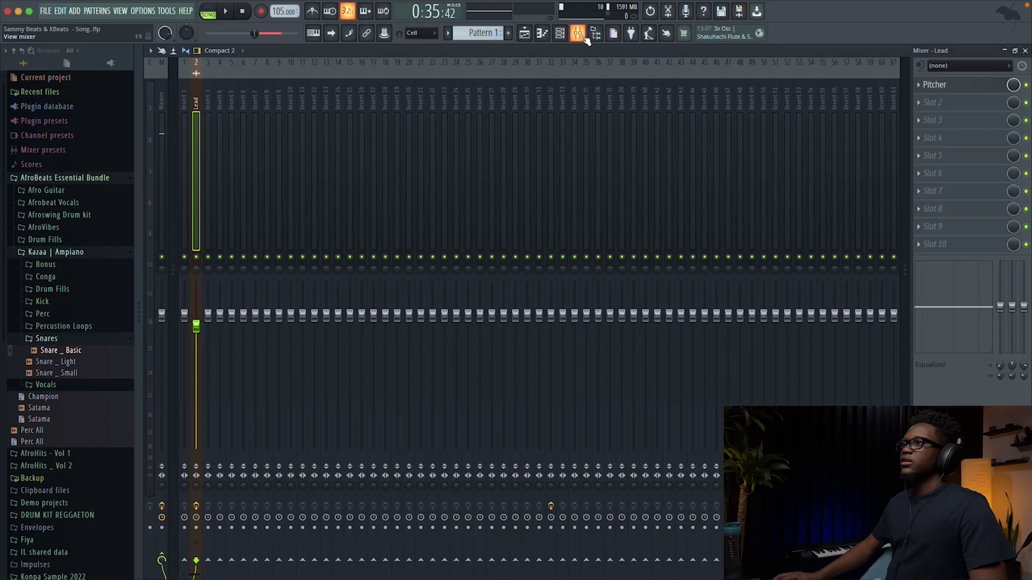
click(945, 107)
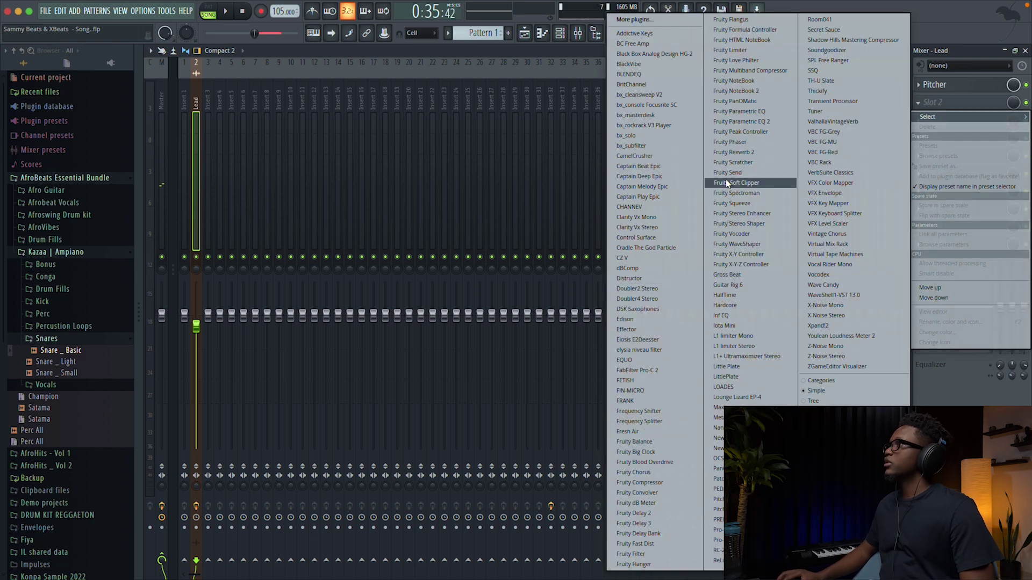
click(752, 123)
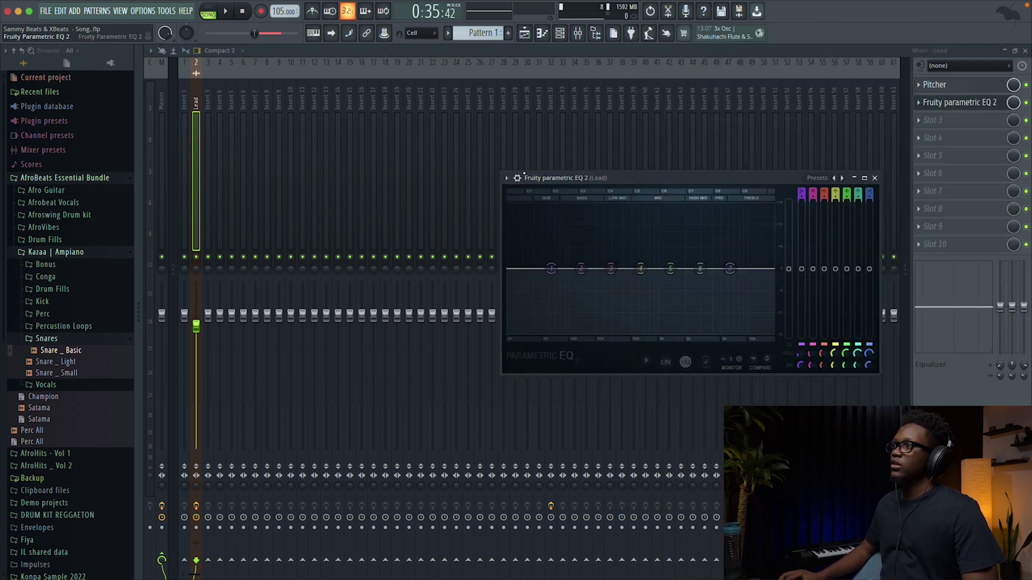
Step: Turn EQ band 1 into a high-pass, raise its cutoff during playback, and boost band 3 narrowly by 6.5 dB at 444 Hz
drag(800, 190, 800, 215)
key(space)
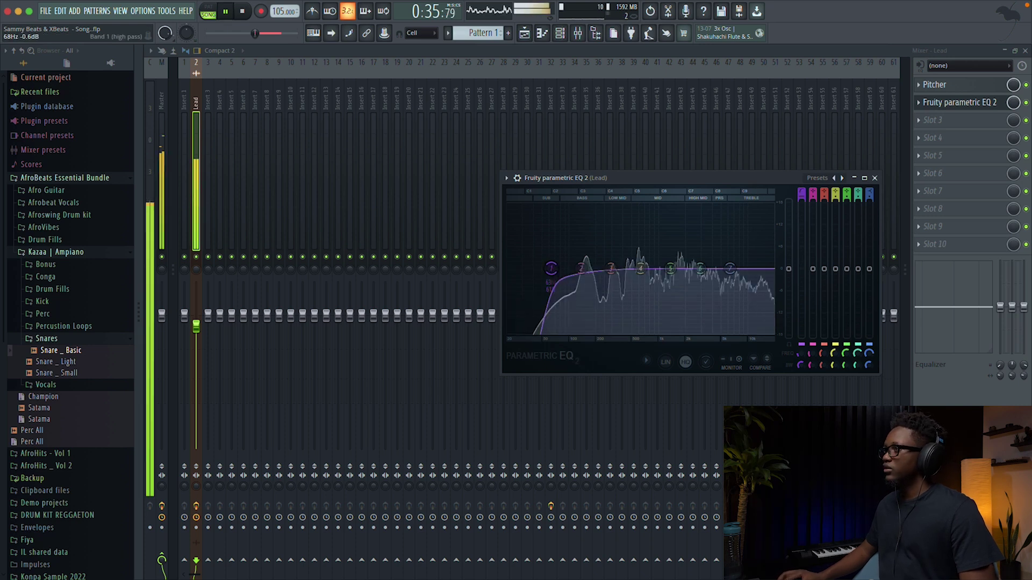
drag(551, 268, 627, 245)
key(space)
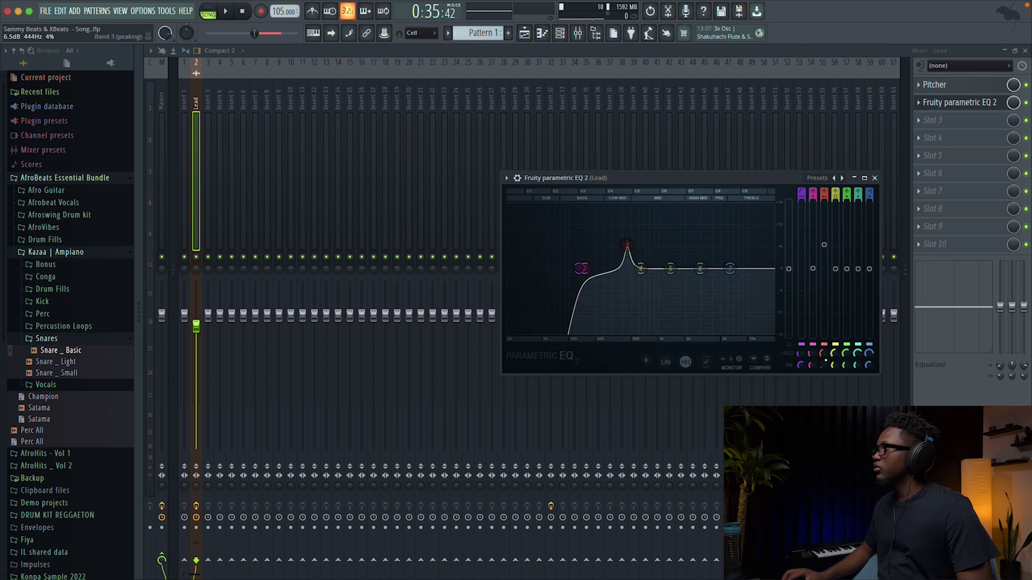
Step: Sweep band 3's narrow peak down to 209 Hz during playback and turn it into a cut slightly deeper than 4.4 dB
key(space)
drag(627, 244, 597, 240)
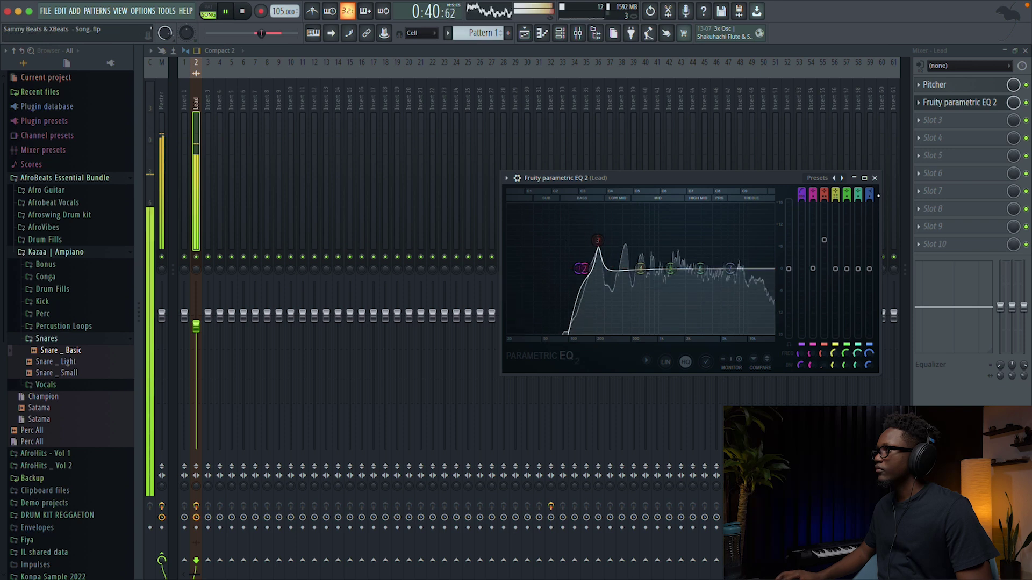
key(space)
drag(597, 241, 597, 267)
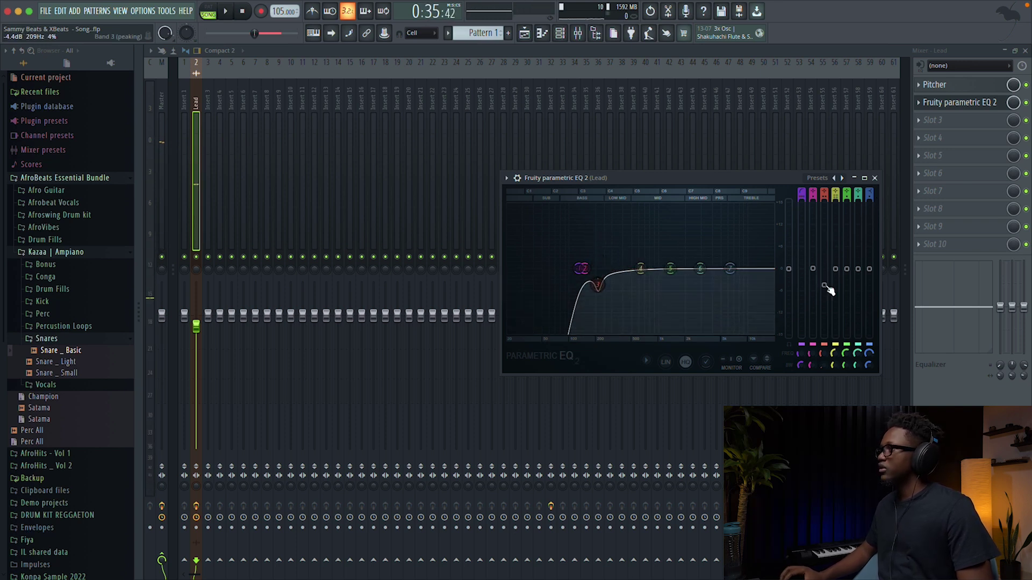
key(space)
drag(824, 285, 824, 292)
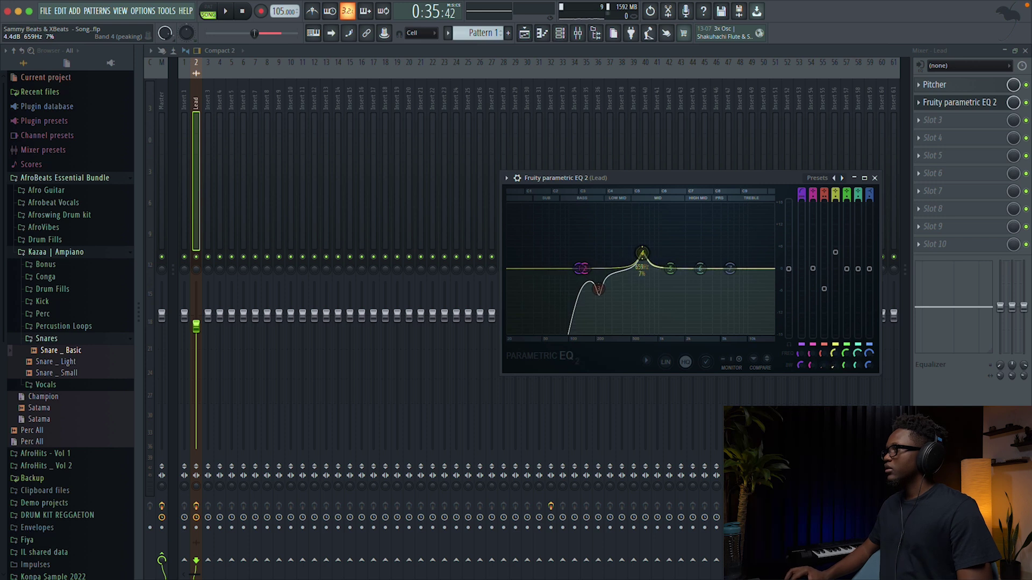
Step: Narrow band 4 to 4%, sweep its boost down to 453 Hz during playback, and turn it into a cut deeper than 2.6 dB
key(space)
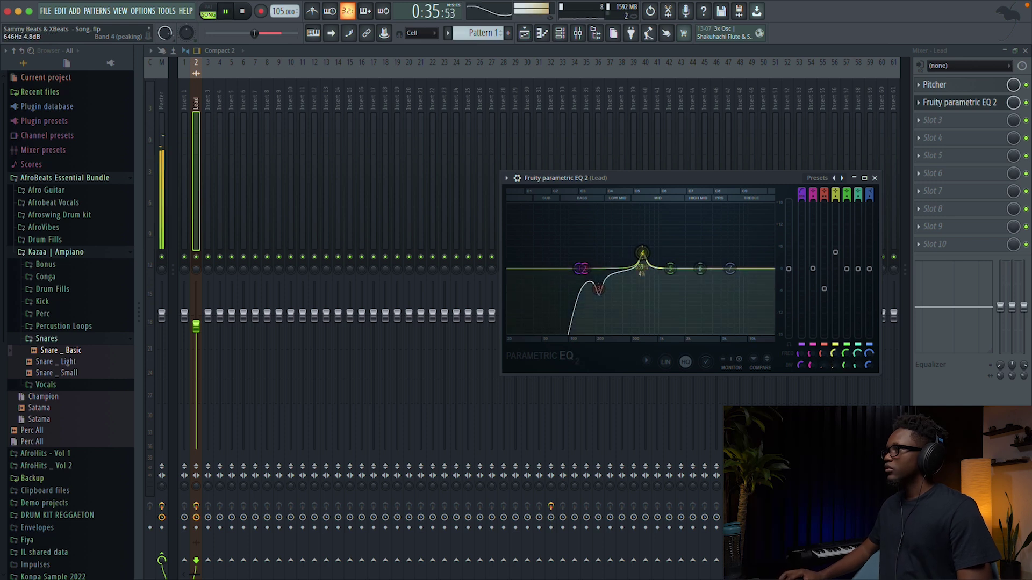
drag(653, 262, 628, 240)
key(space)
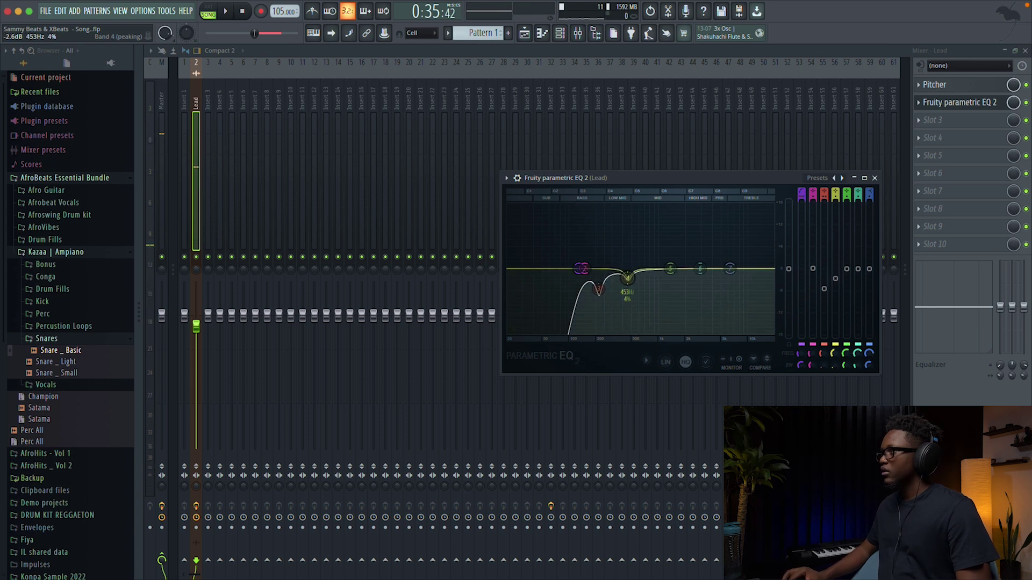
key(space)
drag(835, 284, 836, 287)
key(space)
Step: Compare the Lead vocal with the Fruity Parametric EQ 2 bypassed and enabled during playback
click(1026, 102)
key(Escape)
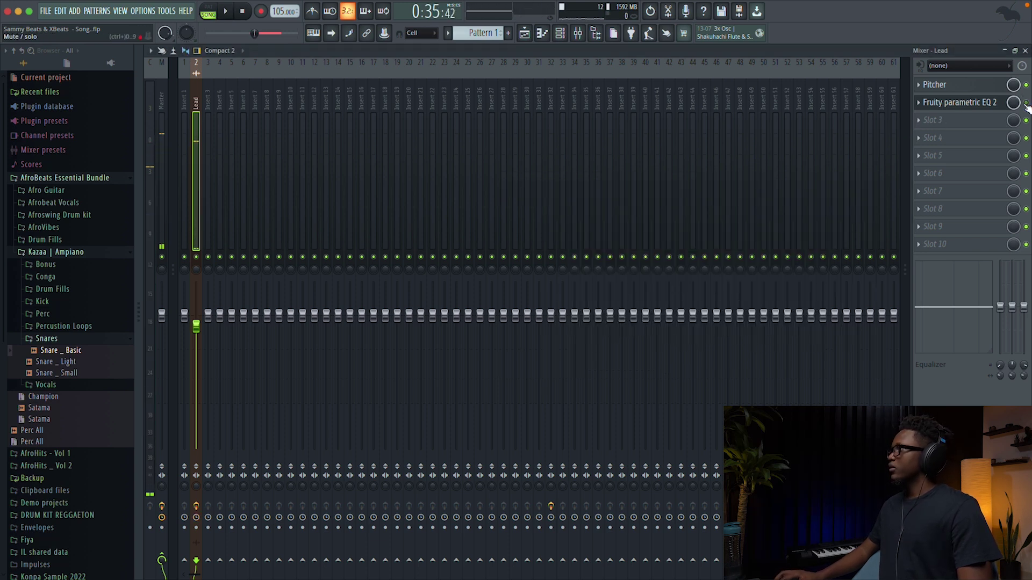
key(space)
key(space)
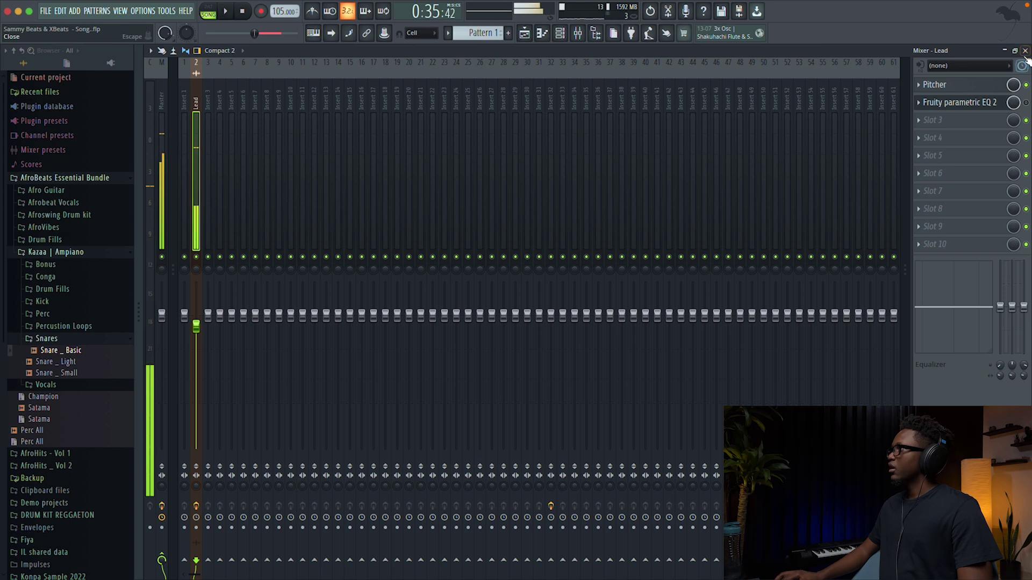
click(1025, 51)
key(space)
key(F9)
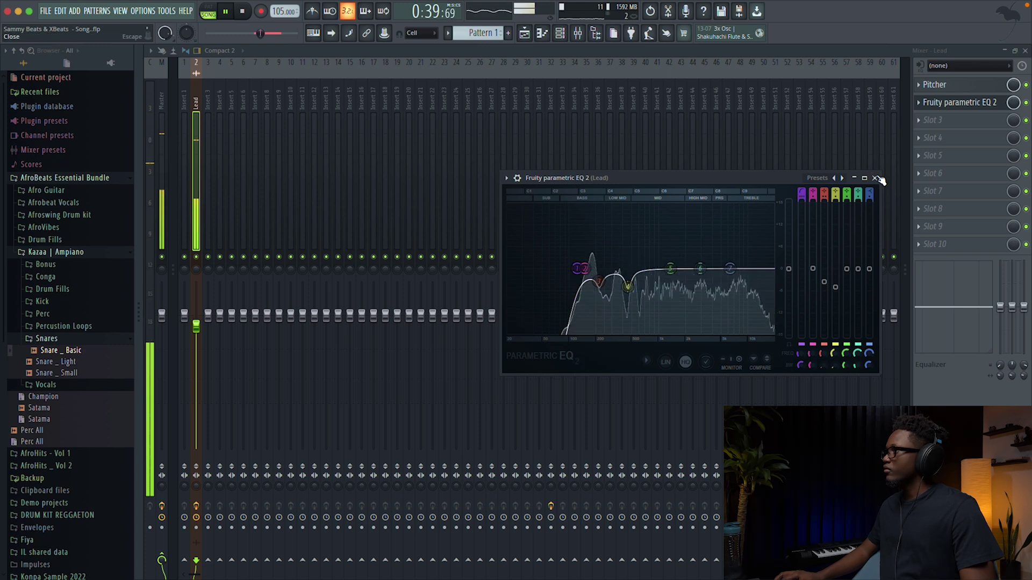
key(space)
key(F9)
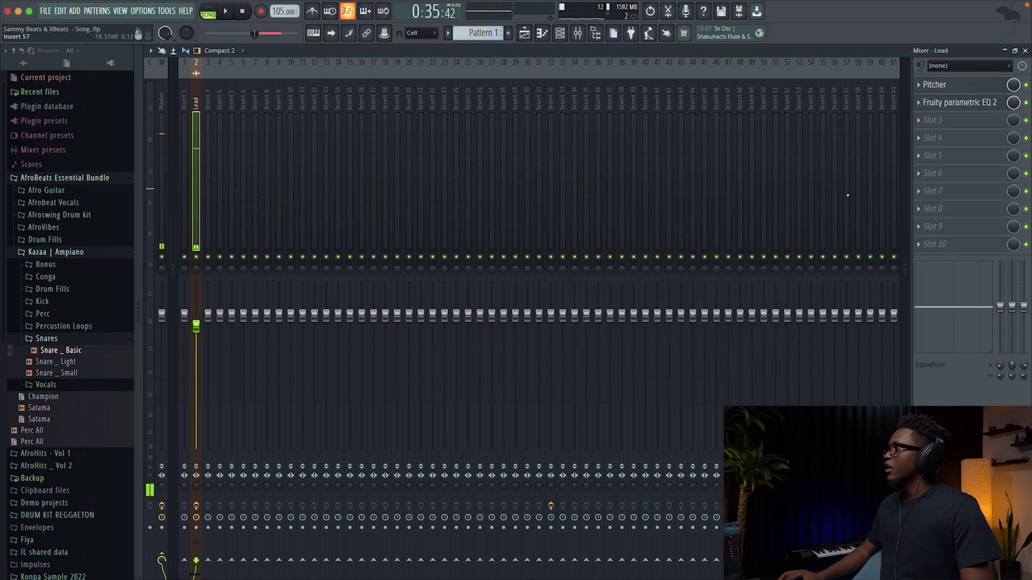
Step: Check the playlist's vocal mutes, keep Track 11 muted, and play the processed Track 14 vocal while returning to the mixer
click(525, 34)
right_click(279, 494)
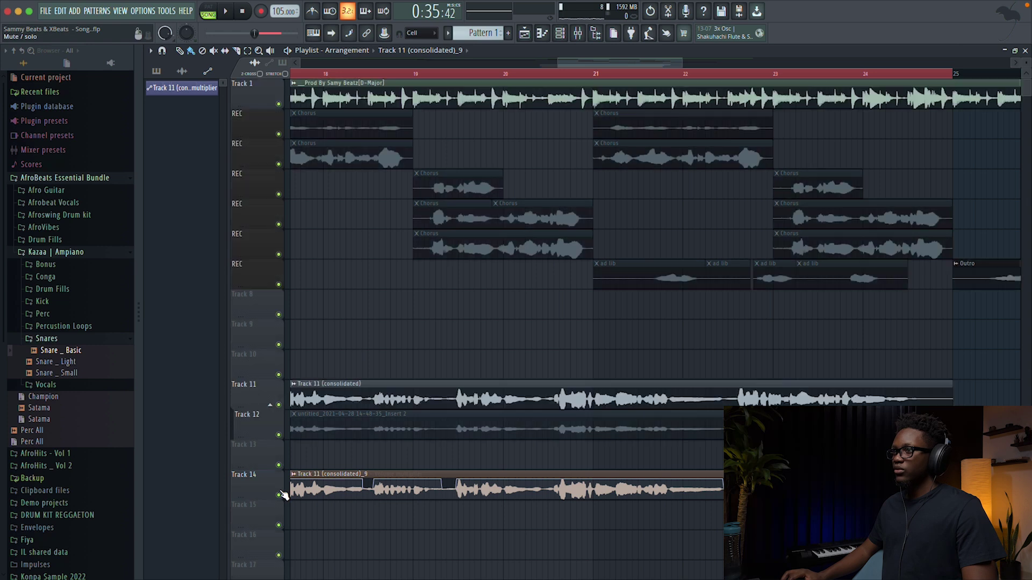
click(278, 405)
key(space)
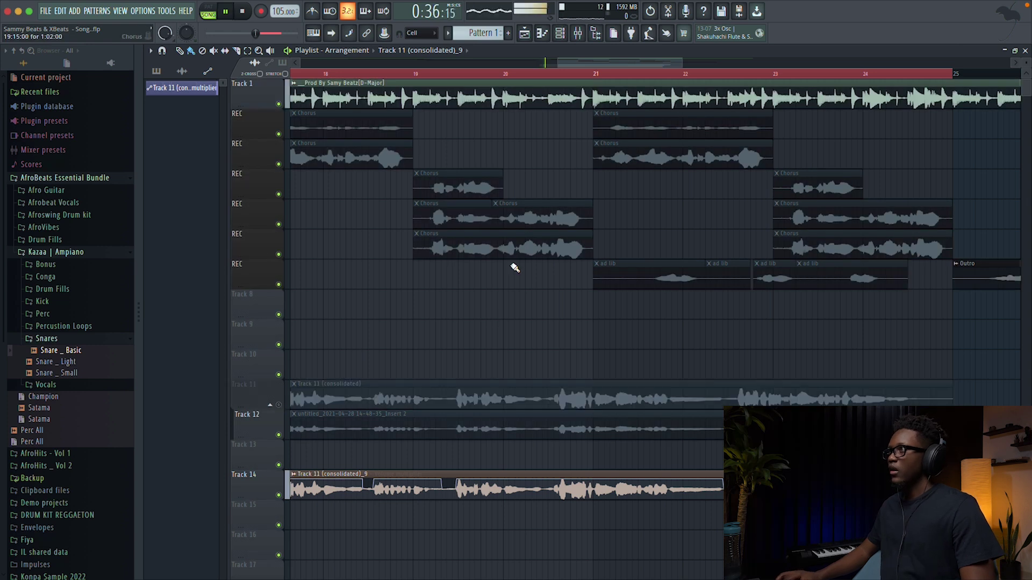
click(577, 33)
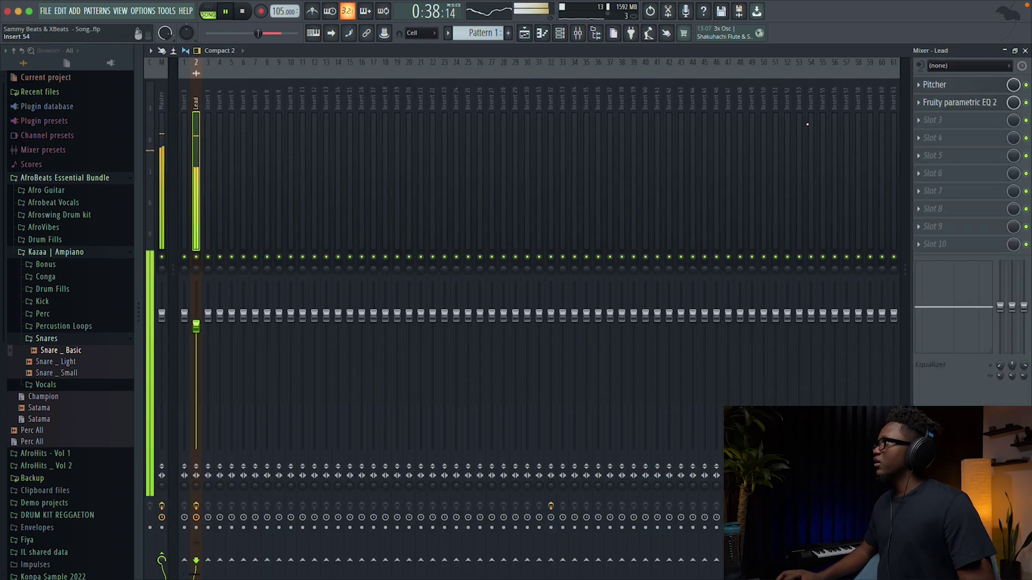
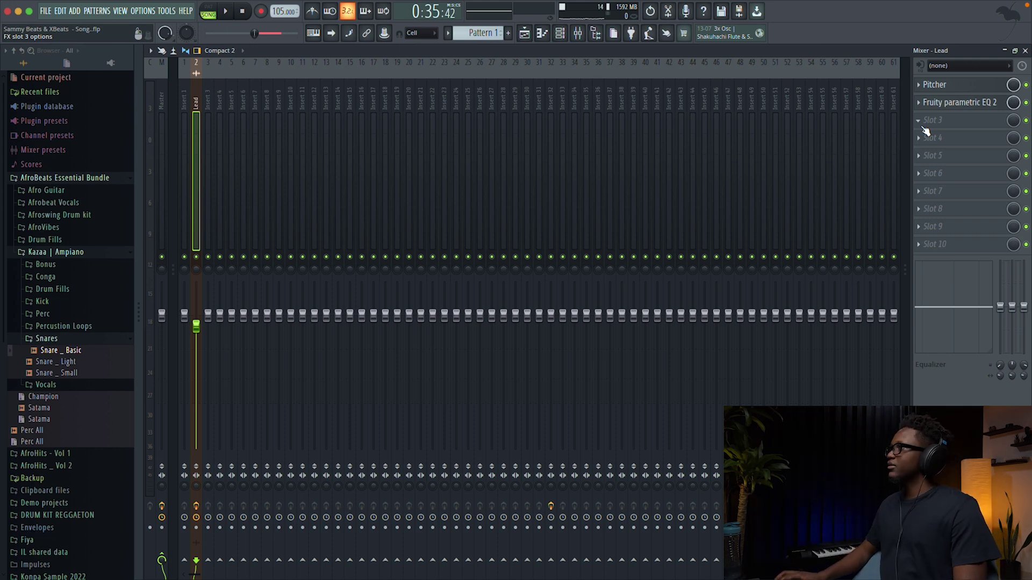
Step: Load Fruity Compressor into slot 3 of the Lead track and reposition its window
click(924, 127)
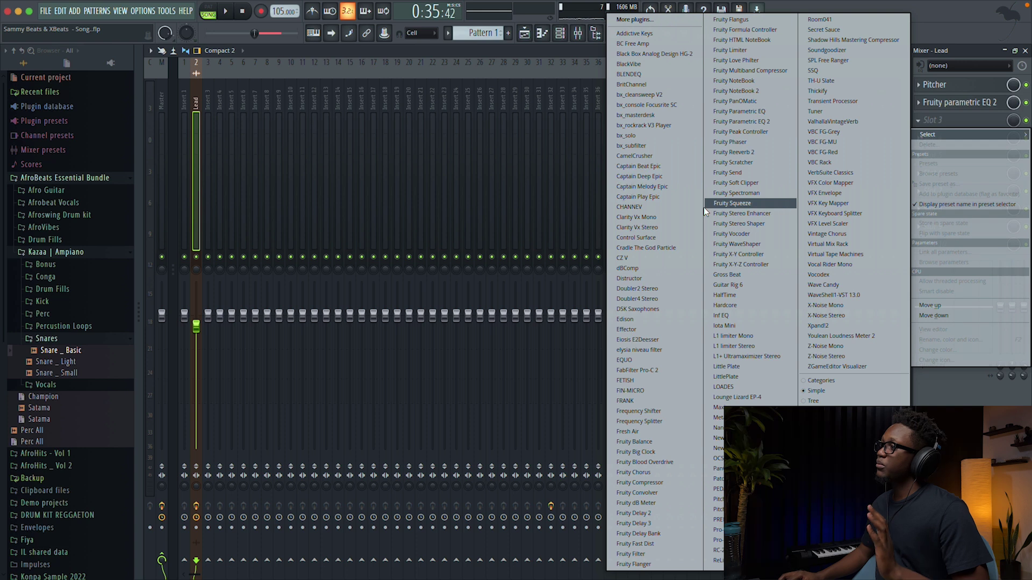
click(655, 483)
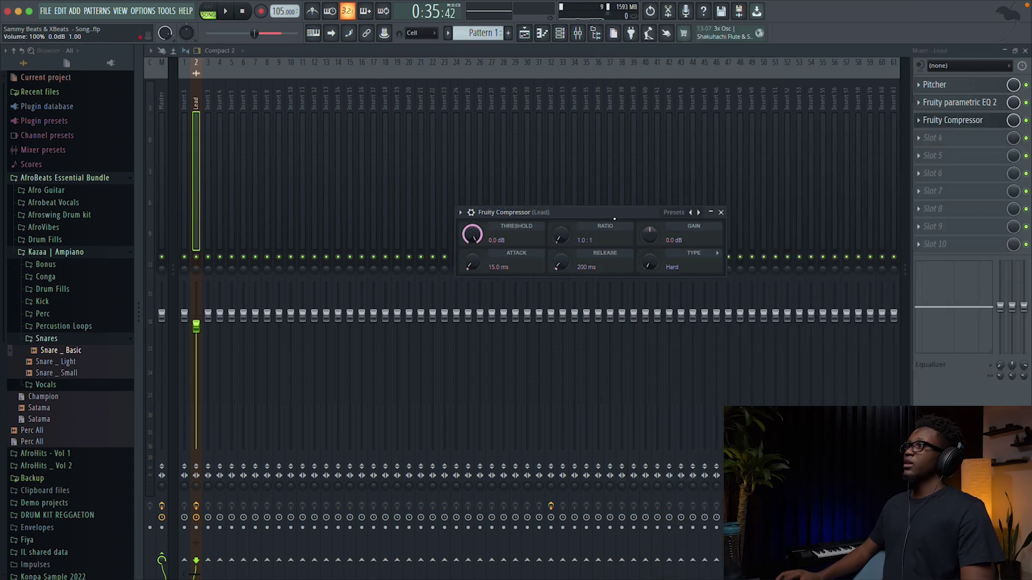
drag(612, 214, 456, 177)
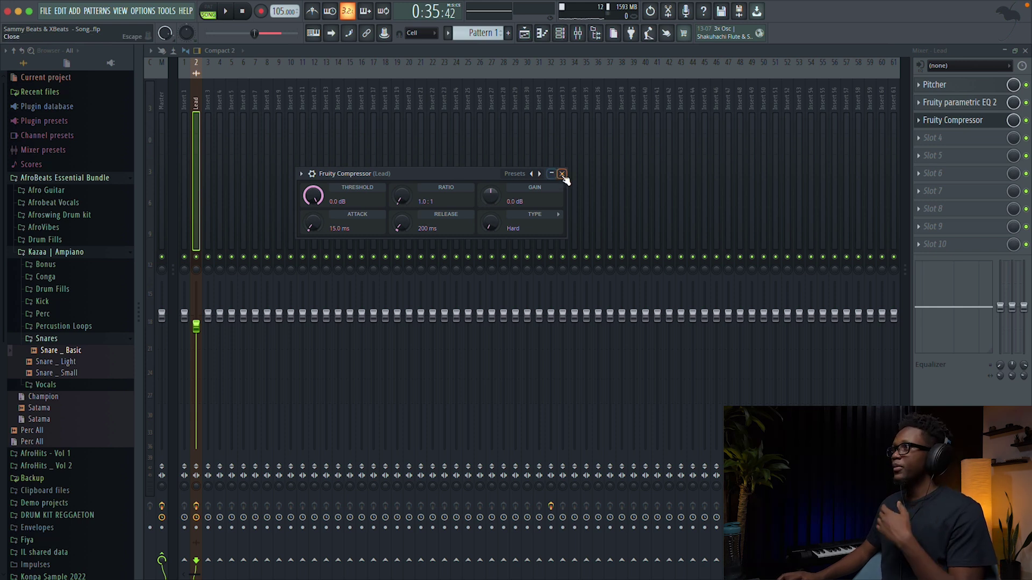
Step: Load Fruity Limiter into slot 3 in place of the compressor, switch it to COMP mode, and play the Lead vocal through it
click(929, 121)
mouse_move(929, 134)
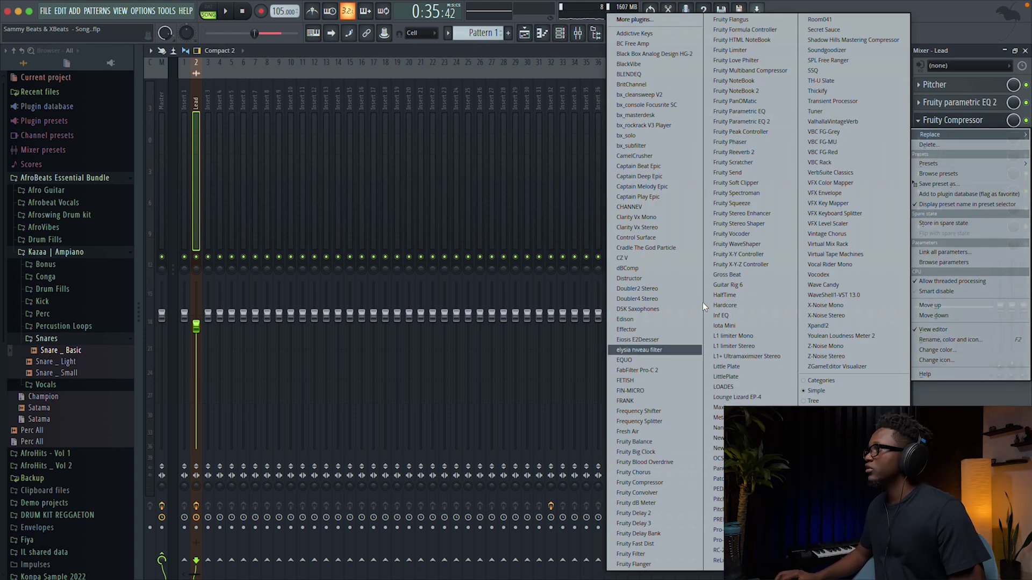
click(760, 50)
click(388, 333)
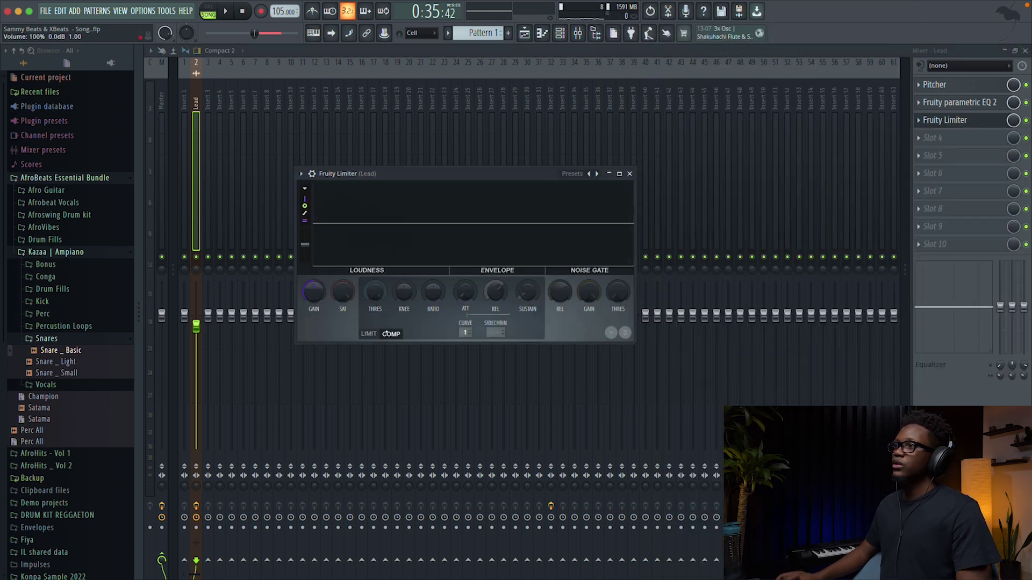
key(space)
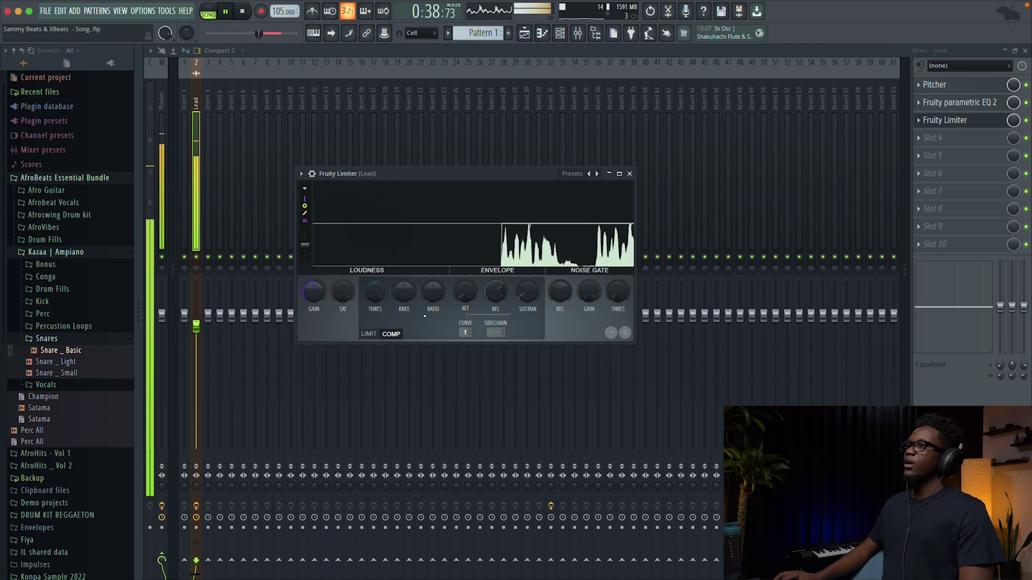
key(space)
Step: Set the limiter's compression ratio to about 4.3:1, lower its threshold during playback, and close the plugin
drag(424, 304, 424, 285)
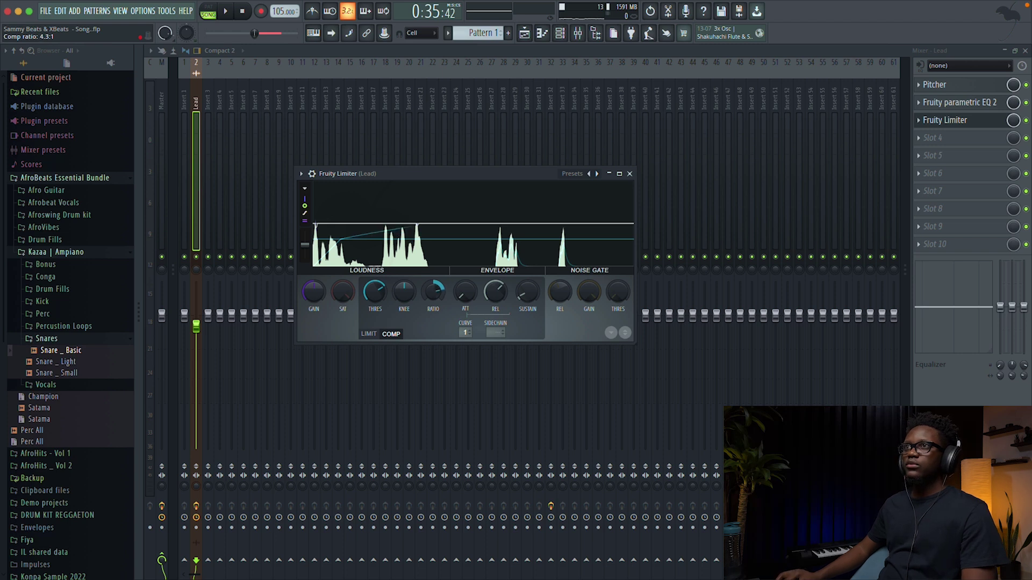
key(space)
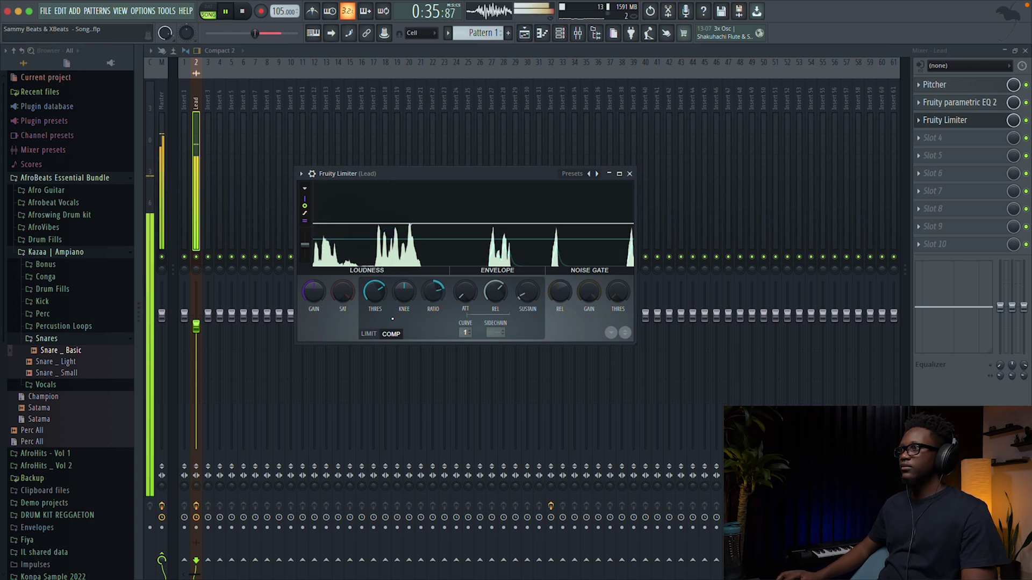
mouse_move(374, 291)
mouse_down()
mouse_move(374, 320)
mouse_move(374, 280)
mouse_up()
key(space)
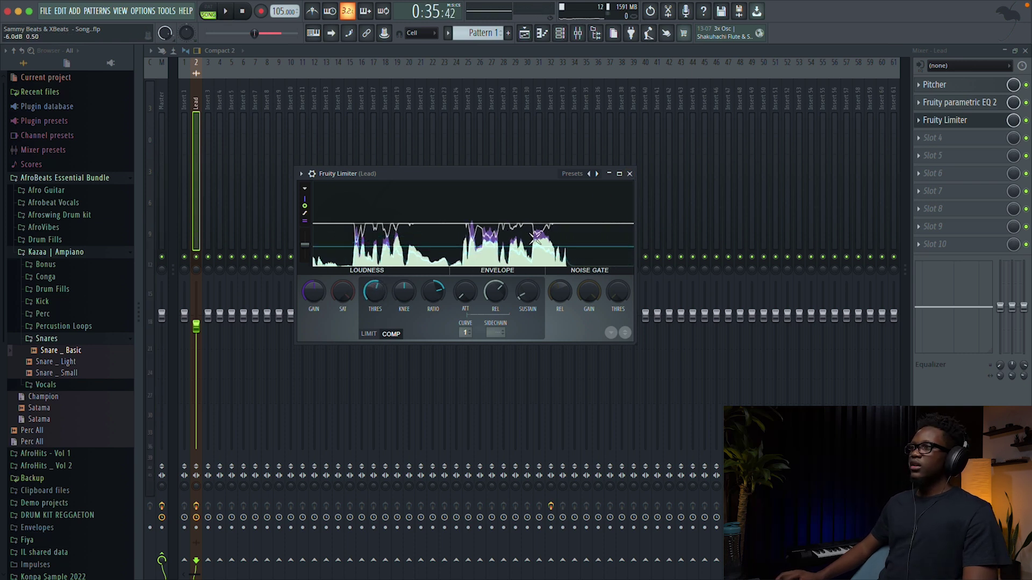
click(629, 174)
Step: Load another Fruity Parametric EQ 2 into slot 4 and boost the band 7 high shelf about 3.4 dB near 10138 Hz
click(919, 138)
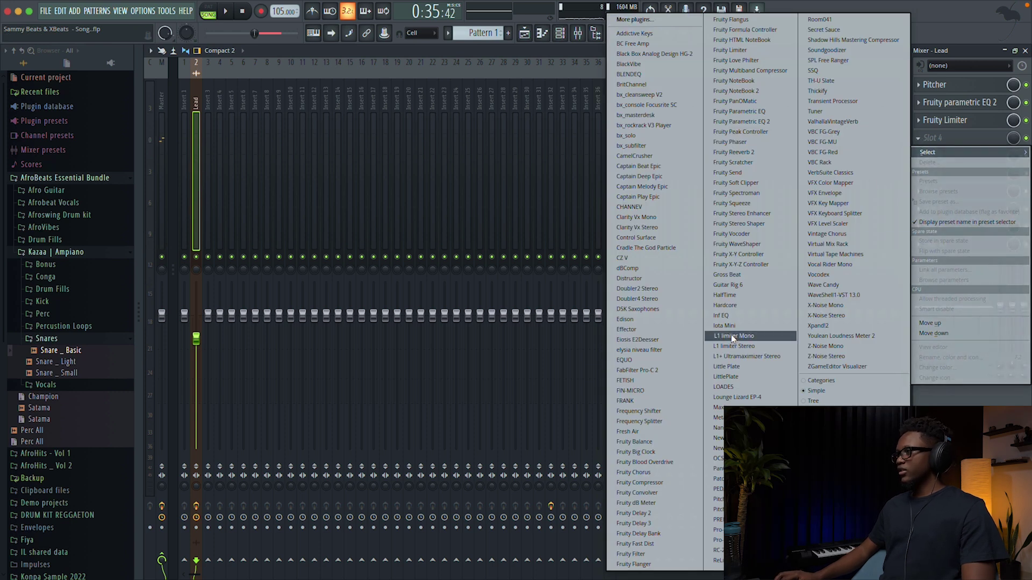
click(739, 122)
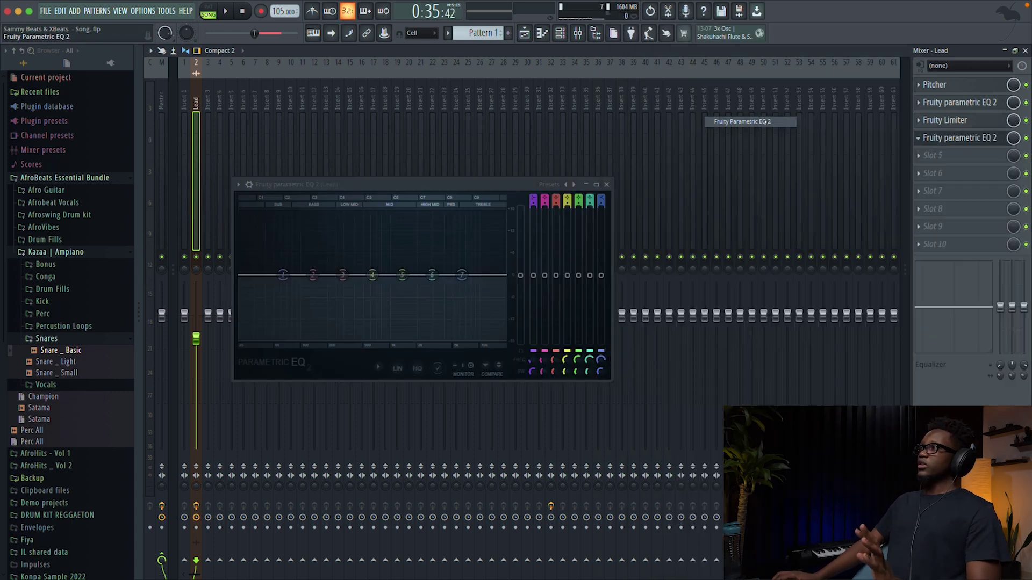
key(space)
mouse_move(461, 275)
mouse_down()
mouse_move(456, 261)
mouse_move(476, 263)
mouse_up()
key(space)
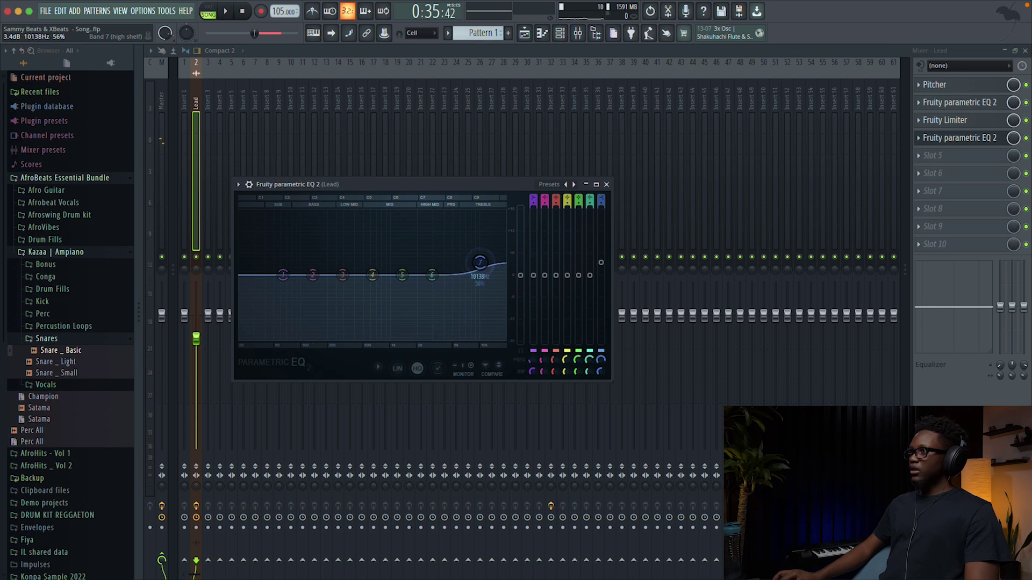
key(space)
drag(479, 262, 480, 264)
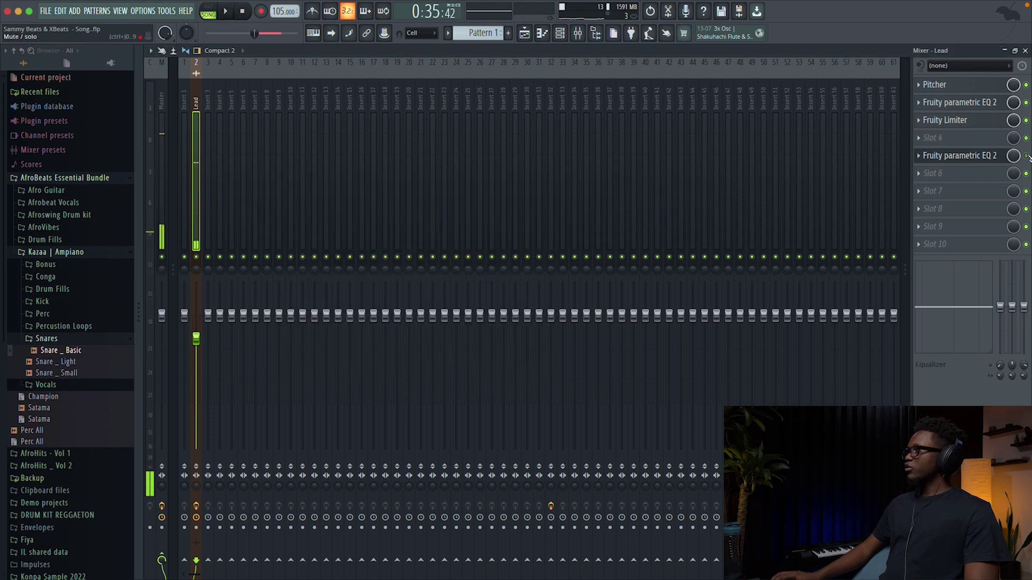
Step: Compare the Lead vocal with the slot 4 EQ bypassed and enabled during playback
key(space)
scroll(993, 159, down, 2)
scroll(992, 194, up, 3)
drag(993, 142, 993, 138)
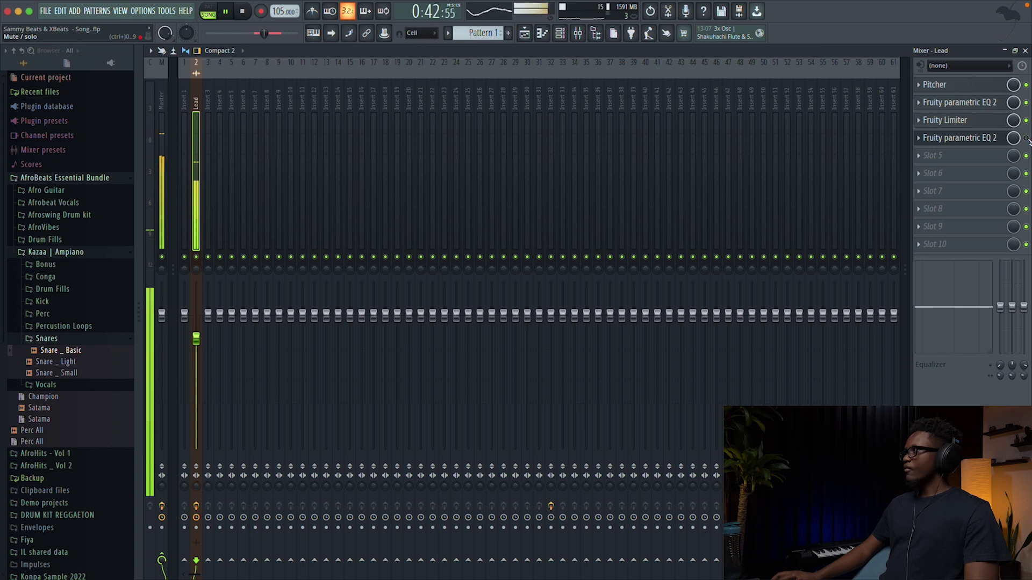
key(space)
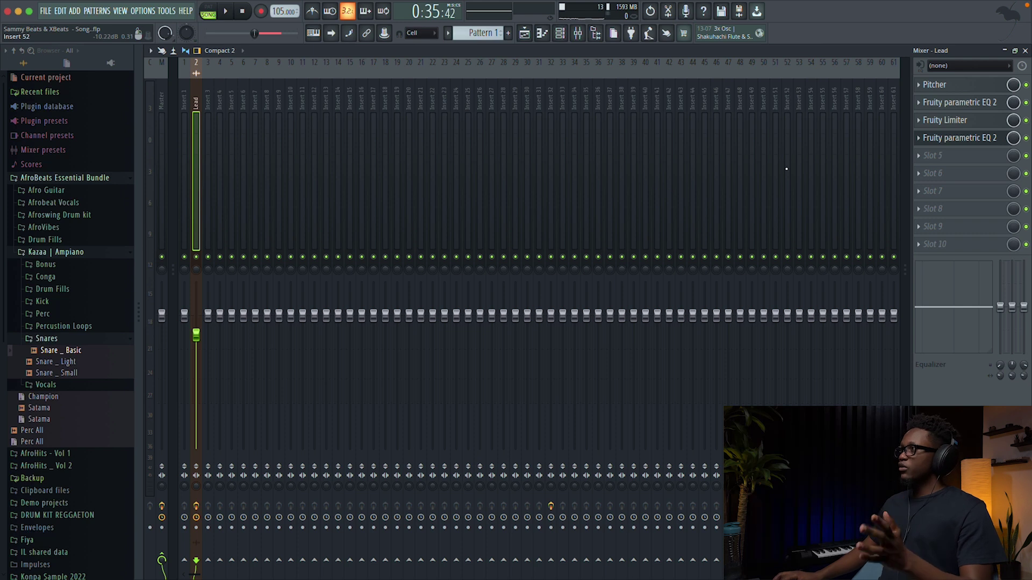
Step: Load Maximus into slot 5 and apply the De-esser narrow-band preset after trying De-esser split-band
click(921, 156)
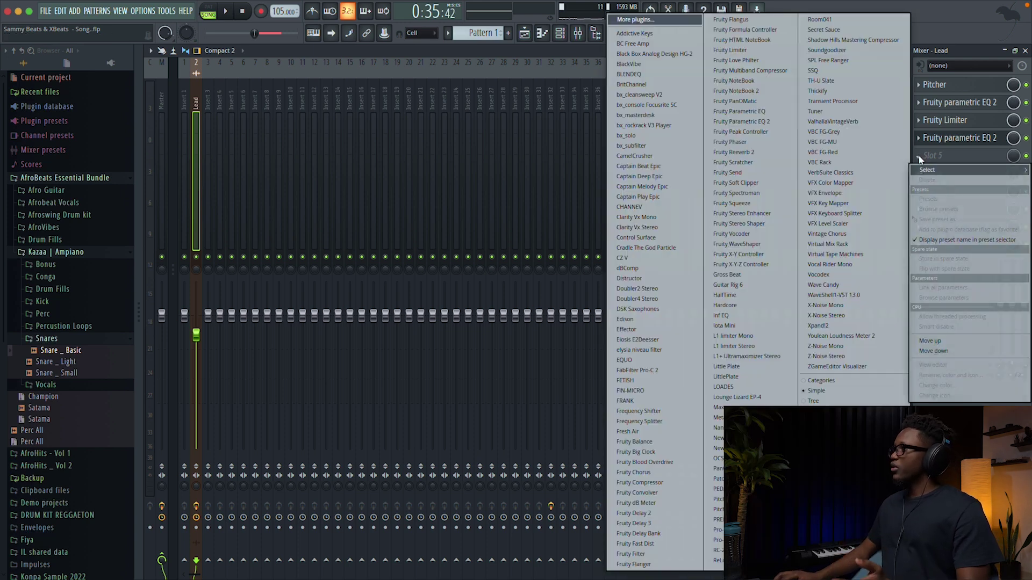
click(718, 407)
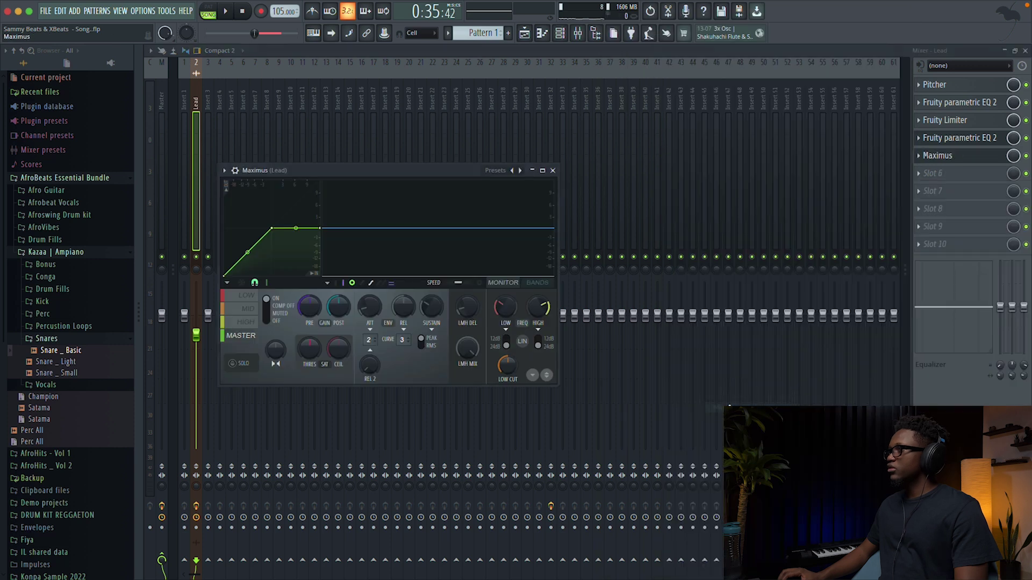
click(514, 170)
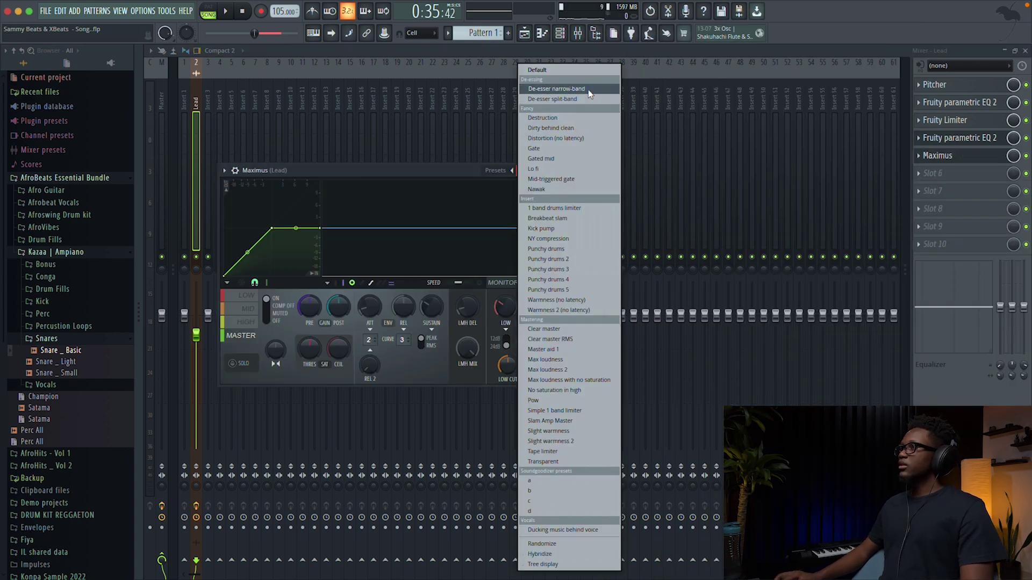
click(554, 99)
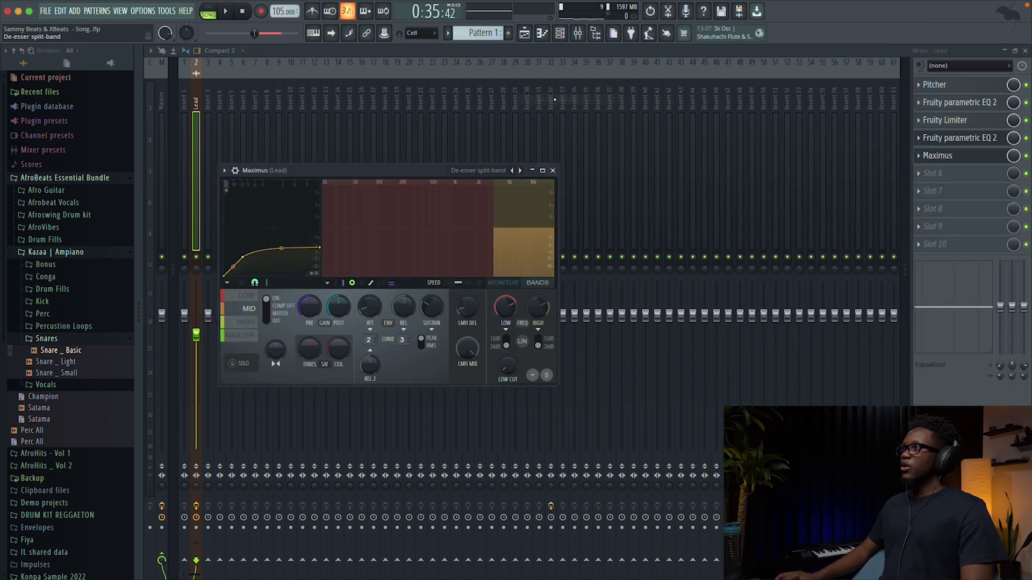
click(512, 171)
click(554, 99)
Step: Play the Lead vocal through the Maximus de-esser and close the plugin window
key(space)
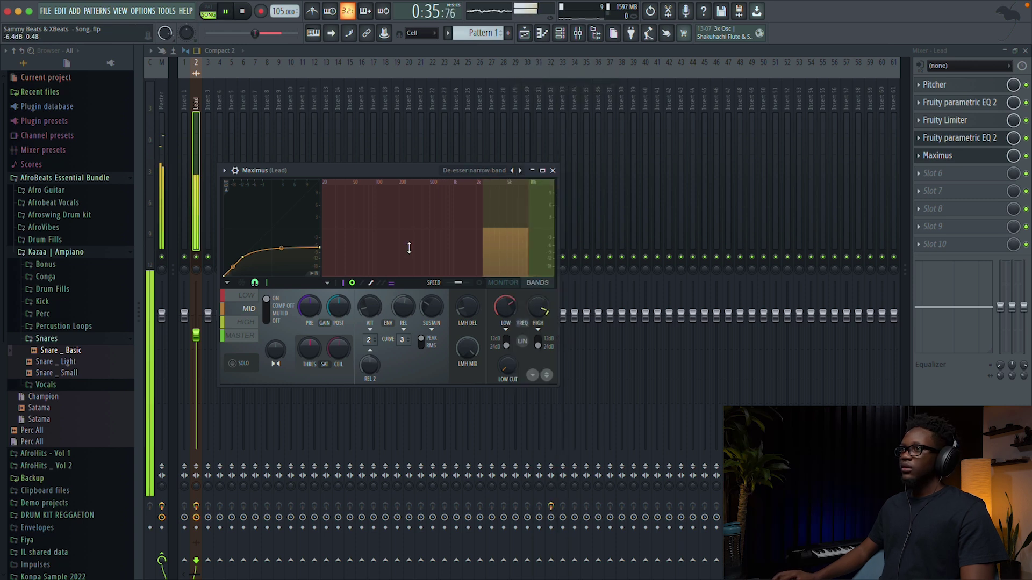
drag(315, 170, 444, 206)
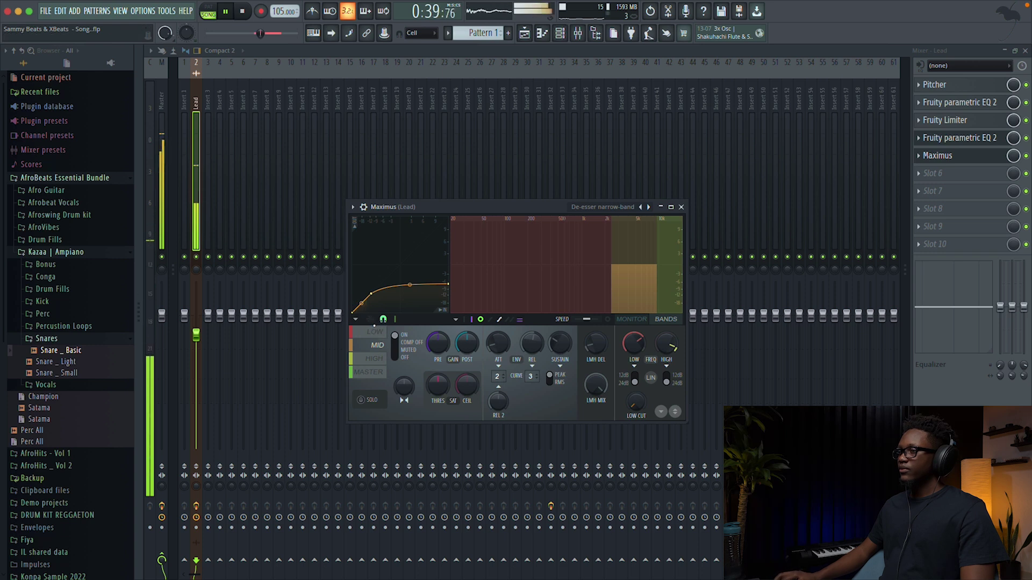
click(680, 207)
key(space)
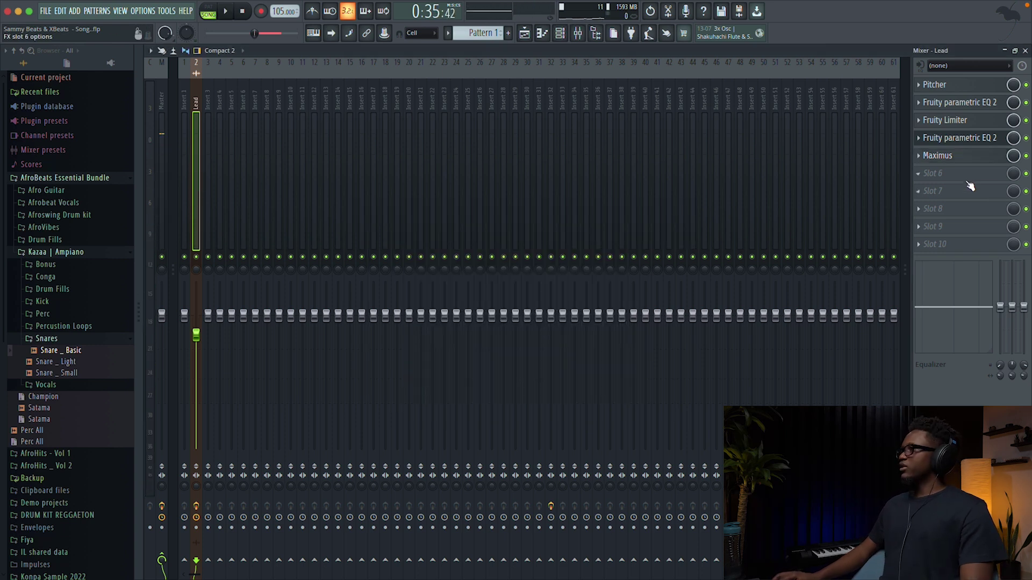
key(space)
key(space)
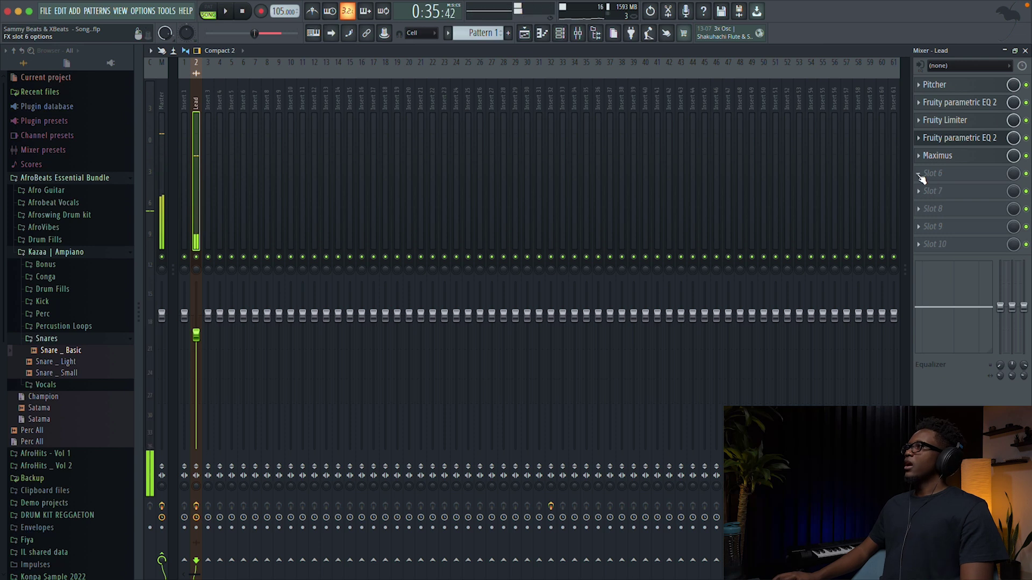
Step: Load Fruity Reeverb 2 into slot 6 and lower its wet level to about 27% during playback
click(921, 178)
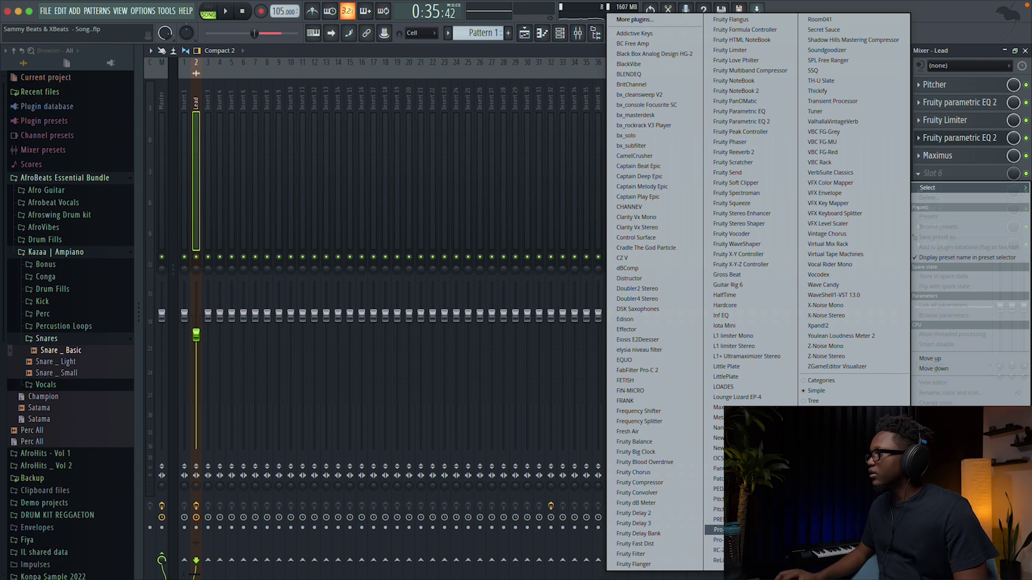
click(752, 152)
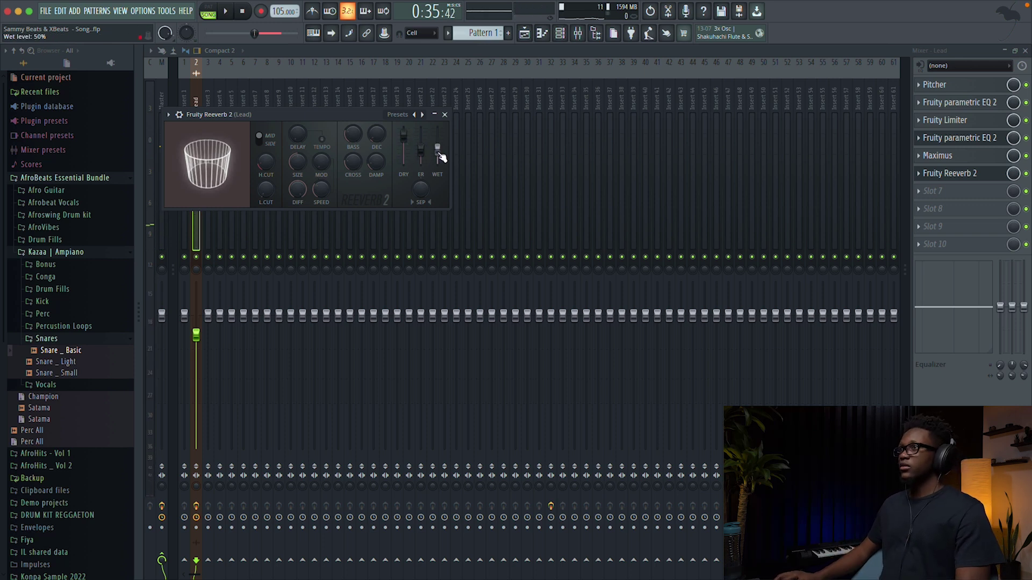
drag(412, 148, 412, 161)
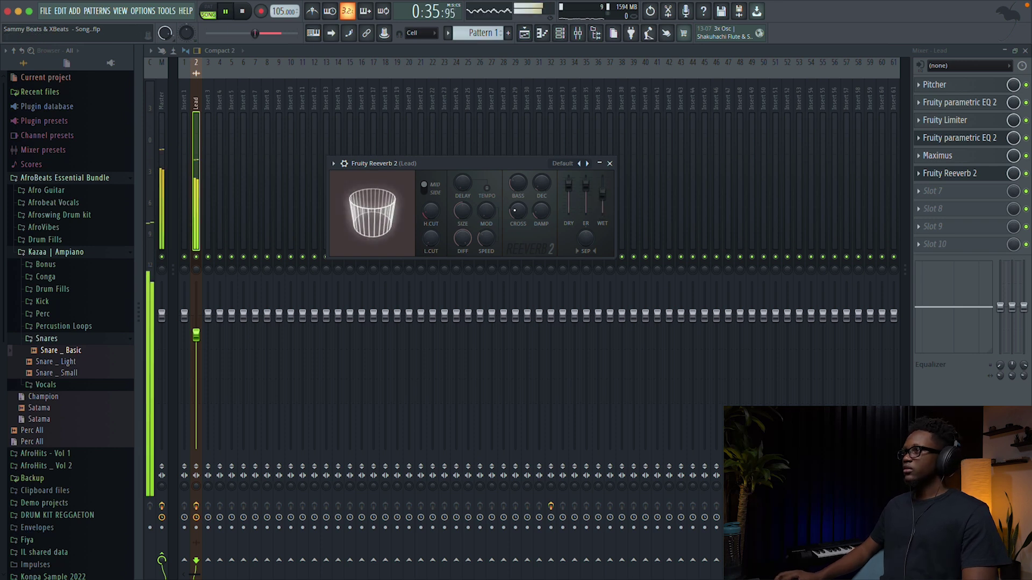
drag(608, 208, 608, 221)
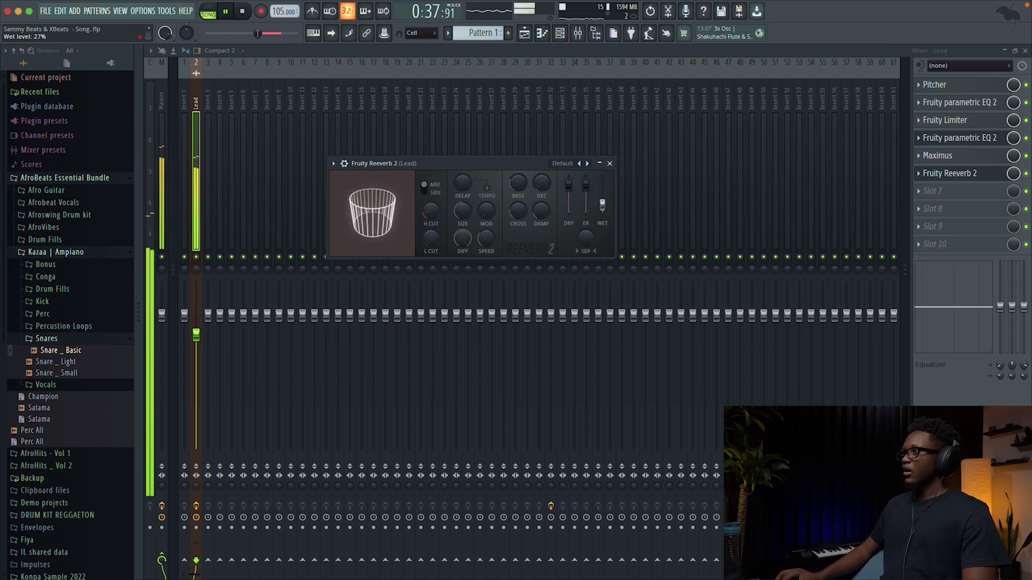
key(space)
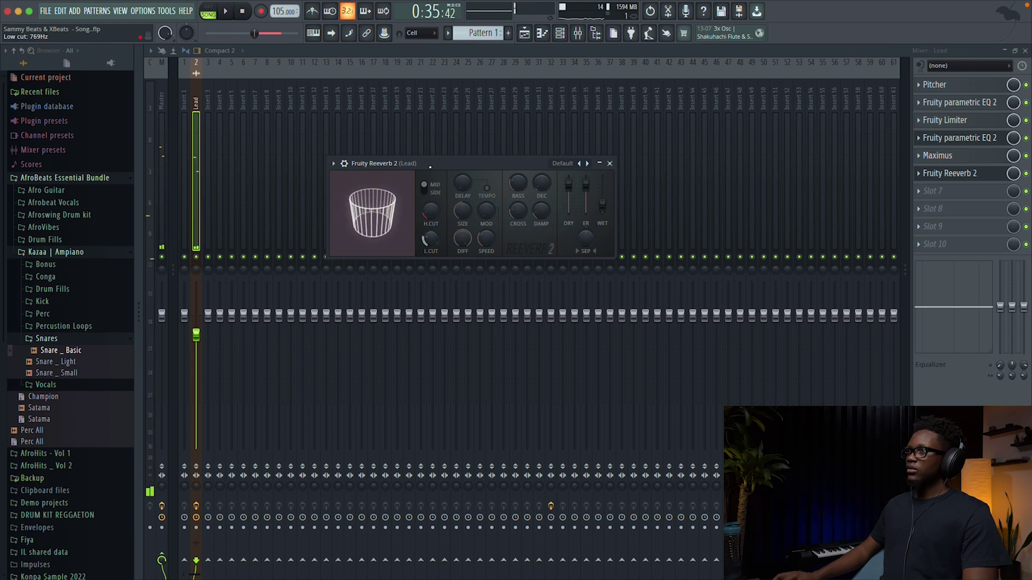
Step: Adjust the reverb's low cut, lower its bass multiplier to about 69%, and set the decay time to 0.9 sec
key(space)
drag(431, 239, 431, 242)
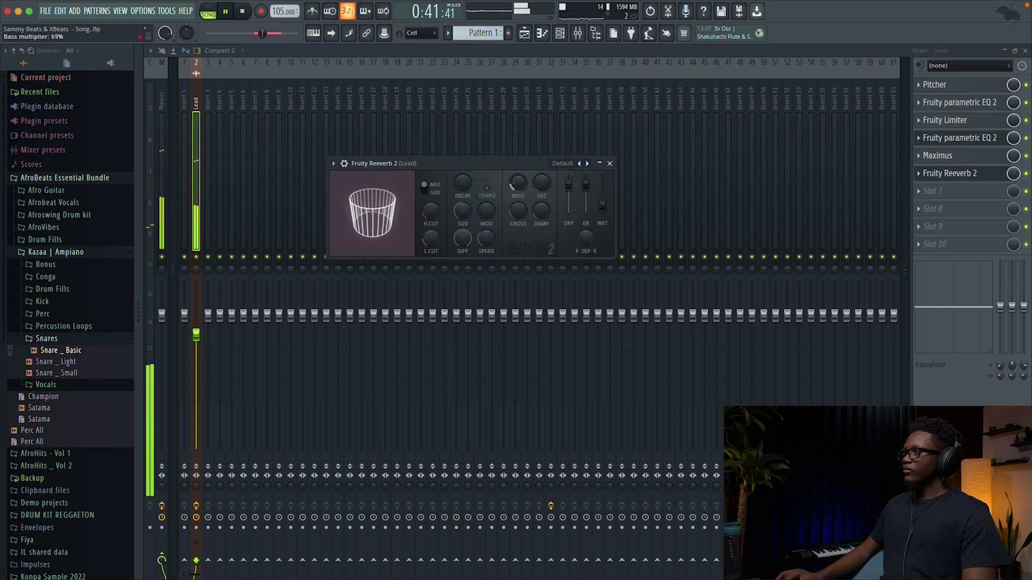
drag(541, 183, 542, 193)
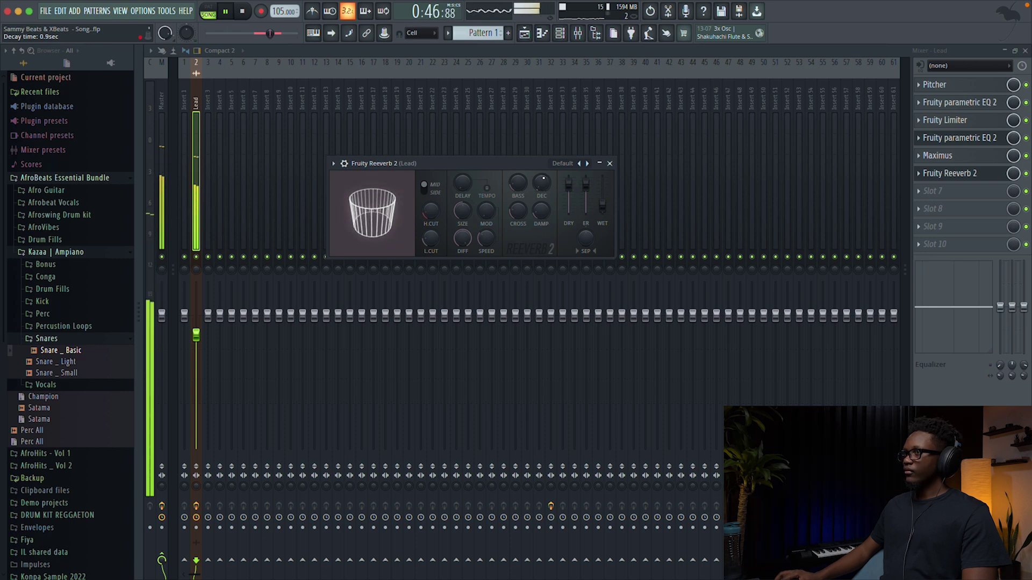
key(space)
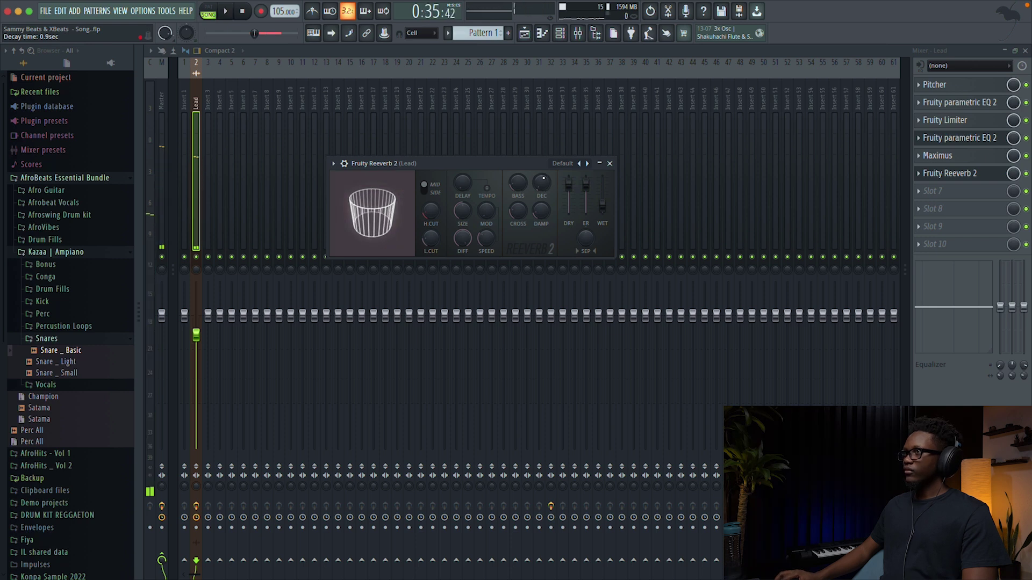
click(609, 164)
Step: Load Fruity Delay 3 into slot 7 and set its delay model to Ping pong
click(919, 189)
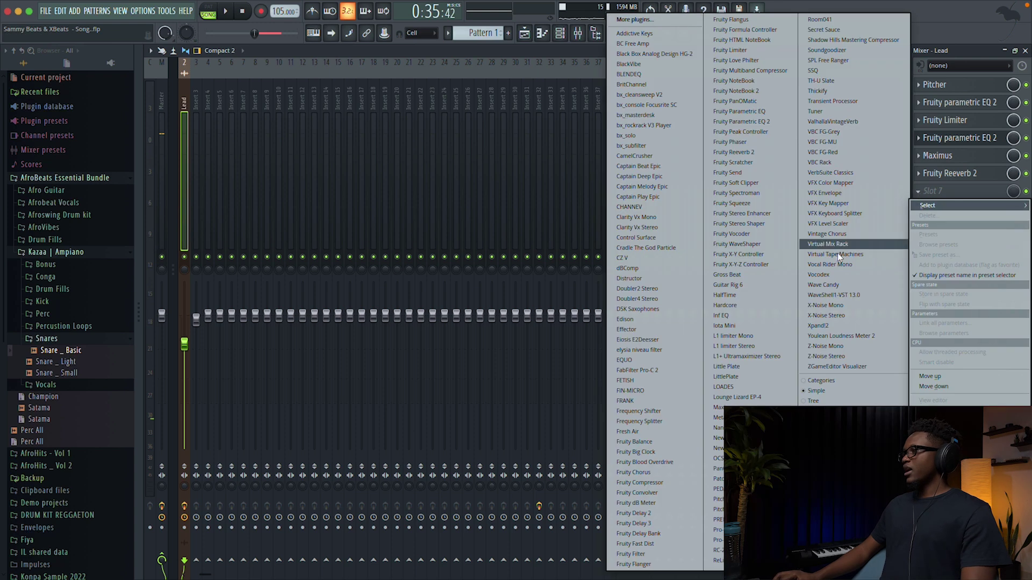
click(635, 523)
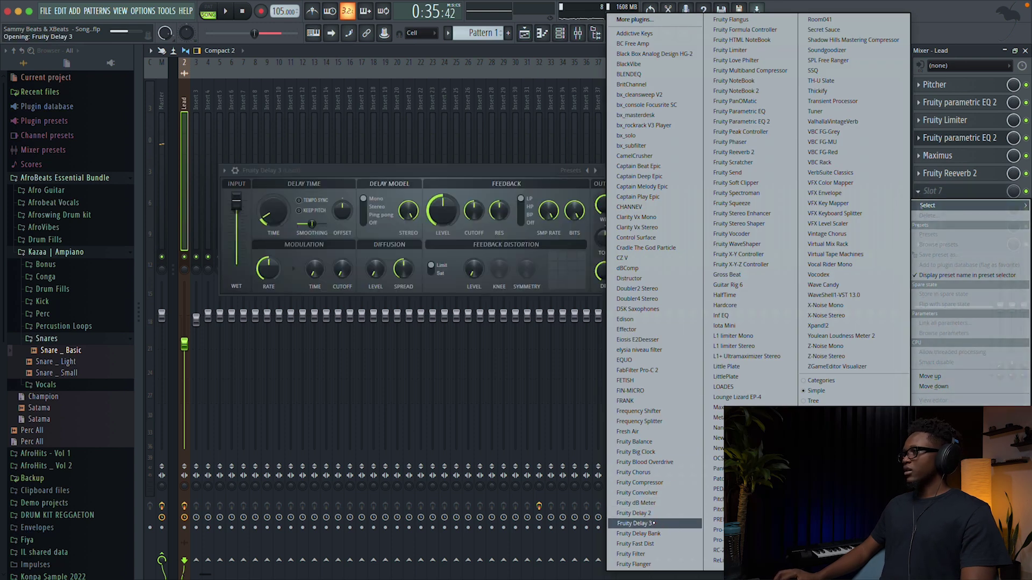
click(373, 222)
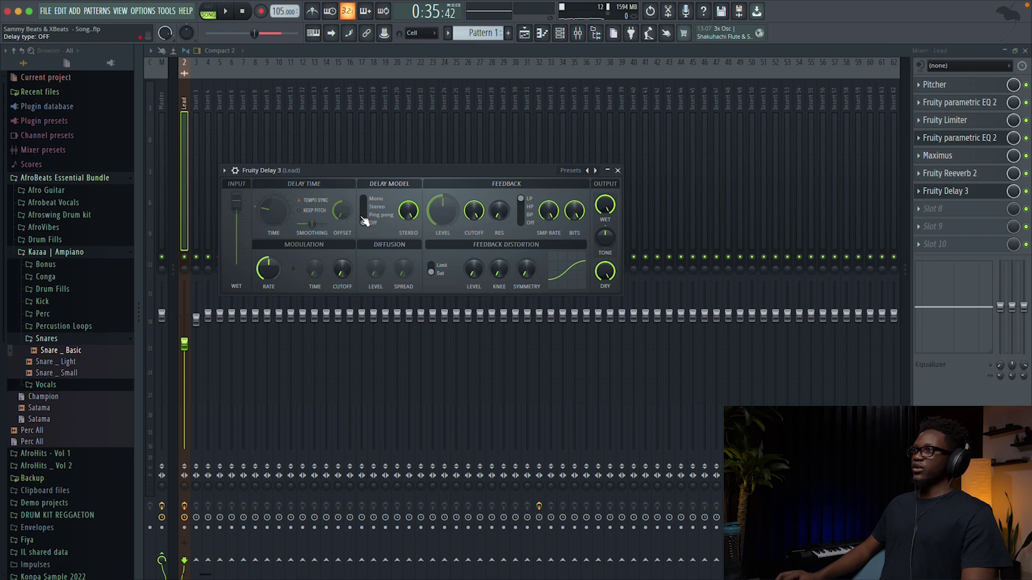
click(366, 215)
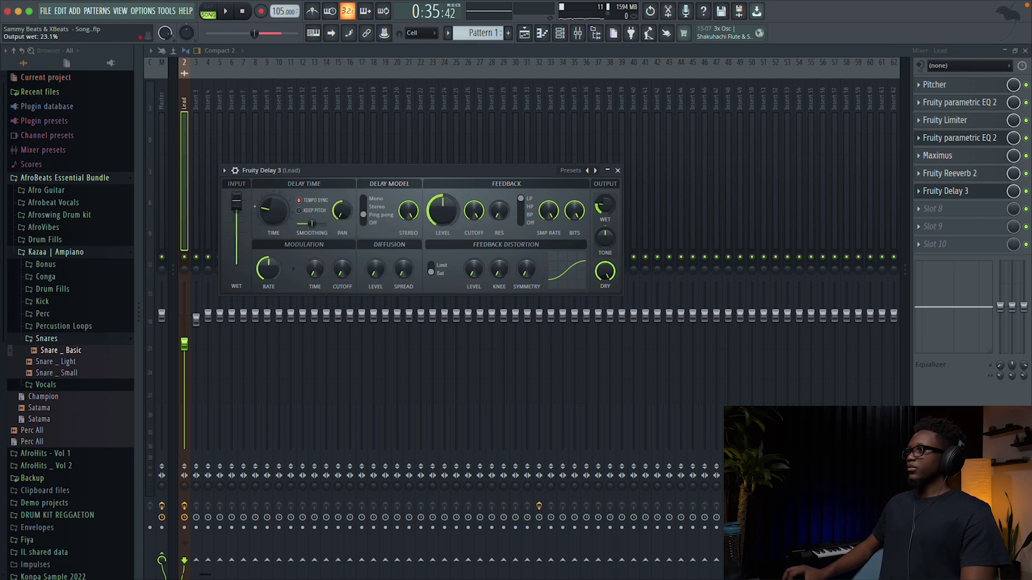
Step: During playback, lower Fruity Delay 3's feedback level to near minimum, reduce its output wet level, and close the plugin window
key(space)
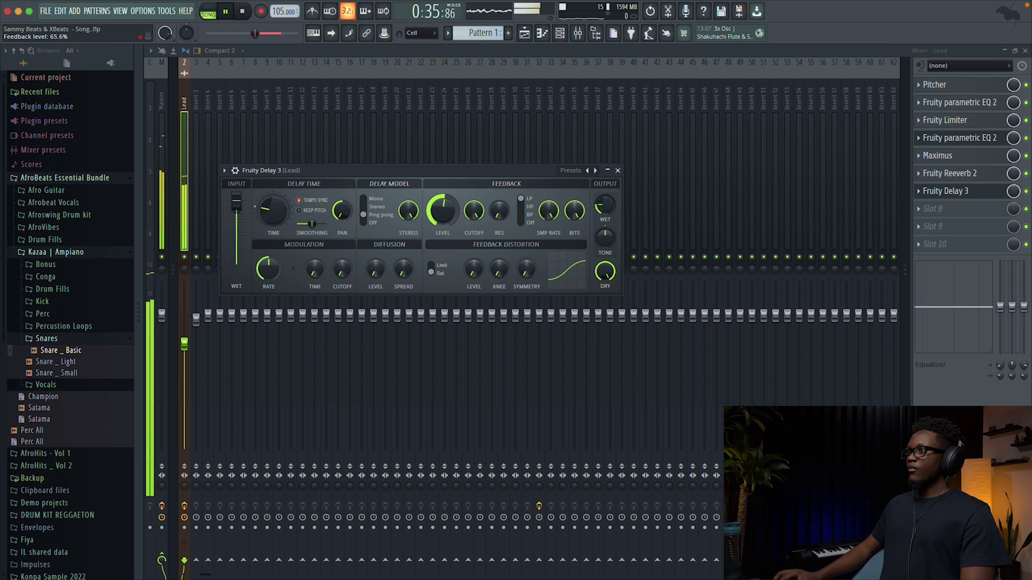
drag(441, 201, 449, 194)
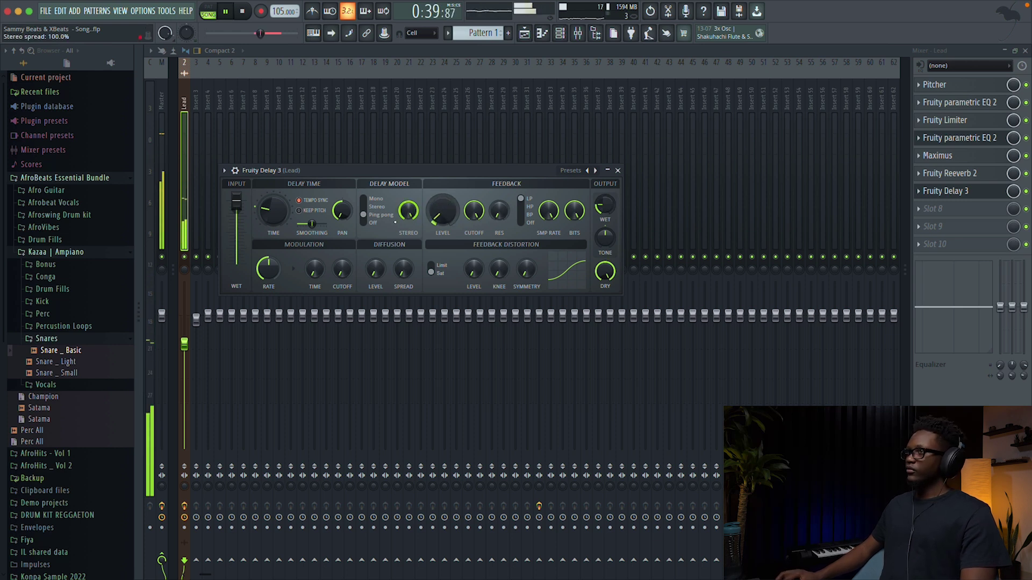
drag(600, 202, 600, 209)
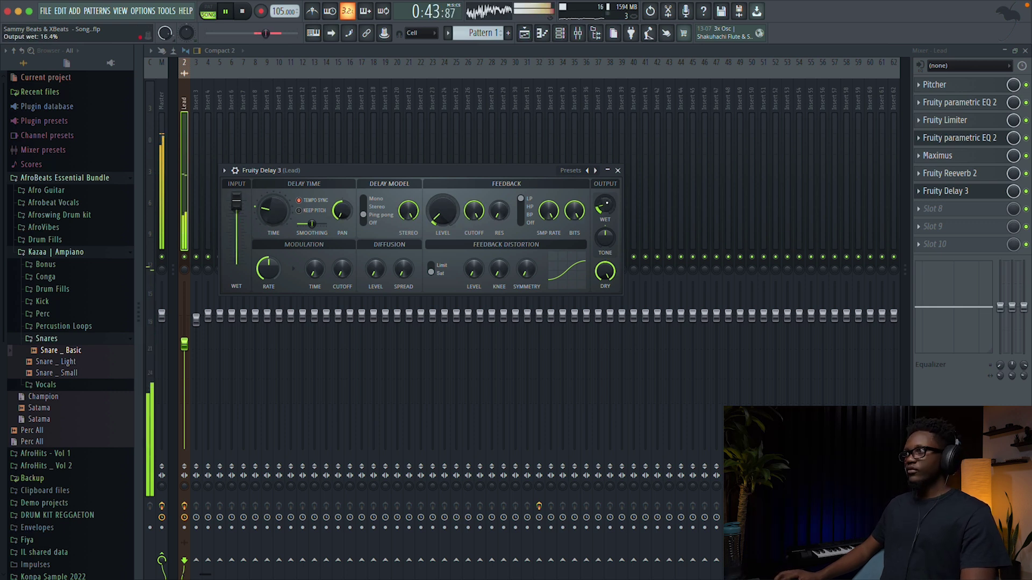
drag(604, 210, 604, 212)
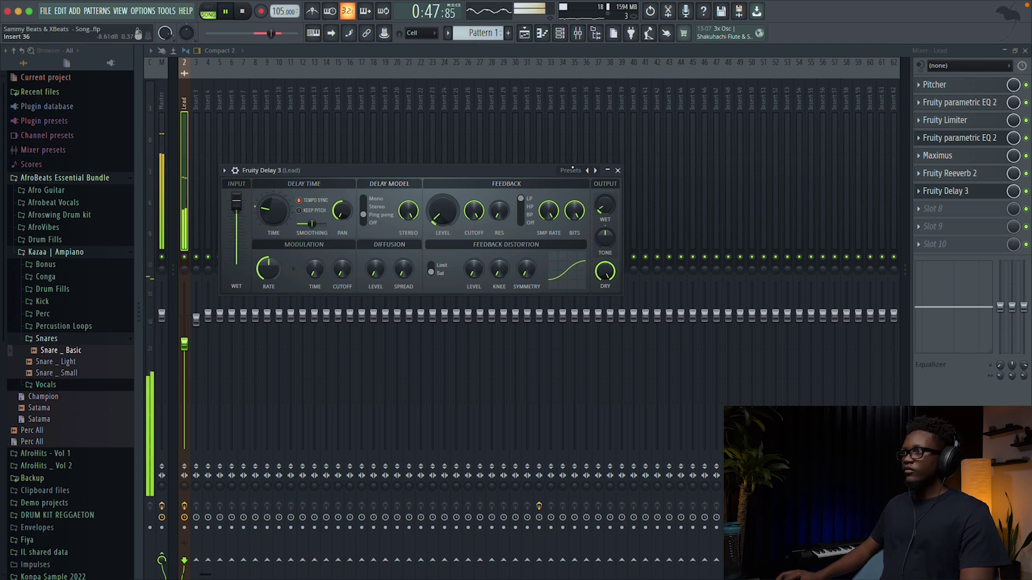
click(619, 170)
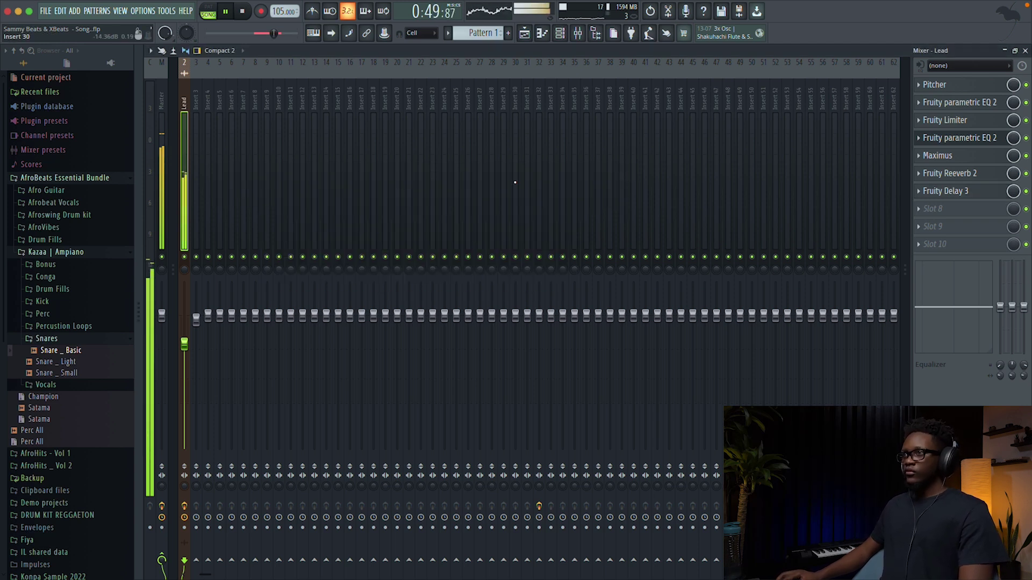
Step: Close the mixer and bring the Lead vocal clip into view in the playlist
click(1024, 50)
drag(634, 63, 583, 95)
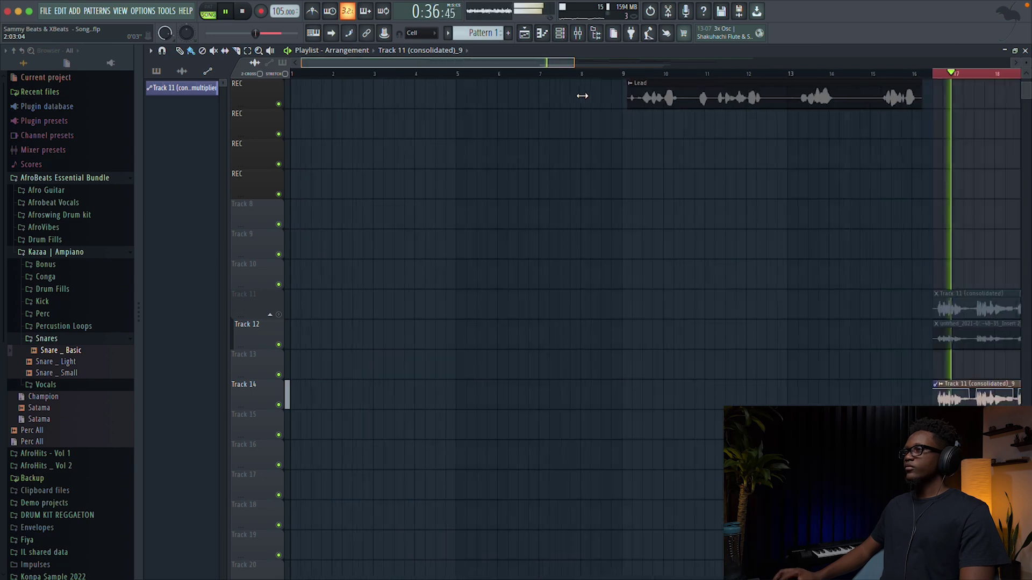